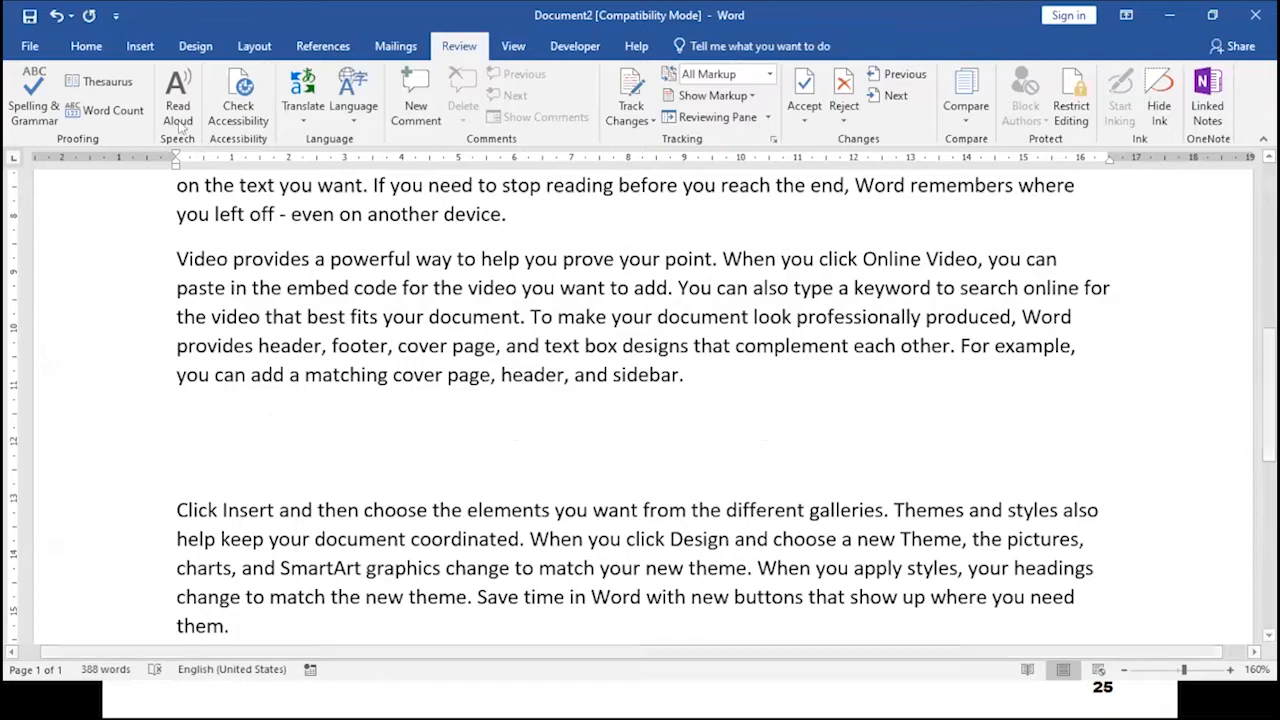
# - Start a bulleted list on the blank line with items "List 1" and "List 2"
pyautogui.click(86, 46)
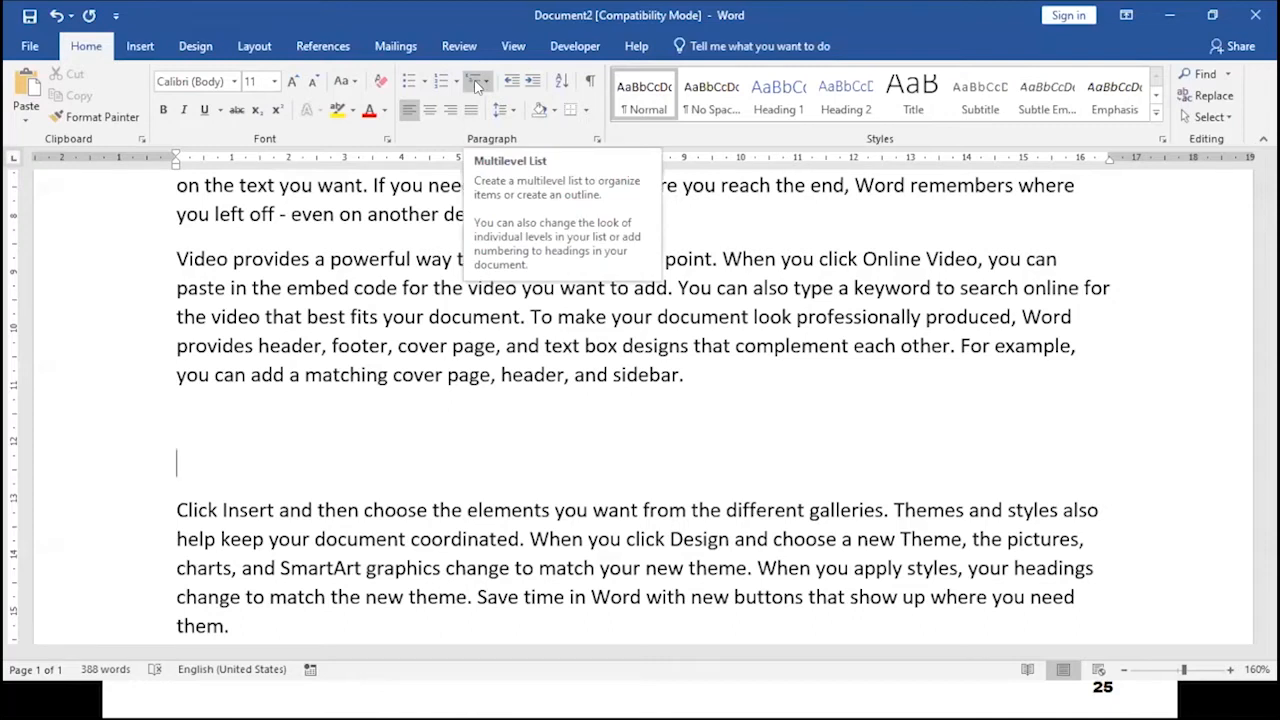
pyautogui.click(408, 83)
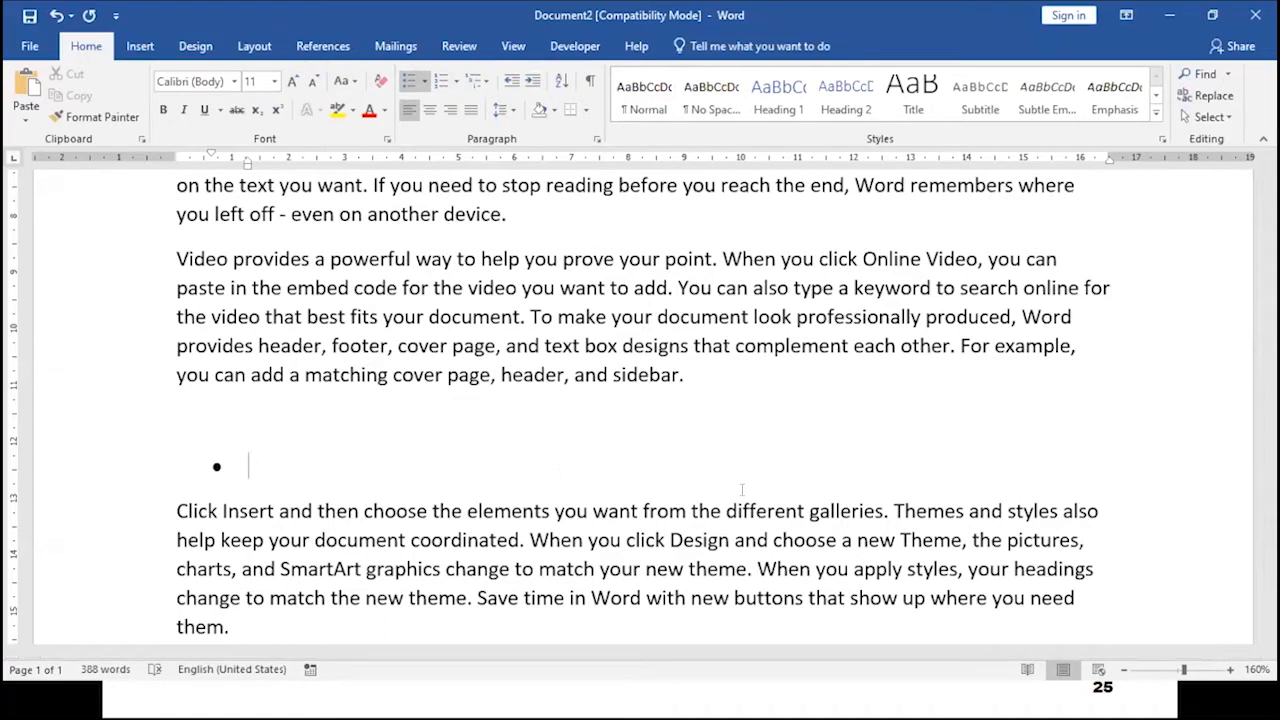
pyautogui.write('List 1')
pyautogui.press('Return')
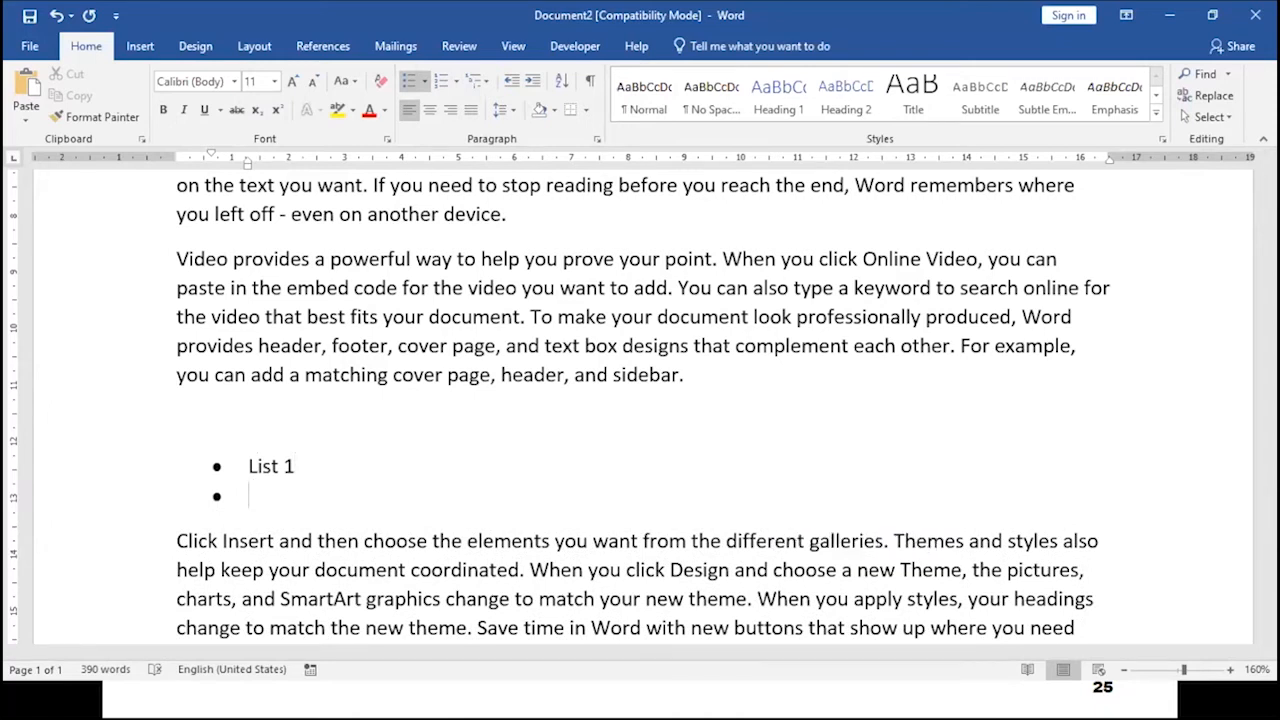
pyautogui.write('List 2')
pyautogui.press('Return')
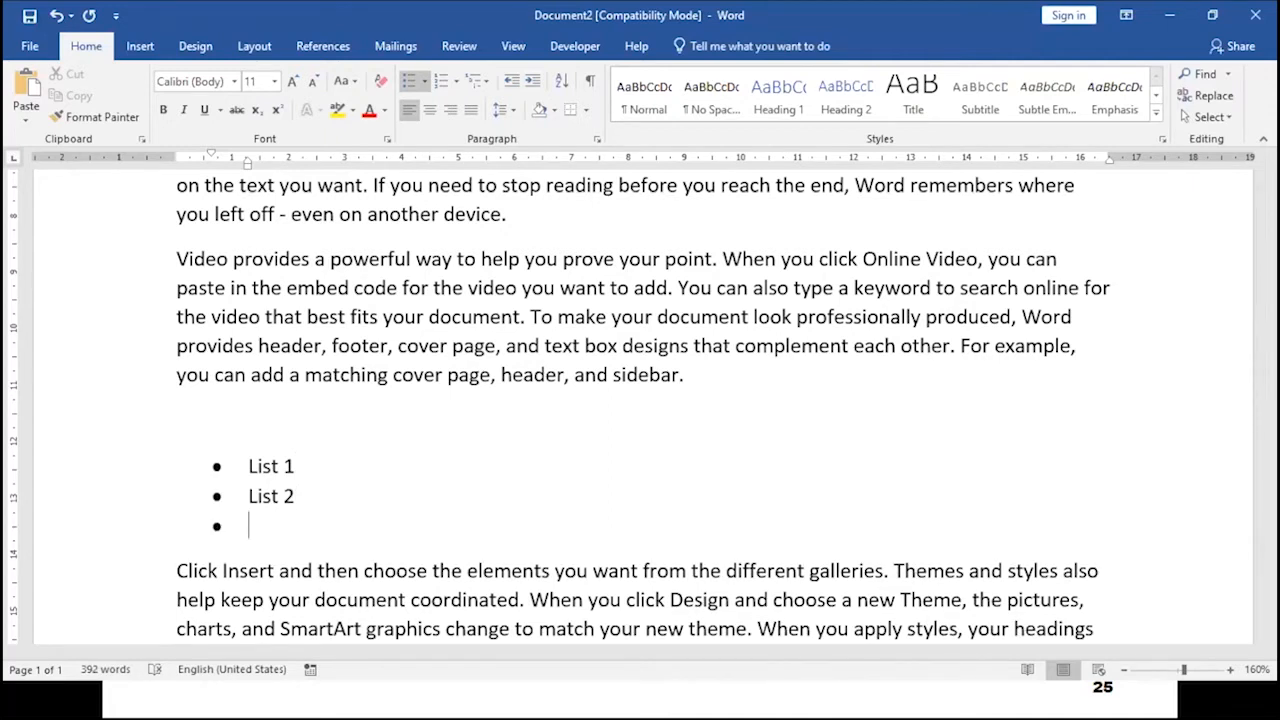
# - Below the bullets, start a numbered list with items "Number 1" and "Number 2"
pyautogui.scroll(-2, 770, 473)
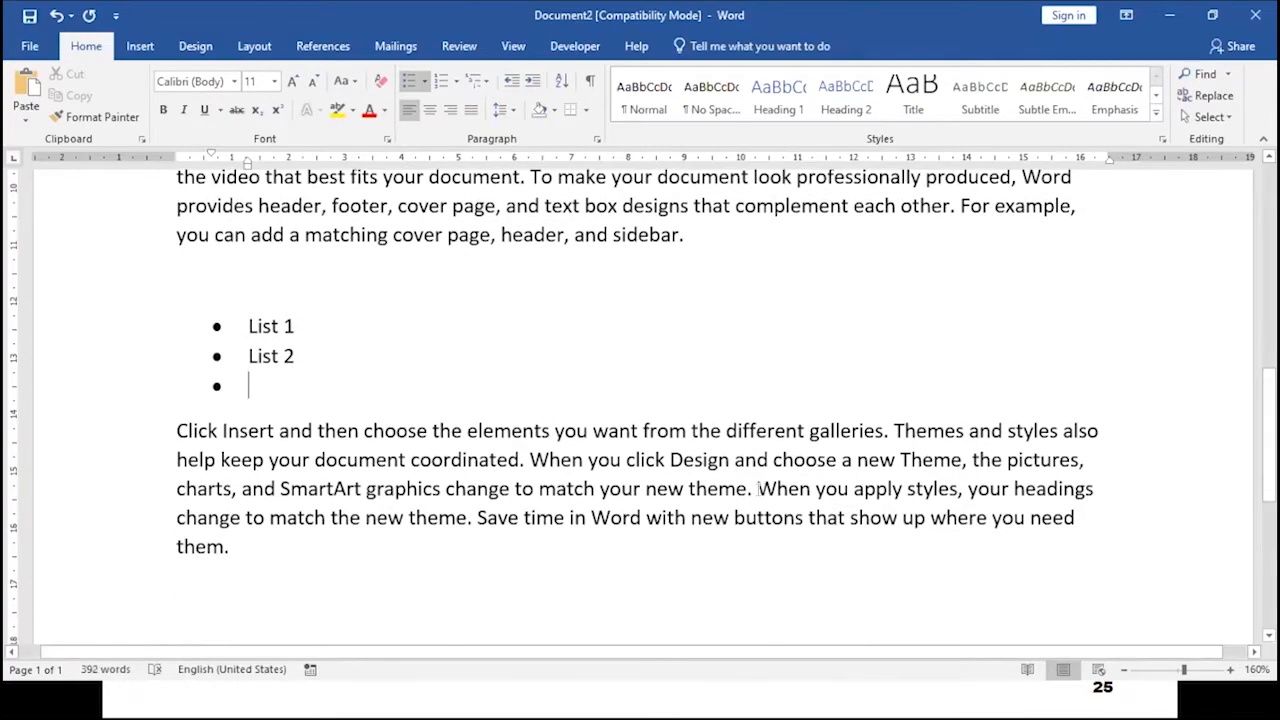
pyautogui.press('Return')
pyautogui.press('Return')
pyautogui.press('Return')
pyautogui.press('Return')
pyautogui.click(278, 428)
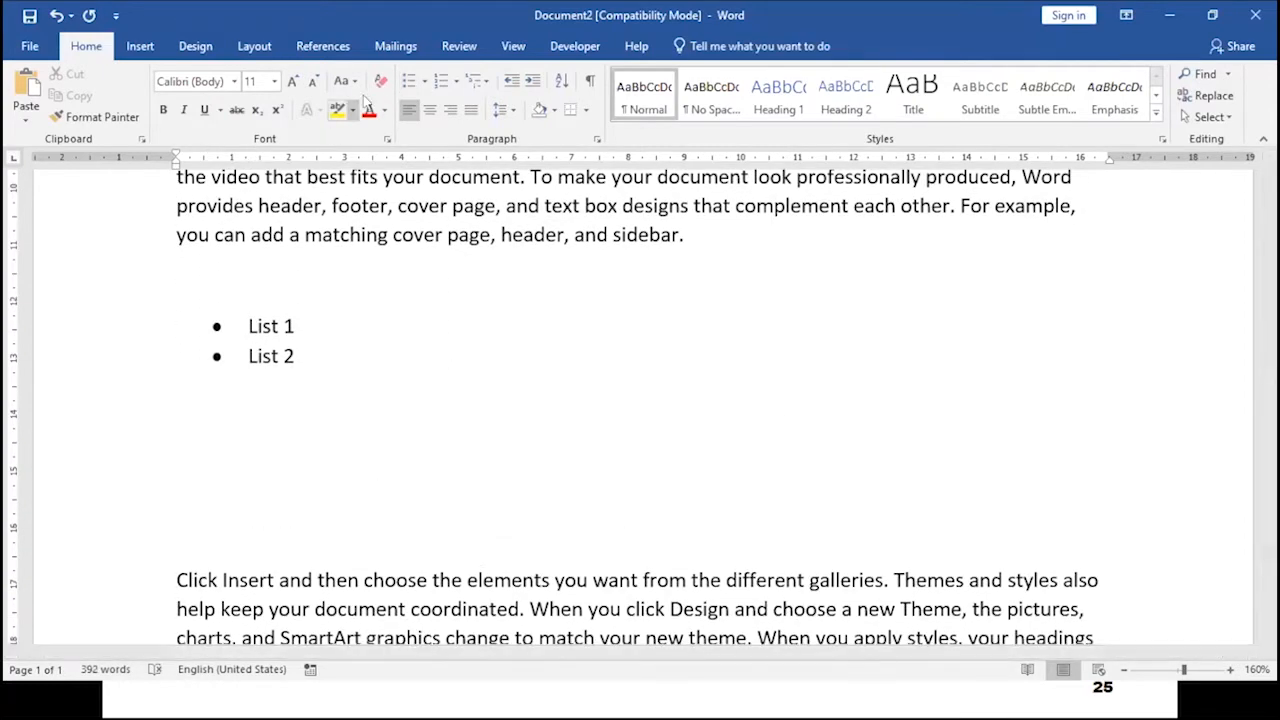
pyautogui.click(440, 84)
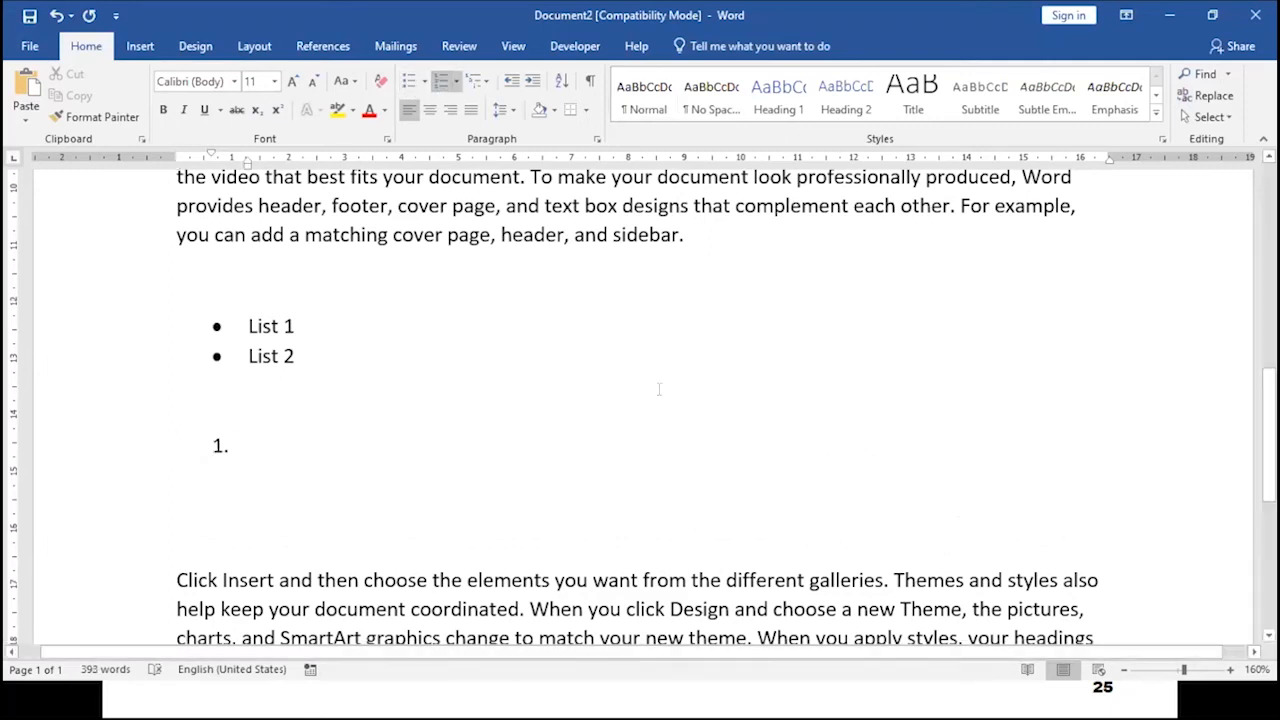
pyautogui.write('Number 1')
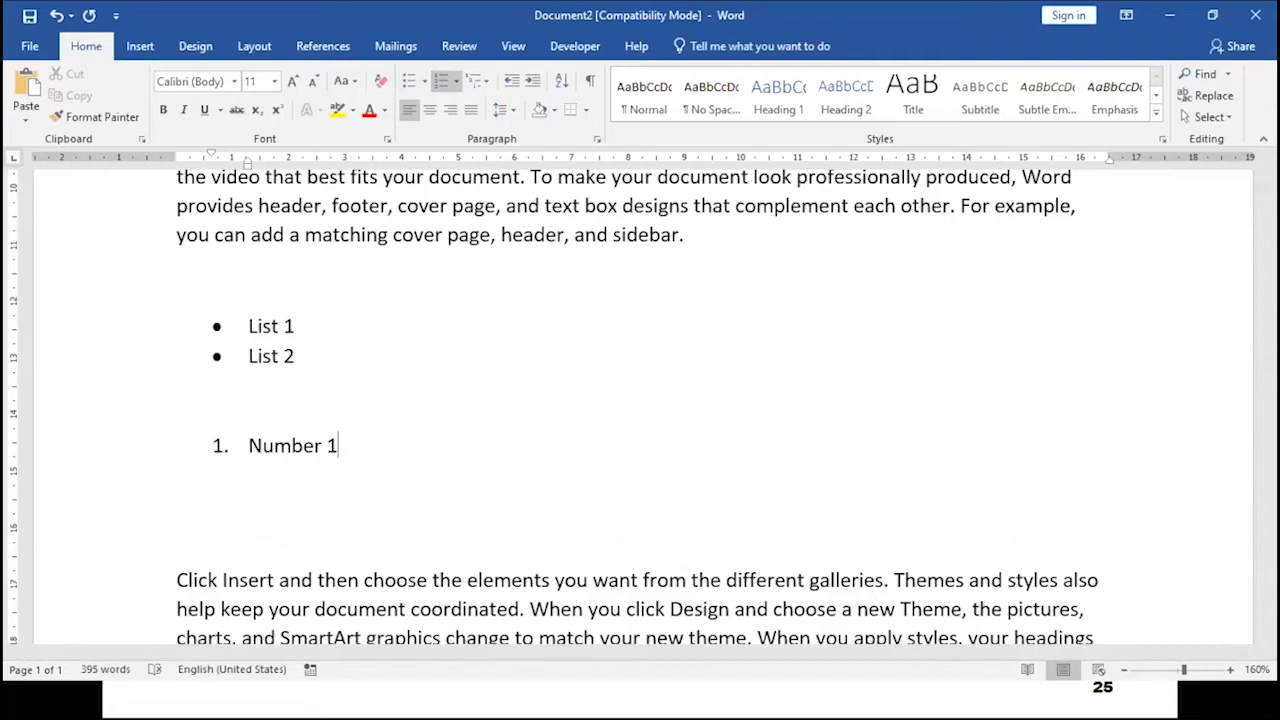
pyautogui.press('Return')
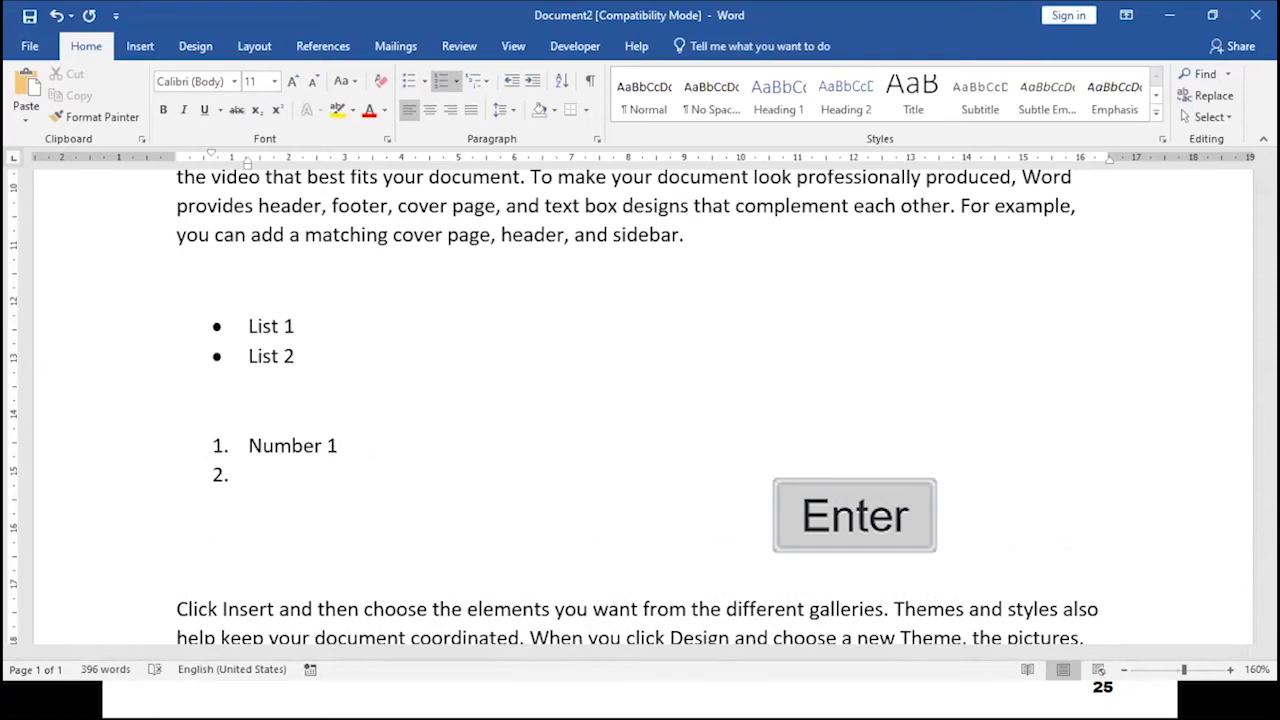
pyautogui.write('Num')
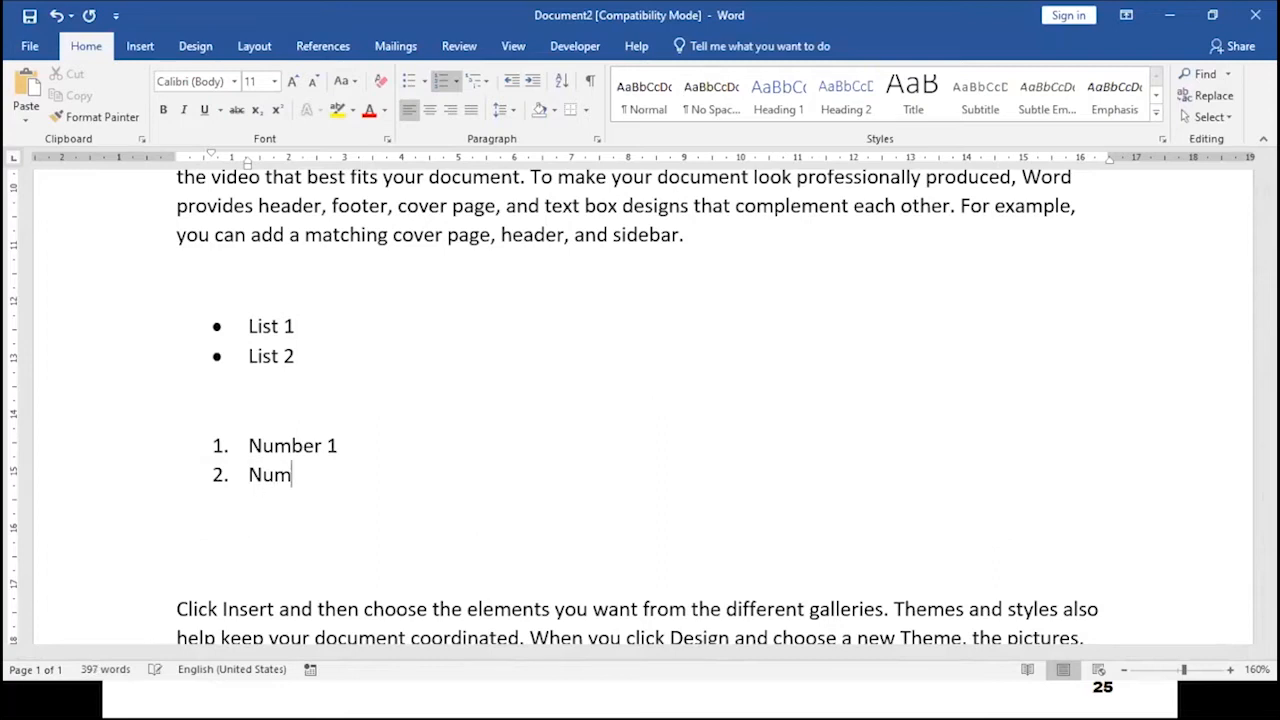
pyautogui.write('ber 2')
pyautogui.press('Return')
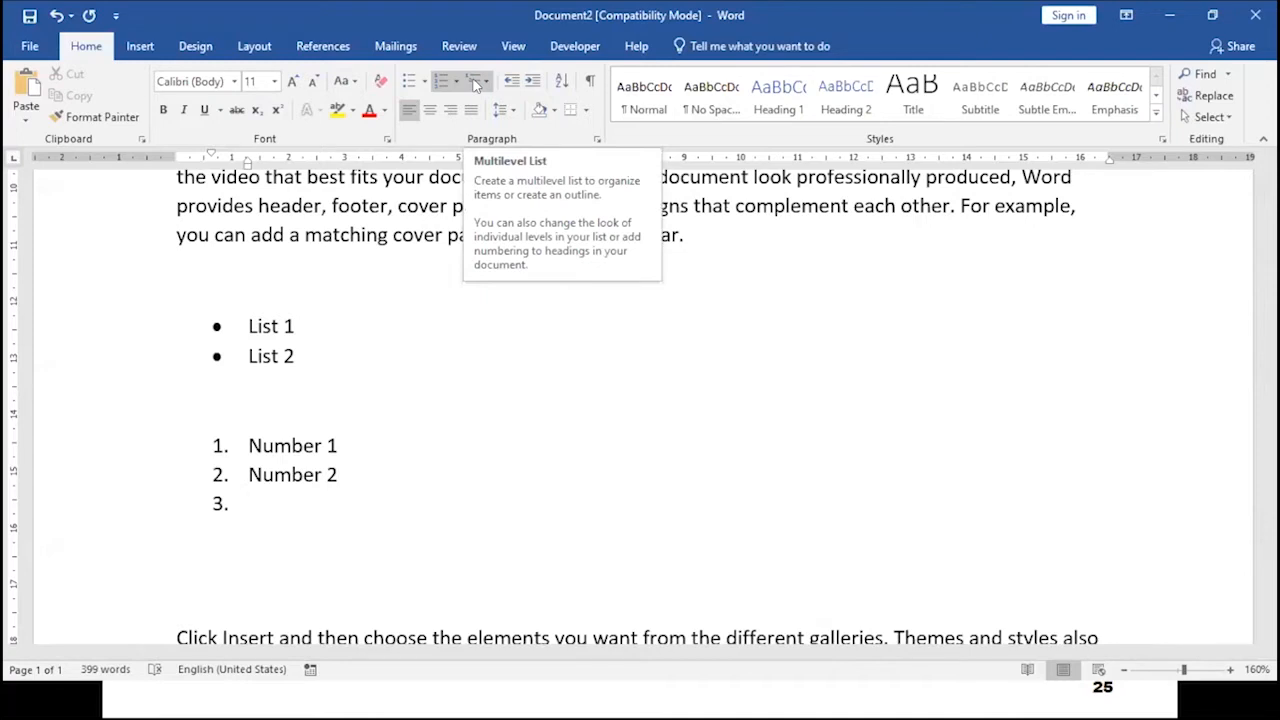
# - Insert a new item after "List 1", demote it to a sub-level, and enter "List11"
pyautogui.click(335, 326)
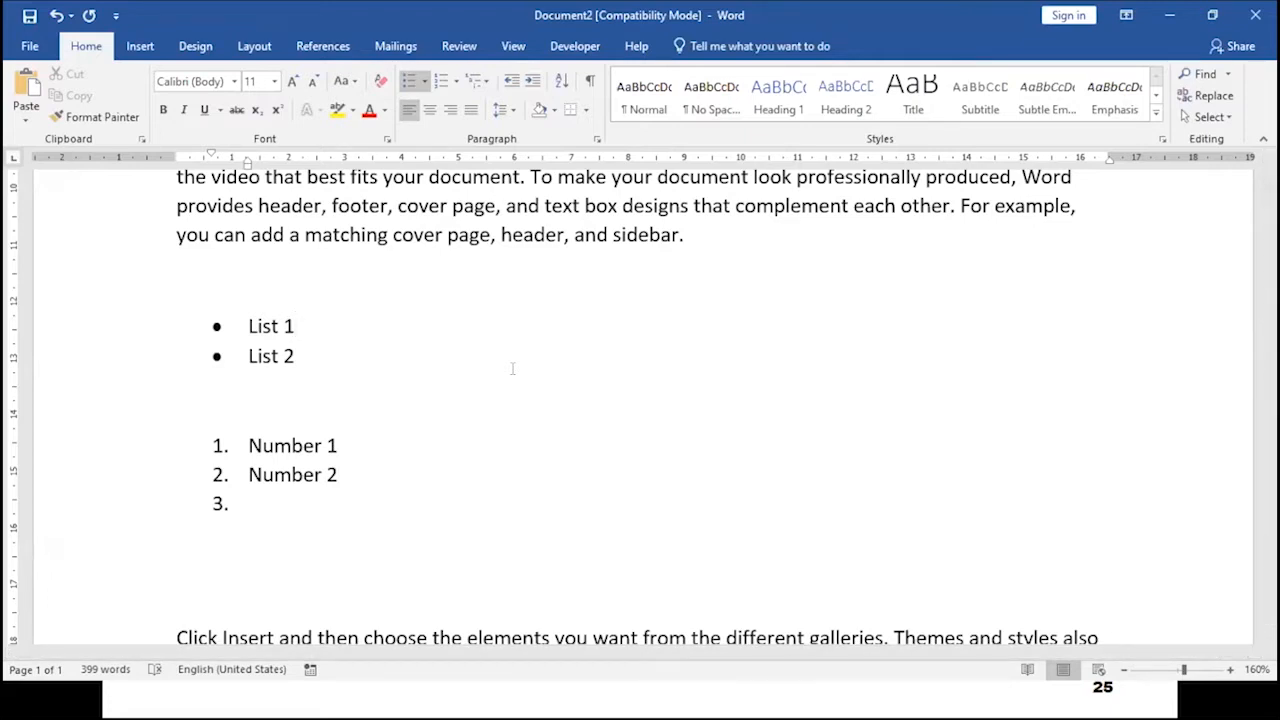
pyautogui.press('Return')
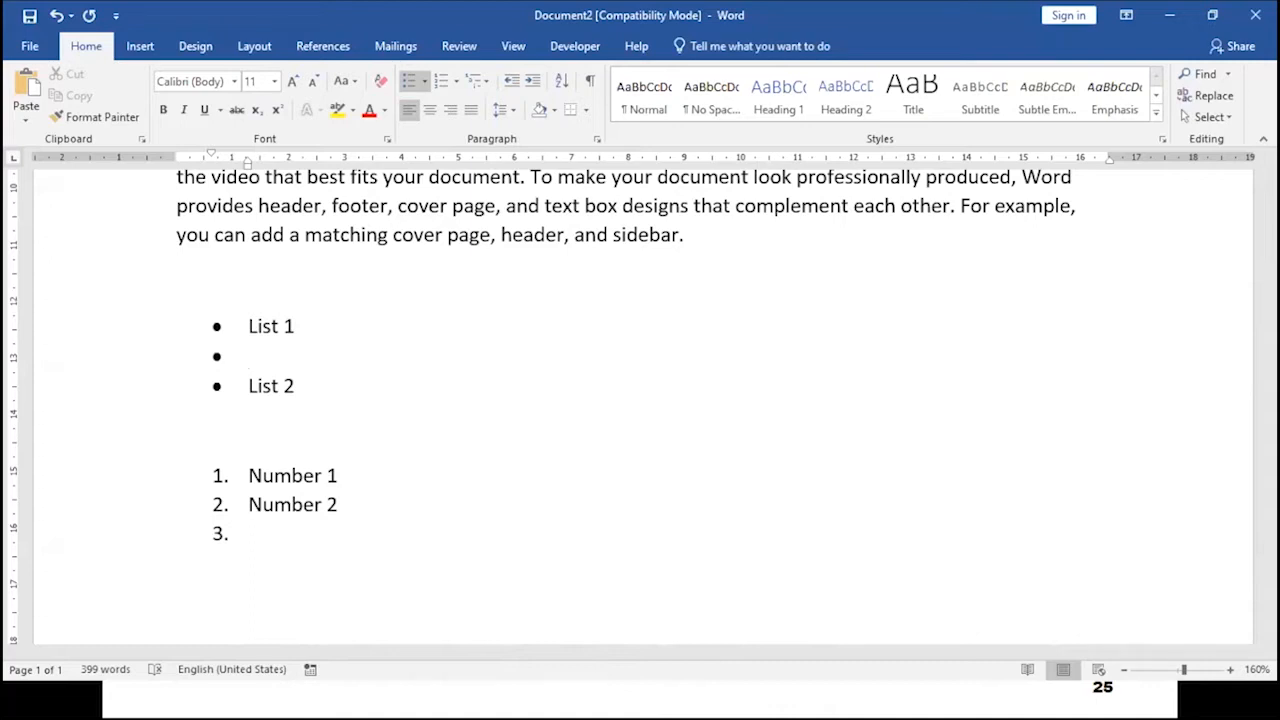
pyautogui.click(353, 316)
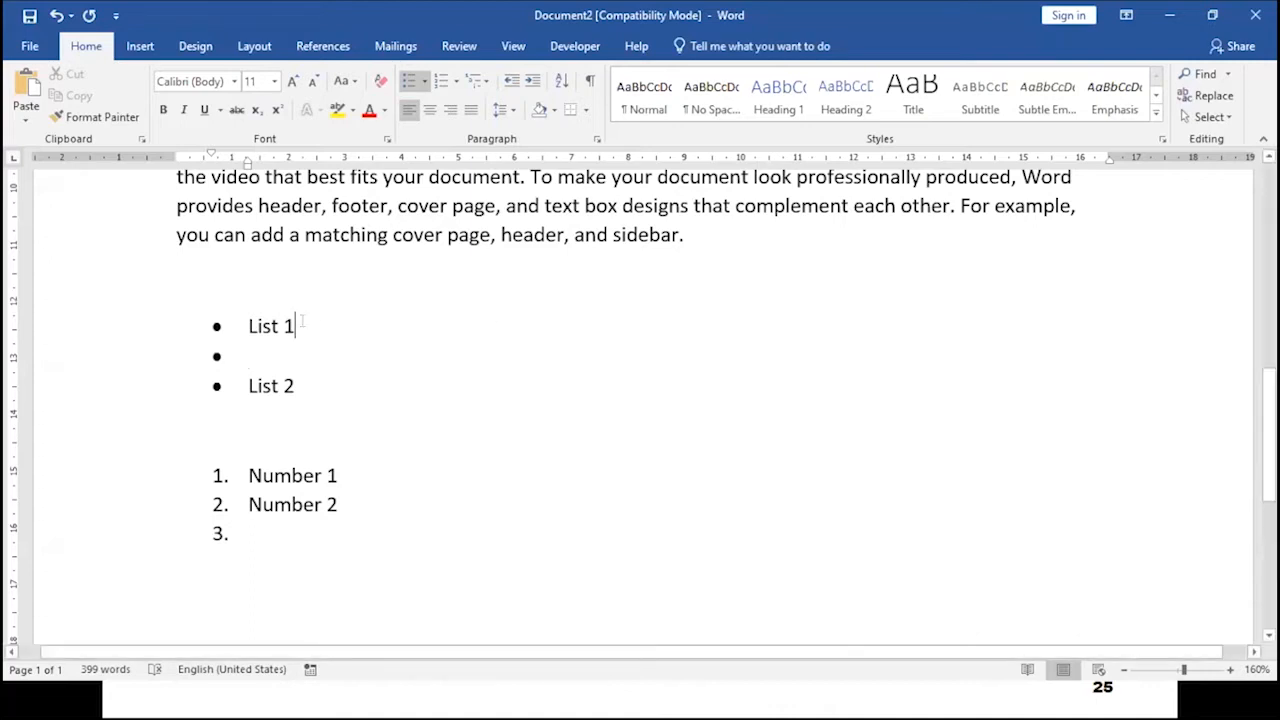
pyautogui.press('Return')
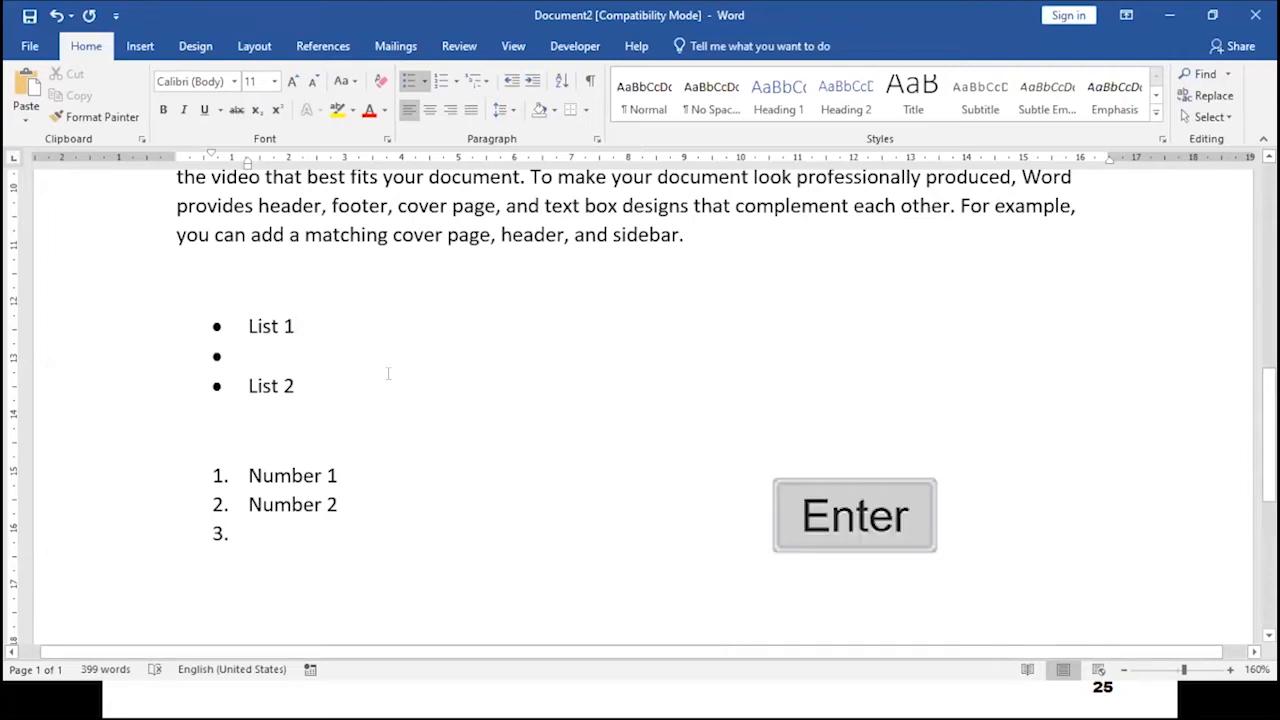
pyautogui.press('Tab')
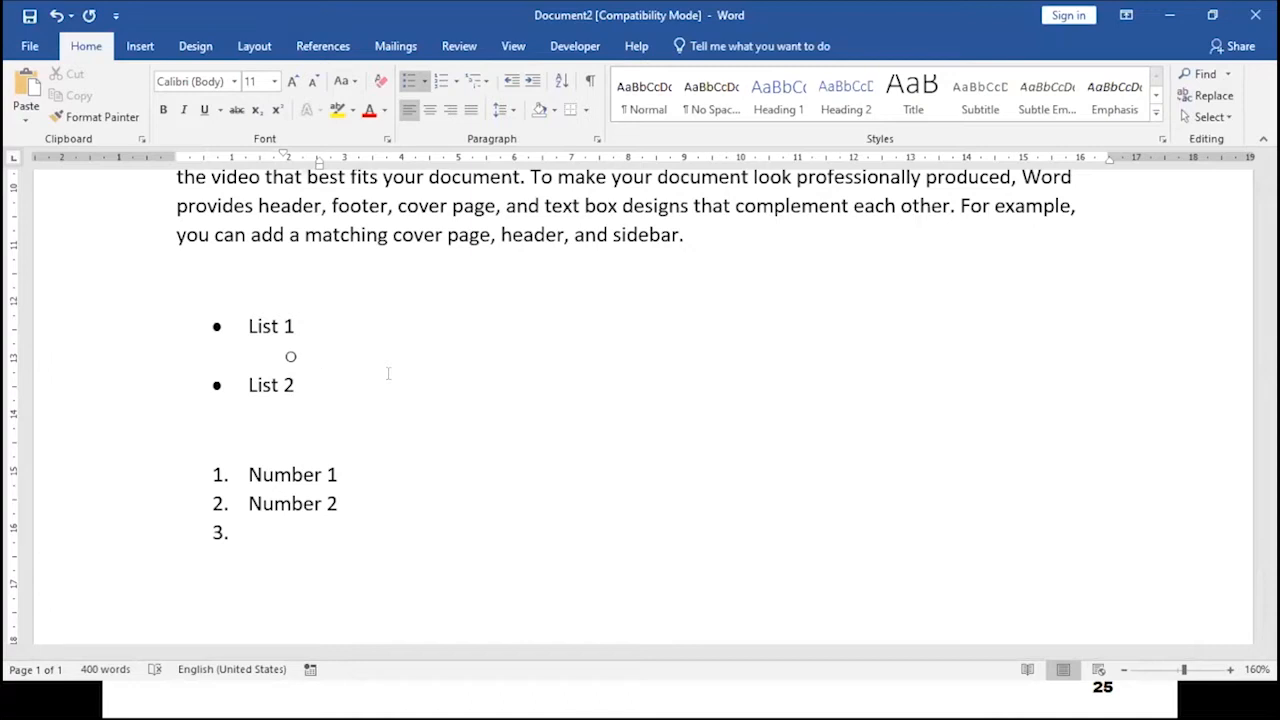
pyautogui.write('list1')
pyautogui.press('Return')
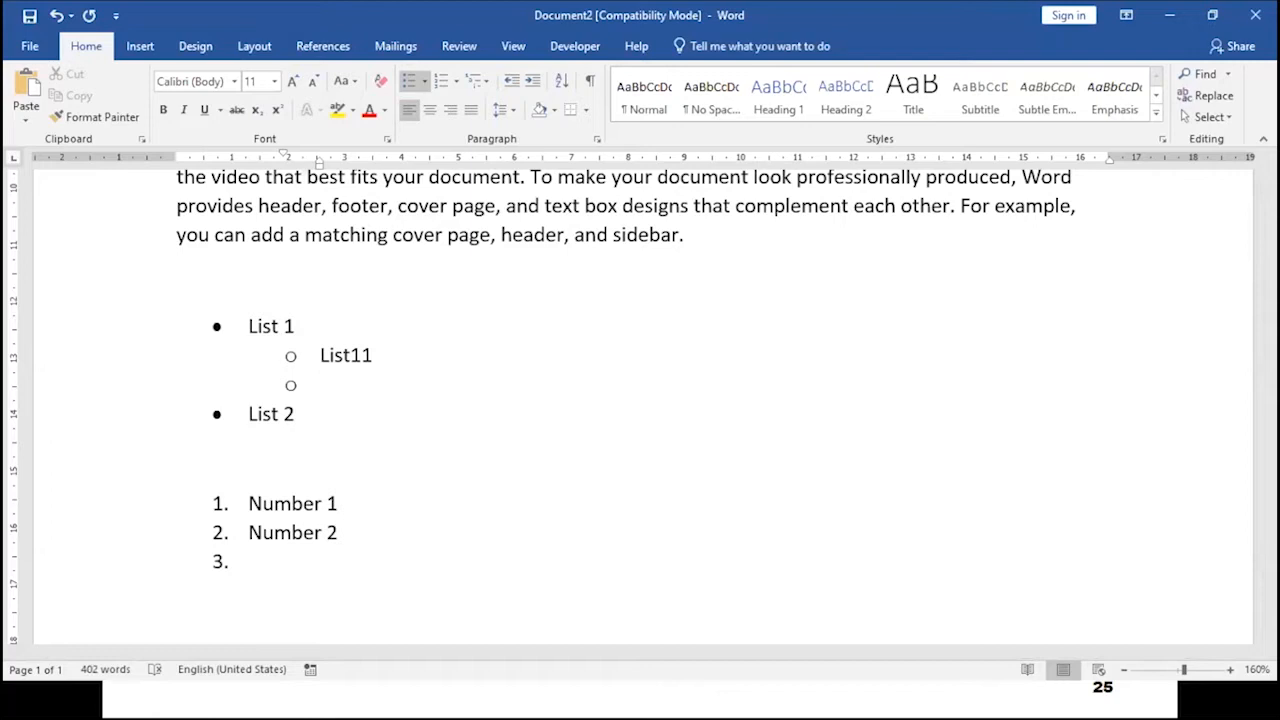
# - Add sub-items "List12" and "List13", then promote the following empty item back to the top bullet level
pyautogui.write('list12')
pyautogui.press('Return')
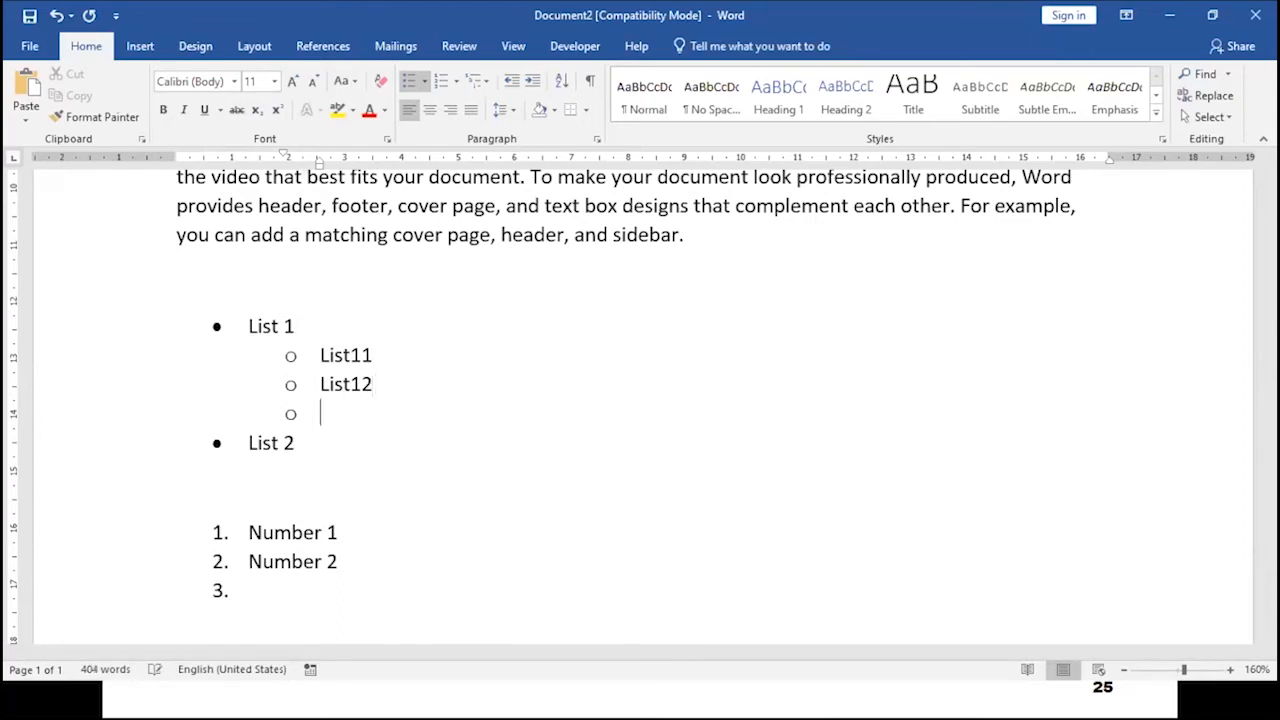
pyautogui.write('List13')
pyautogui.press('Return')
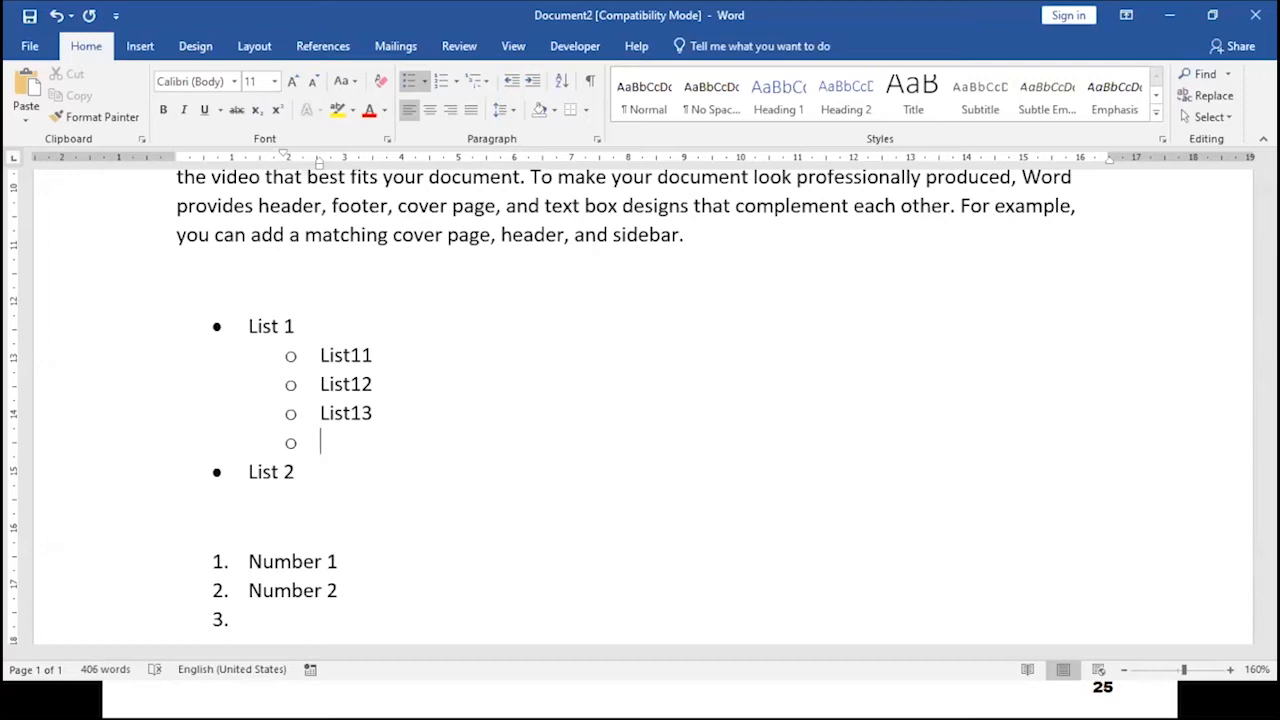
pyautogui.hotkey('shift', 'Tab')
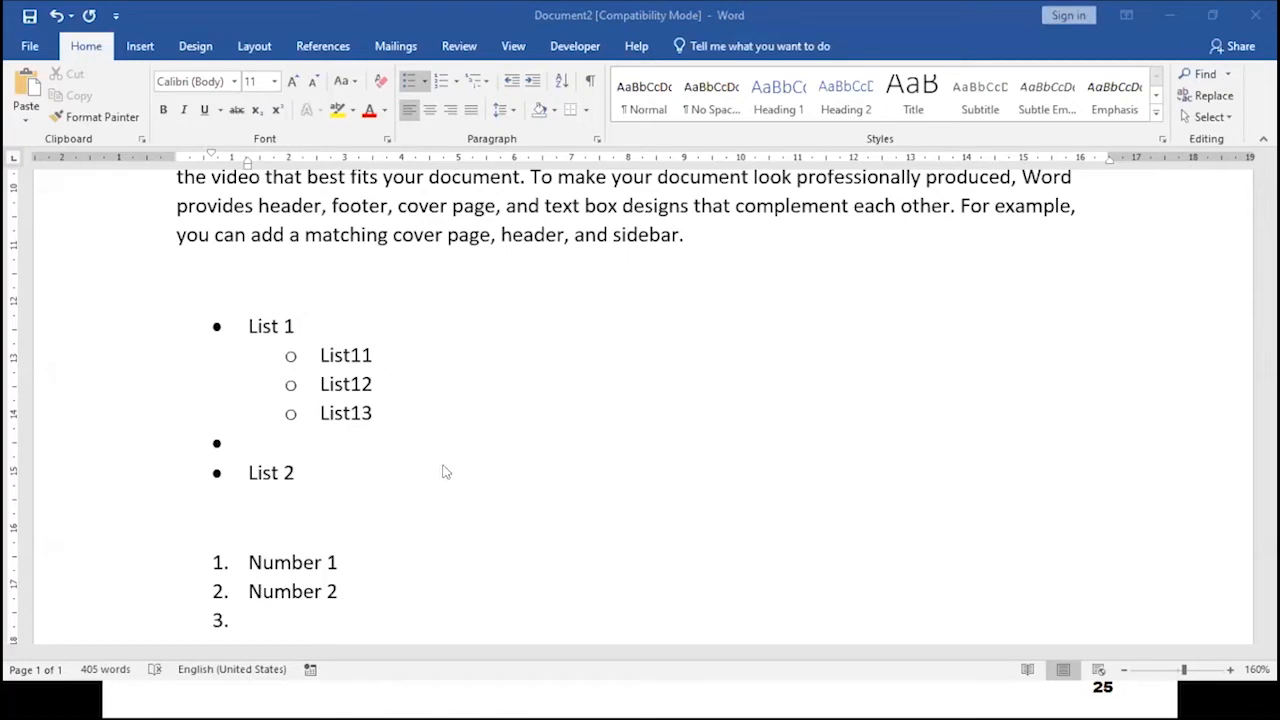
# - Delete both lists and remove the leftover numbering from the empty line
pyautogui.moveTo(288, 612); pyautogui.dragTo(172, 290)
pyautogui.press('Delete')
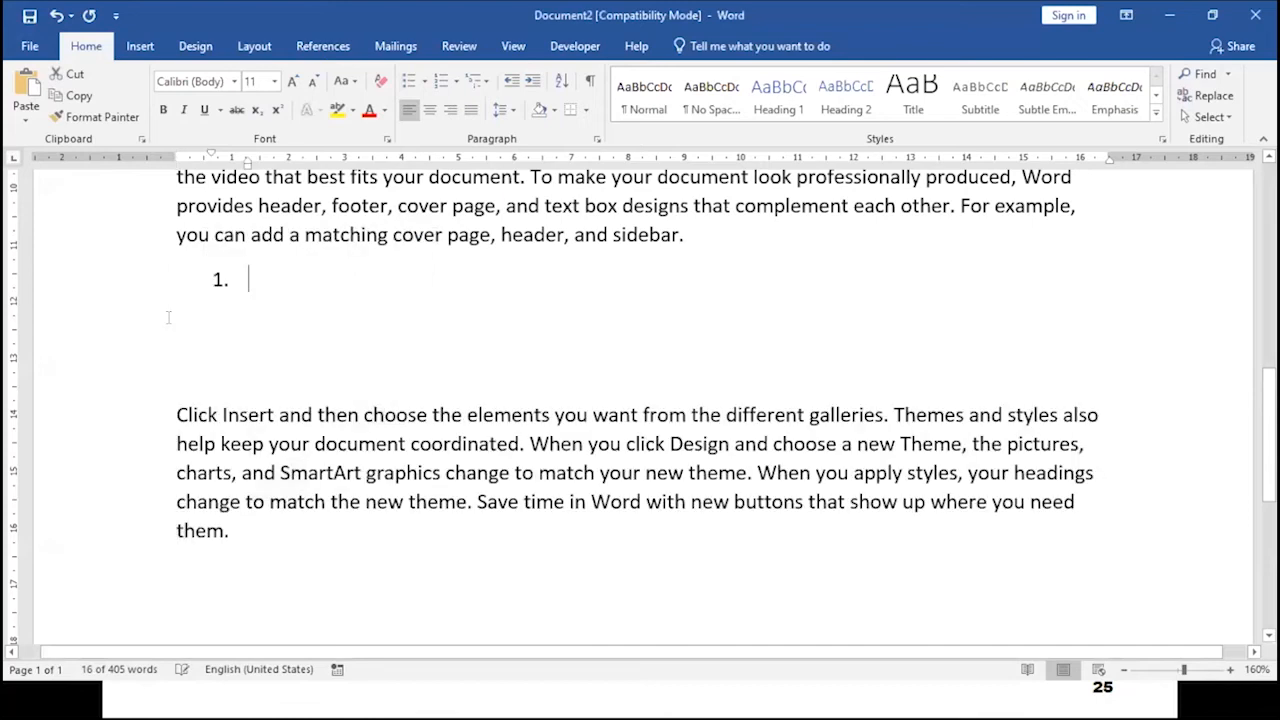
pyautogui.press('BackSpace')
pyautogui.press('BackSpace')
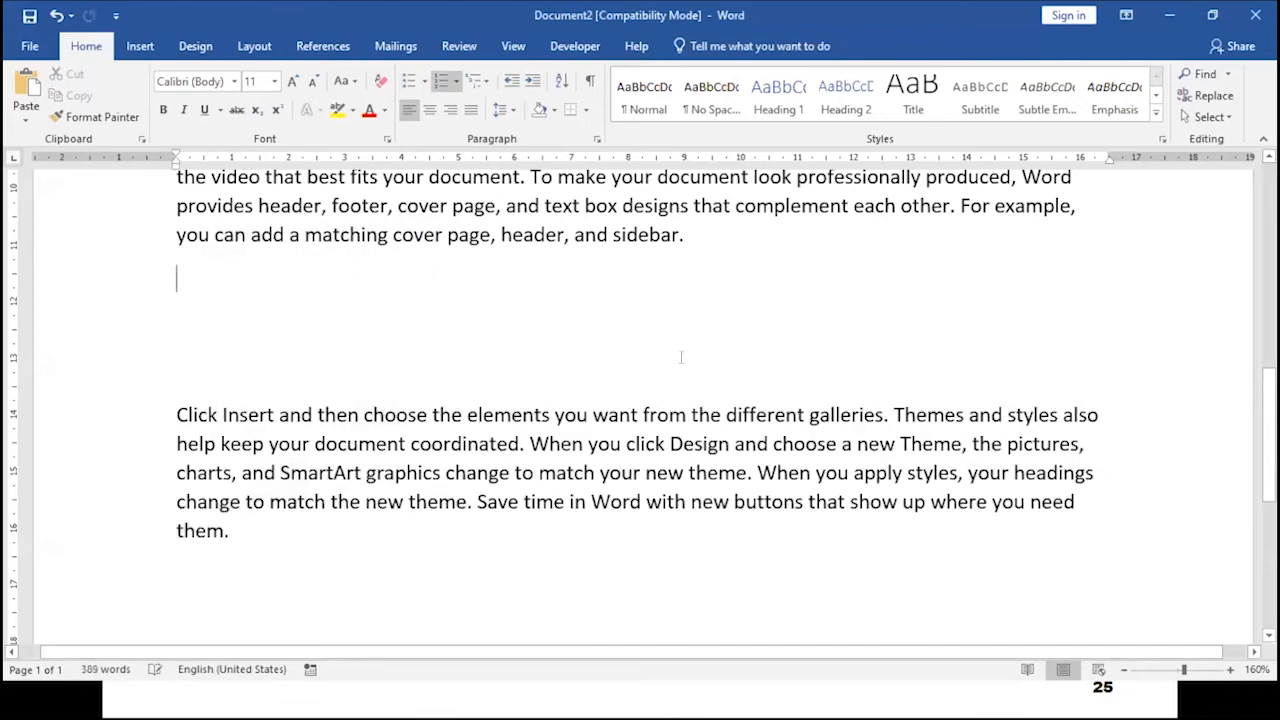
pyautogui.press('Return')
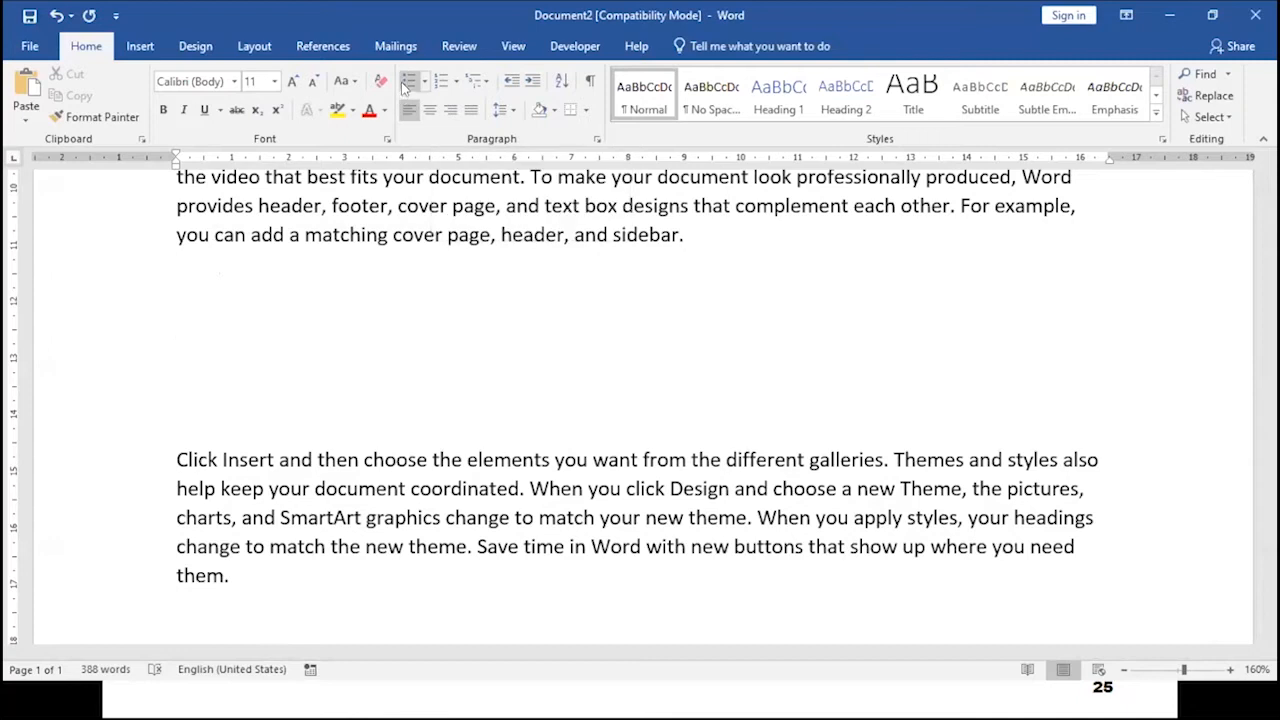
# - Start a new numbered list with first item "Mango"
pyautogui.click(441, 80)
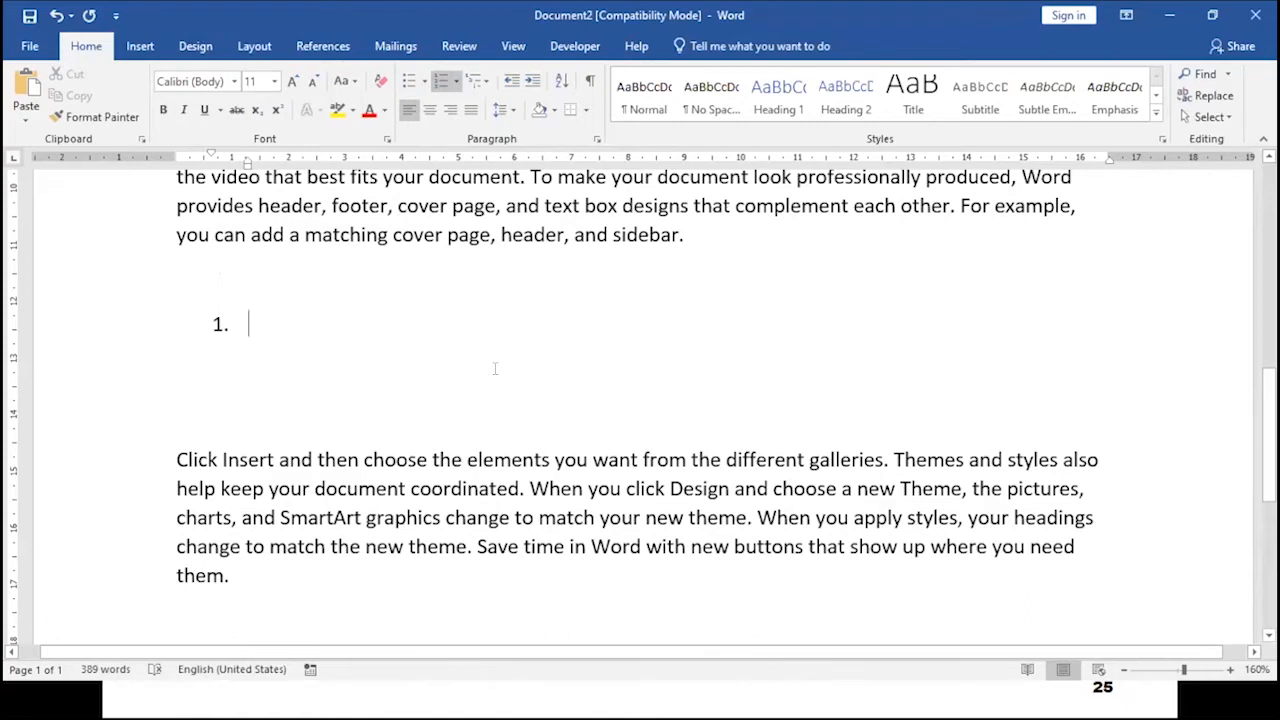
pyautogui.write('nu')
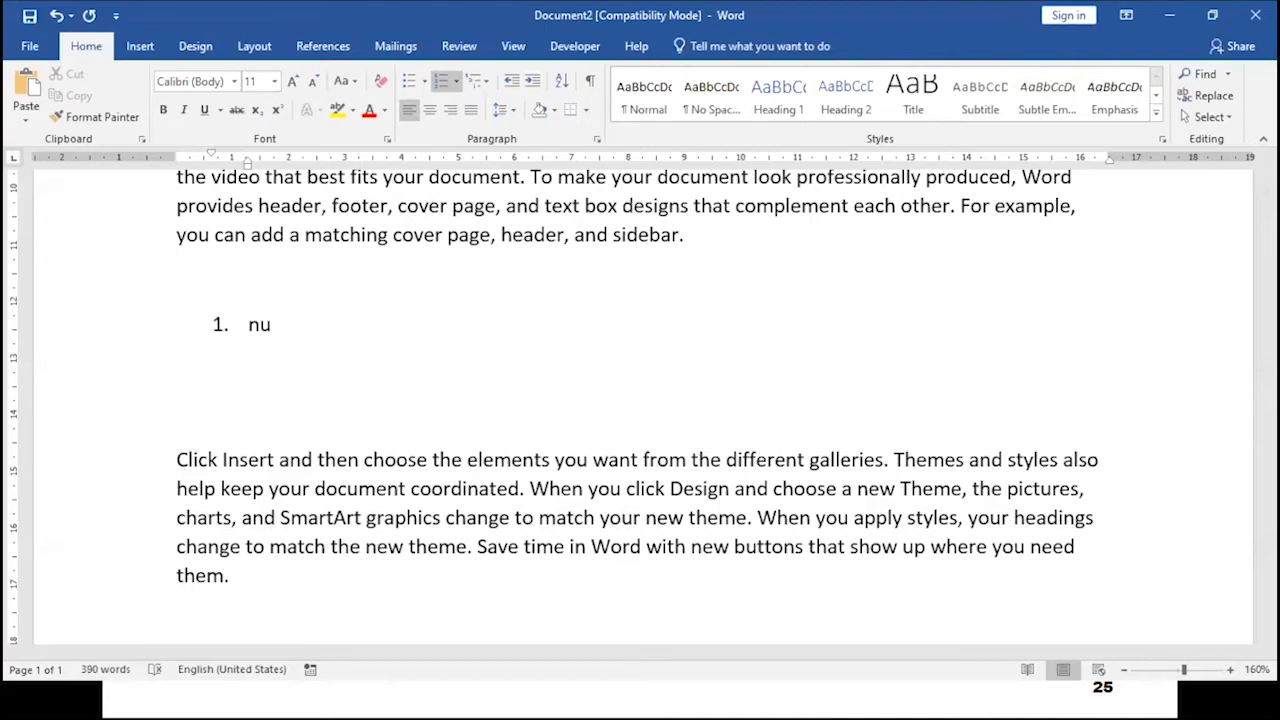
pyautogui.press('BackSpace')
pyautogui.press('BackSpace')
pyautogui.write('Number 1')
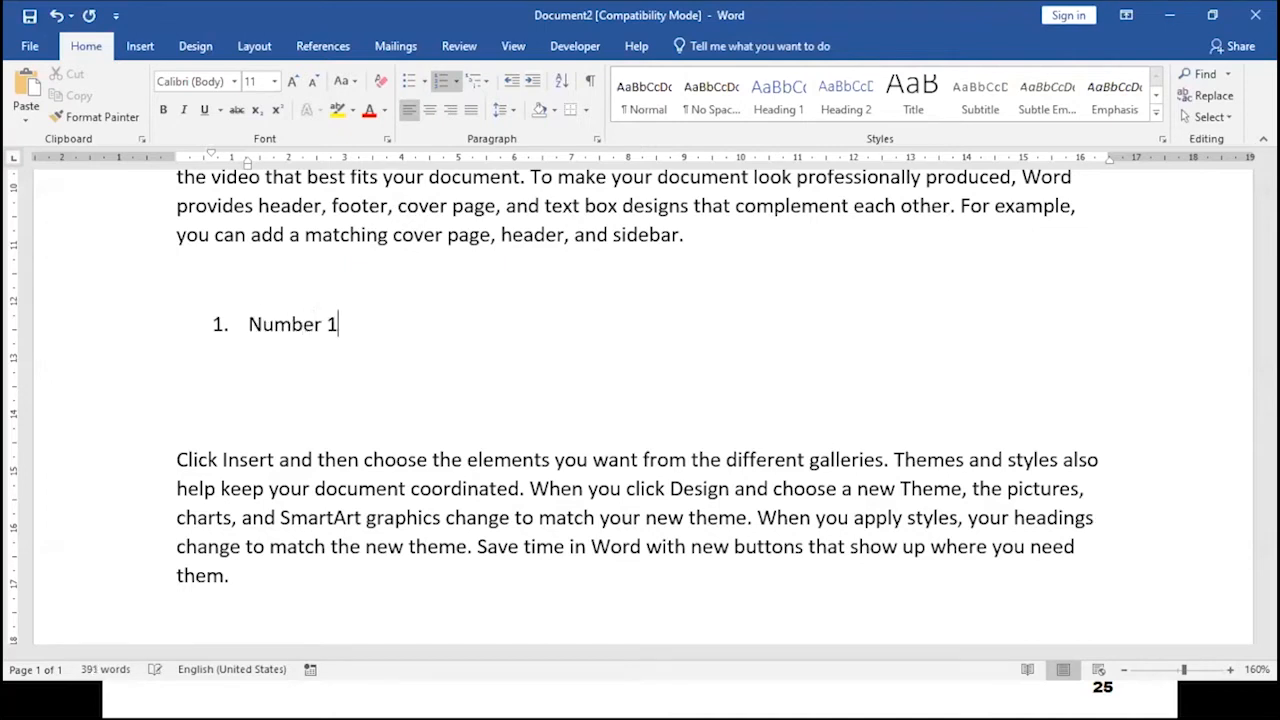
pyautogui.press('BackSpace')
pyautogui.press('BackSpace')
pyautogui.press('BackSpace')
pyautogui.press('BackSpace')
pyautogui.press('BackSpace')
pyautogui.press('BackSpace')
pyautogui.press('BackSpace')
pyautogui.press('BackSpace')
pyautogui.press('BackSpace')
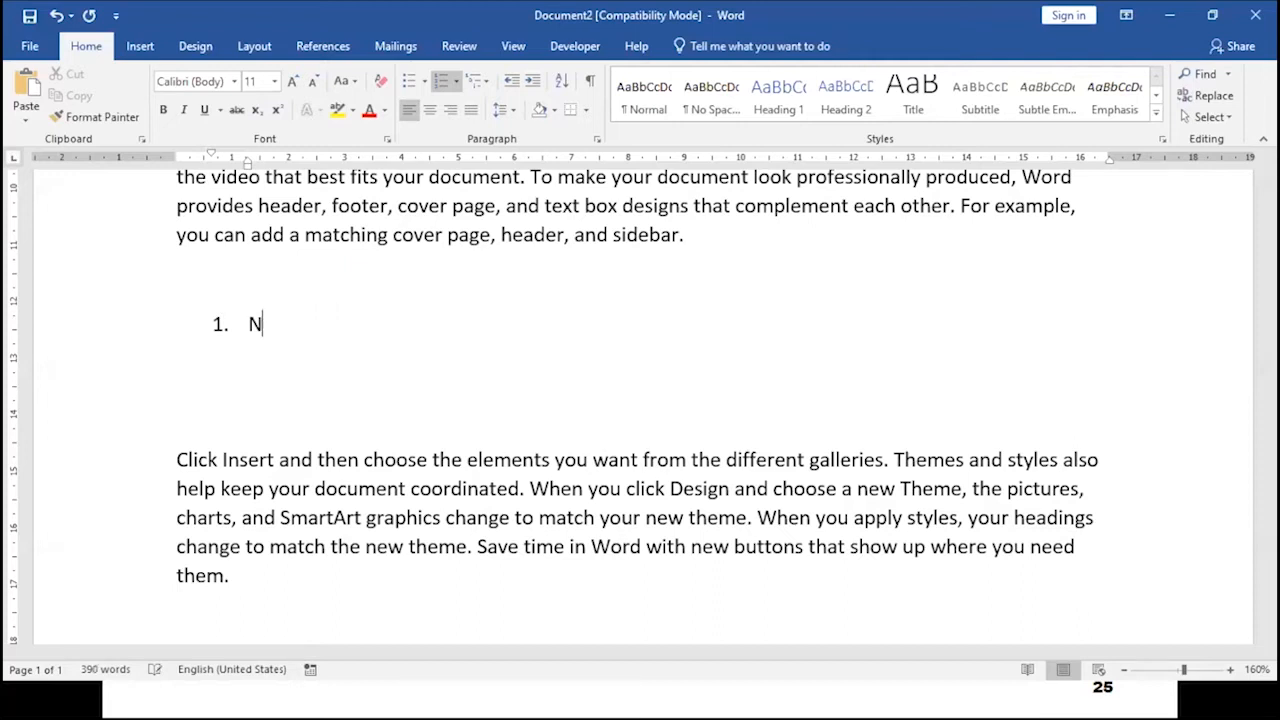
pyautogui.write('Mango')
pyautogui.press('Return')
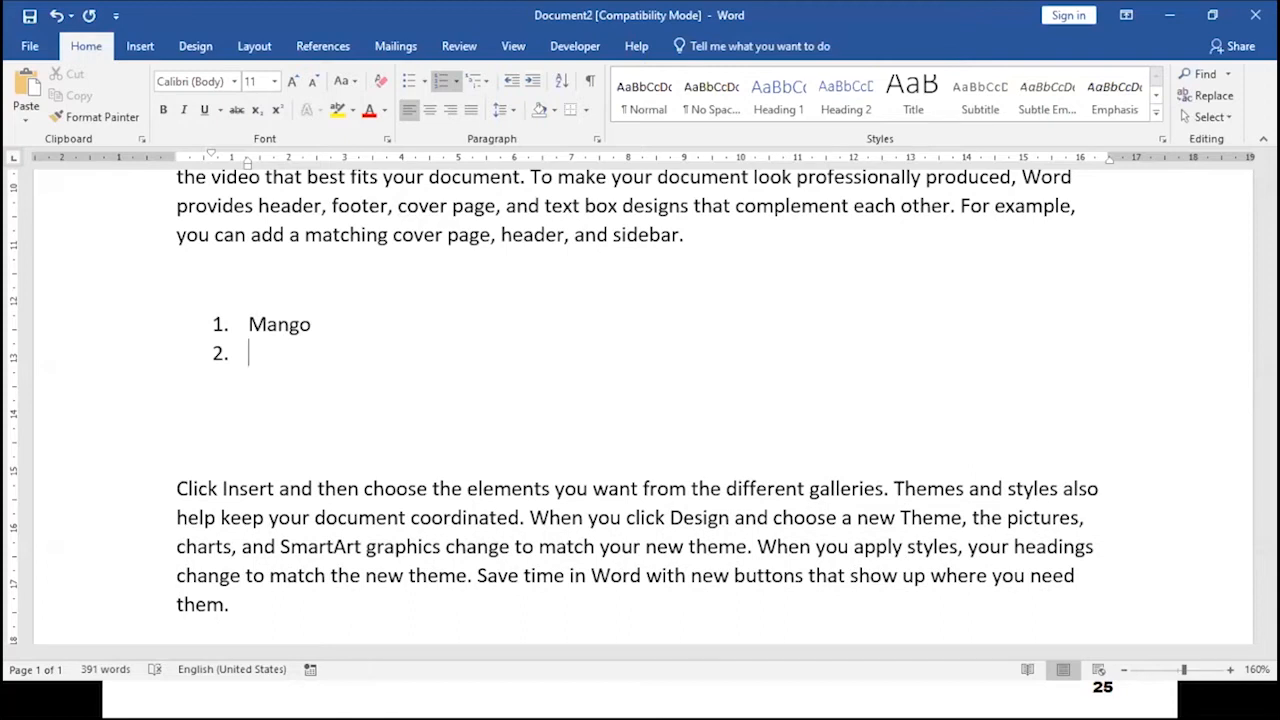
# - Add item "Banana" and a lettered sub-item "Red Banana" beneath it
pyautogui.write('Banana')
pyautogui.press('Return')
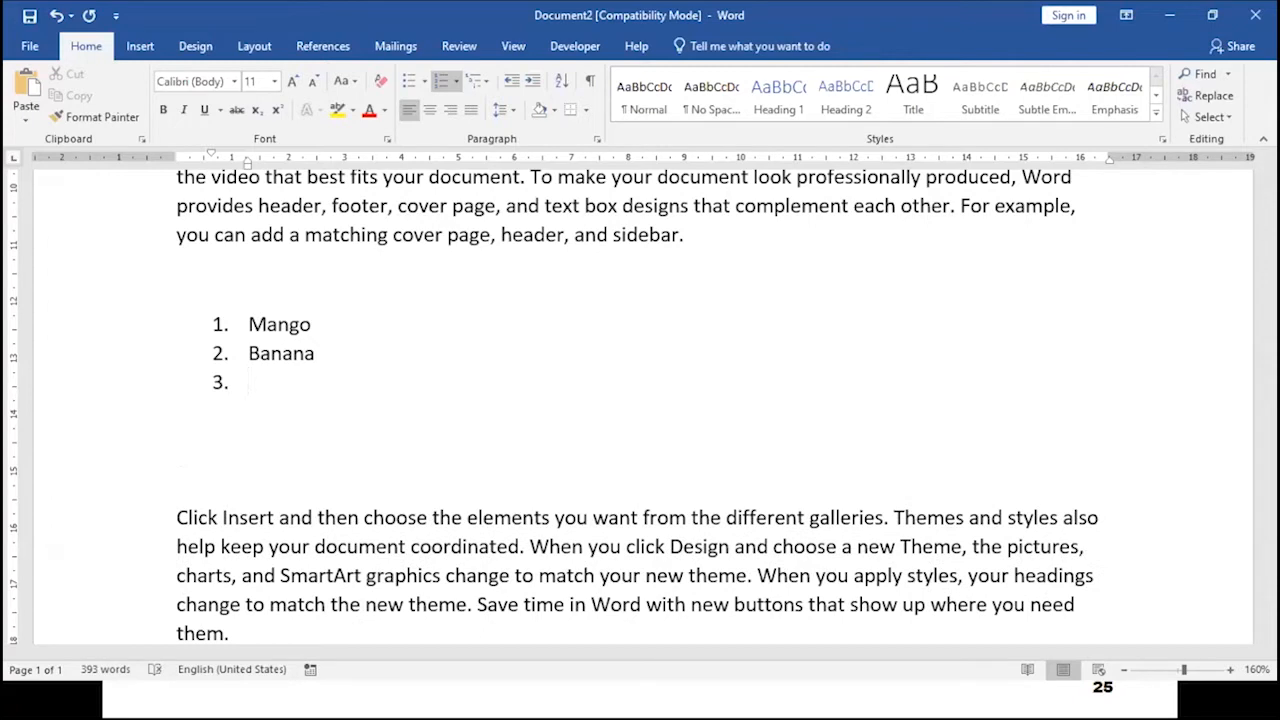
pyautogui.press('Tab')
pyautogui.write('Re')
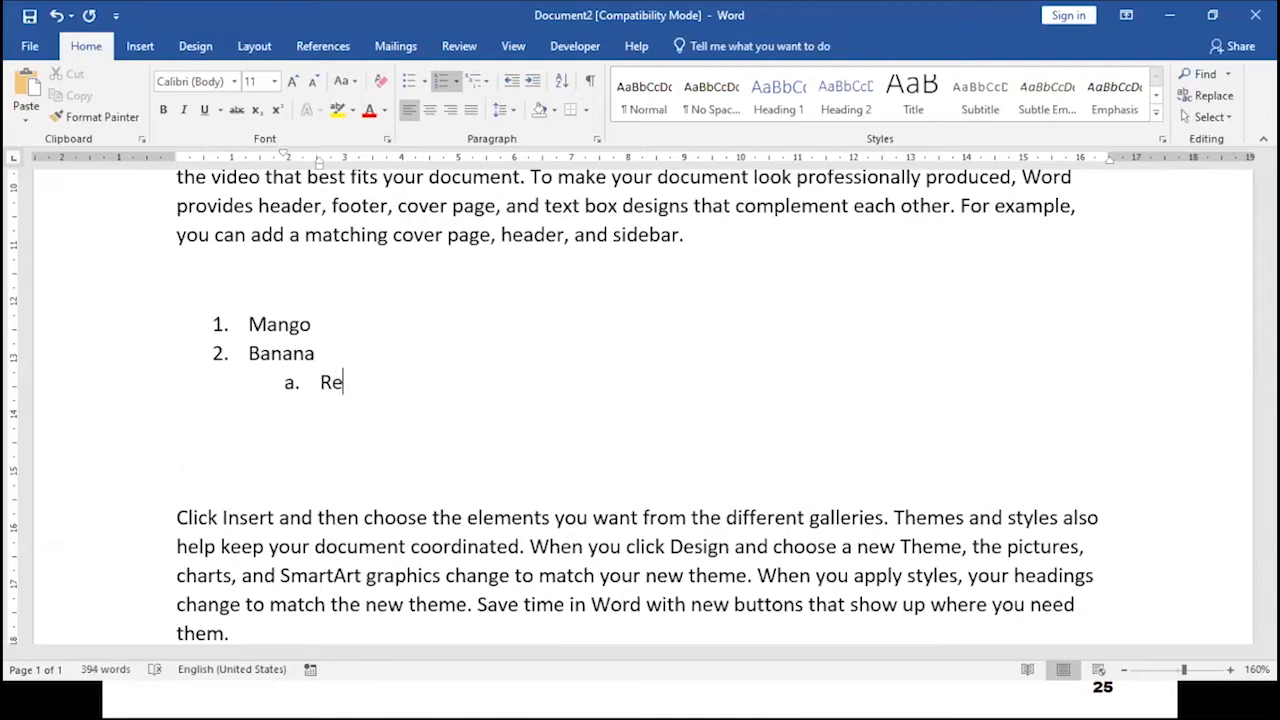
pyautogui.write('d Banana')
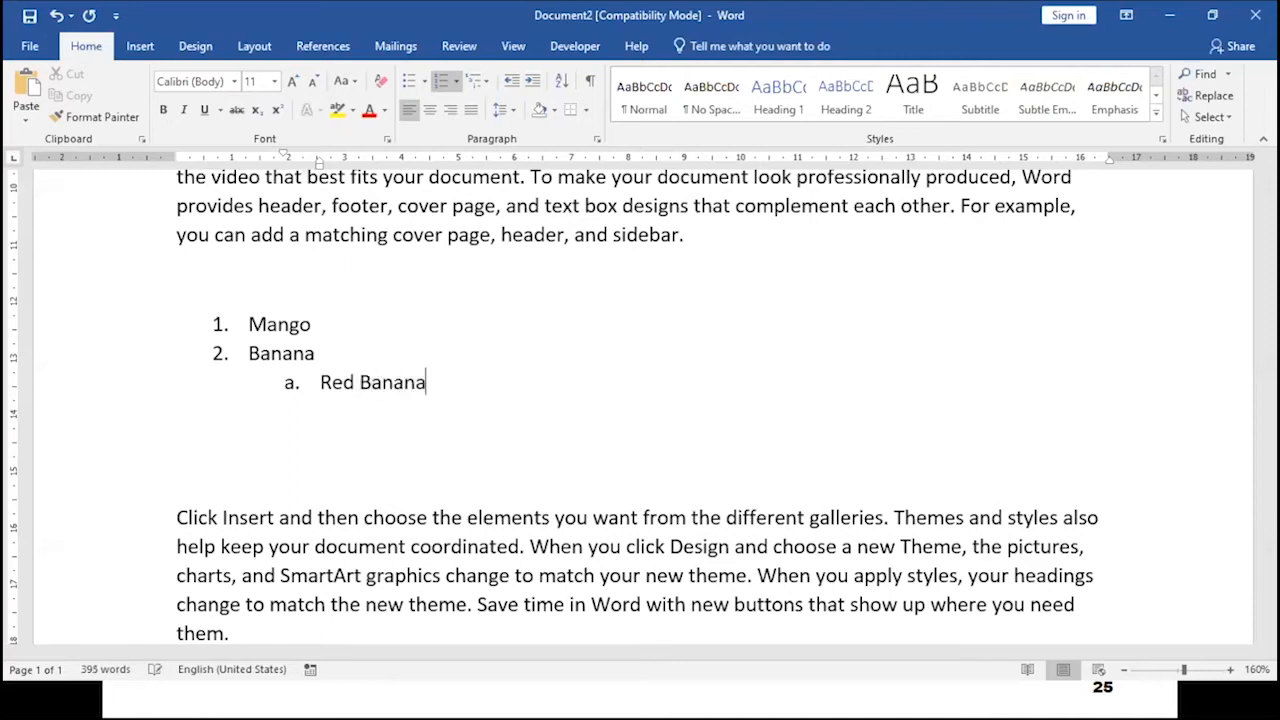
pyautogui.press('Return')
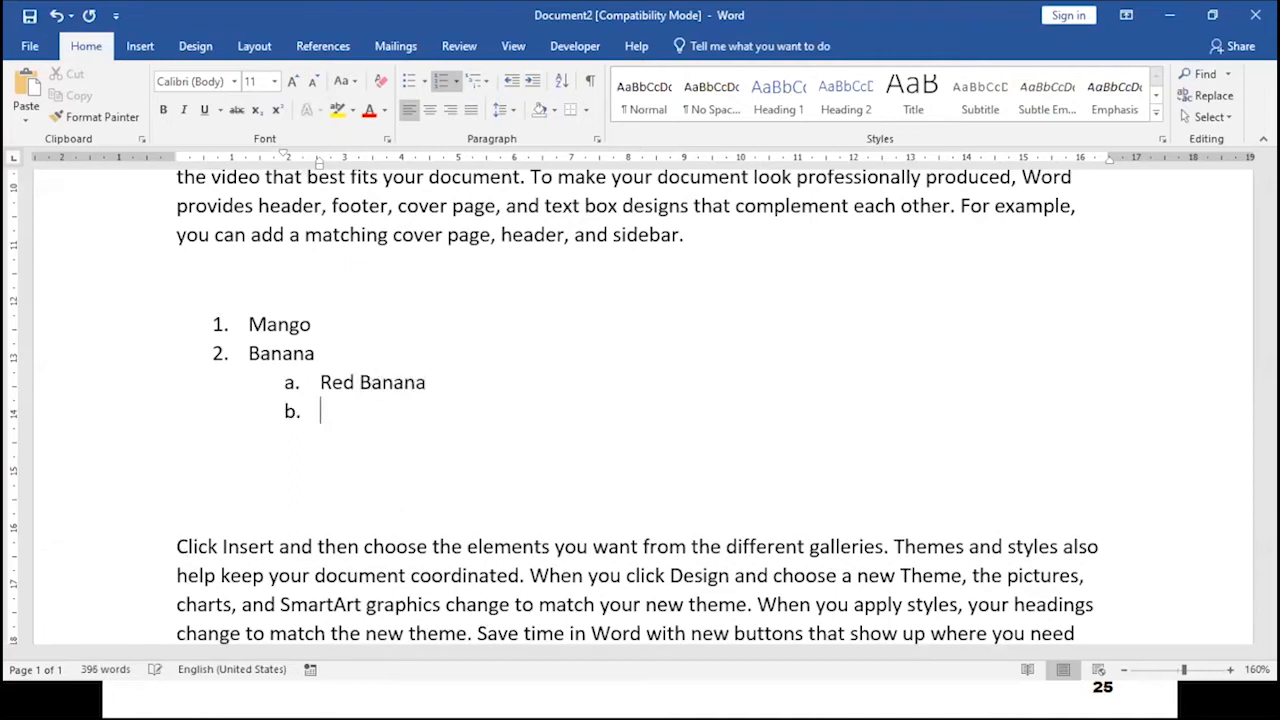
# - Add lettered sub-item "Ambul Banana" below "Red Banana" and start another list line
pyautogui.write('Ambul Banana')
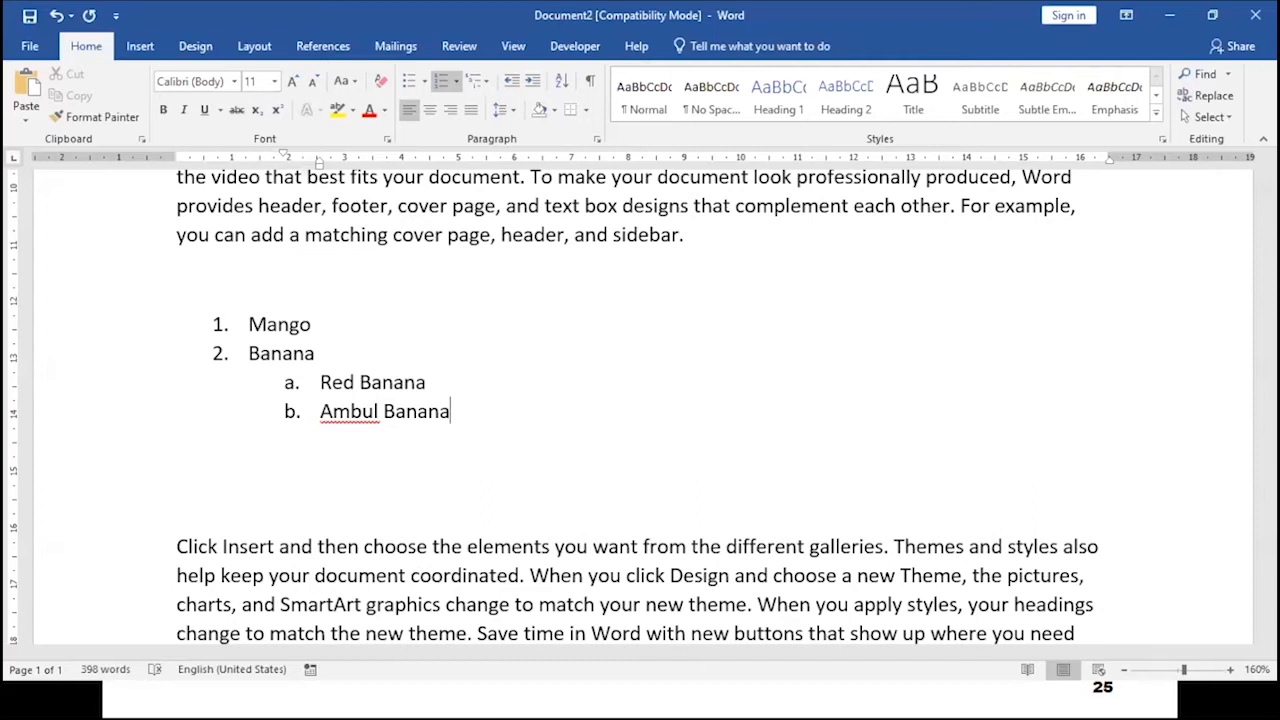
pyautogui.press('Return')
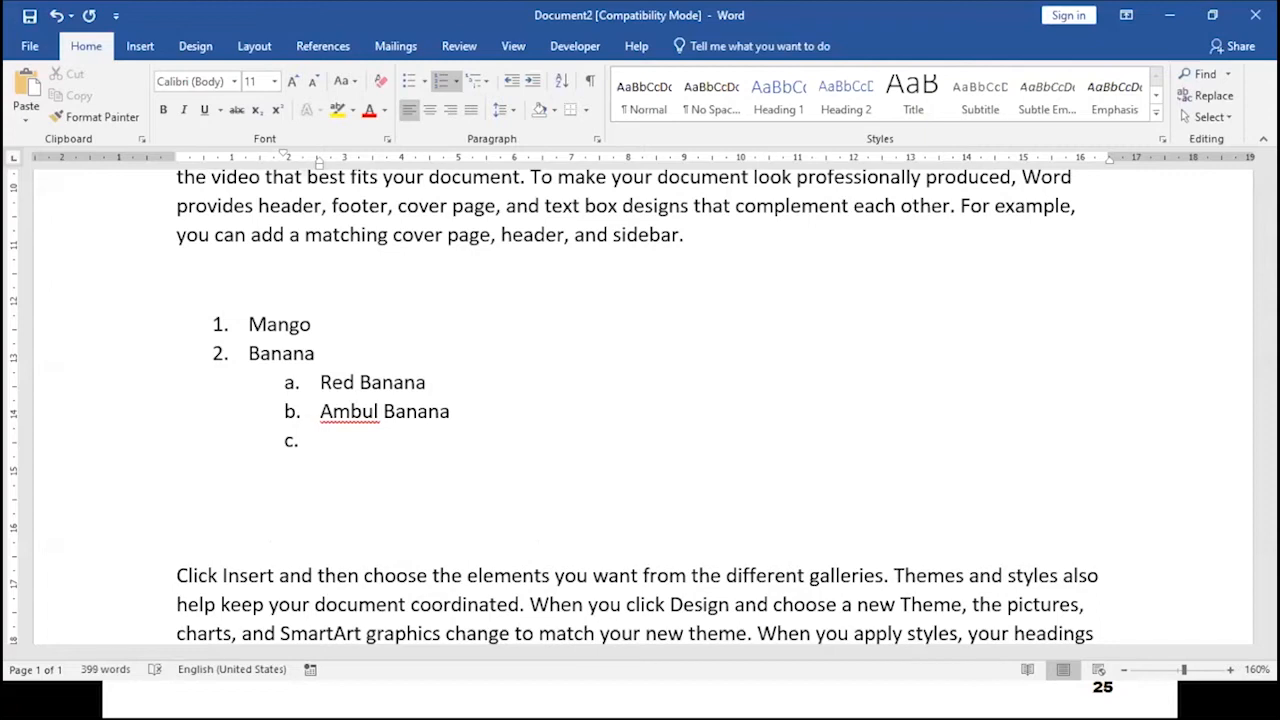
# - Promote the new line to top-level item 3, enter "Woodaple", and correct its spelling to "Wooddale"
pyautogui.hotkey('shift', 'Tab')
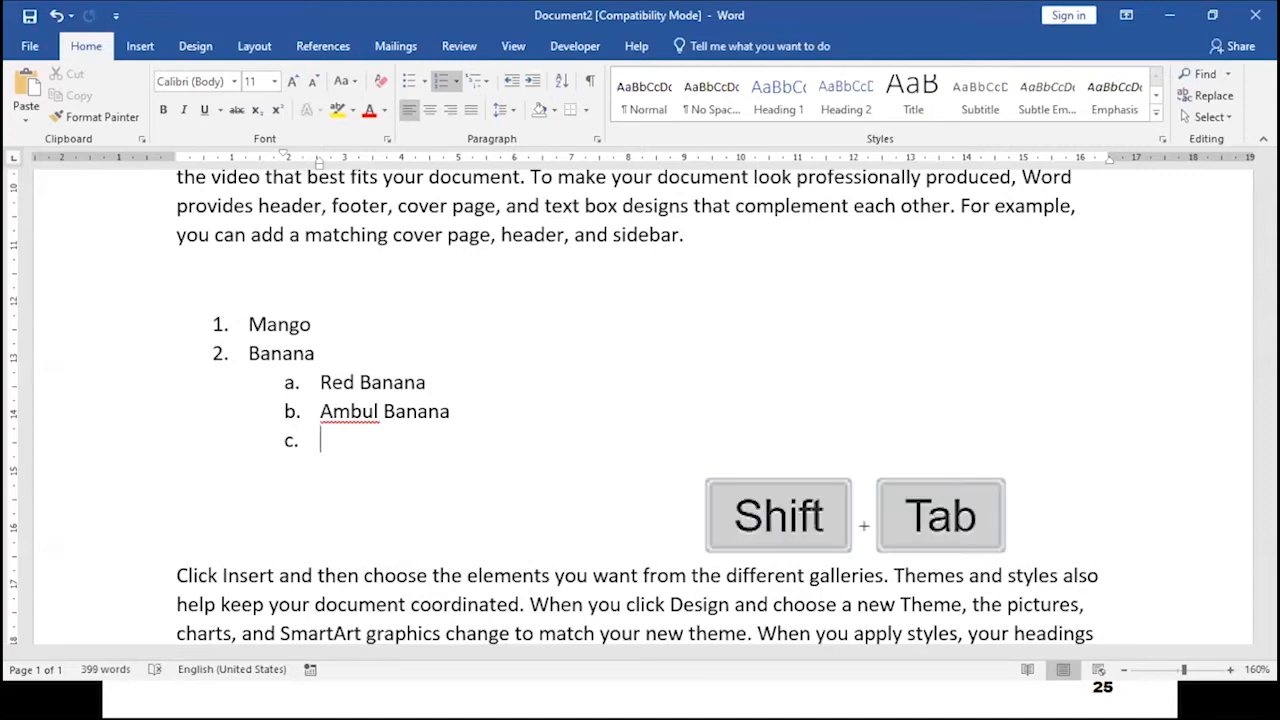
pyautogui.hotkey('shift', 'Tab')
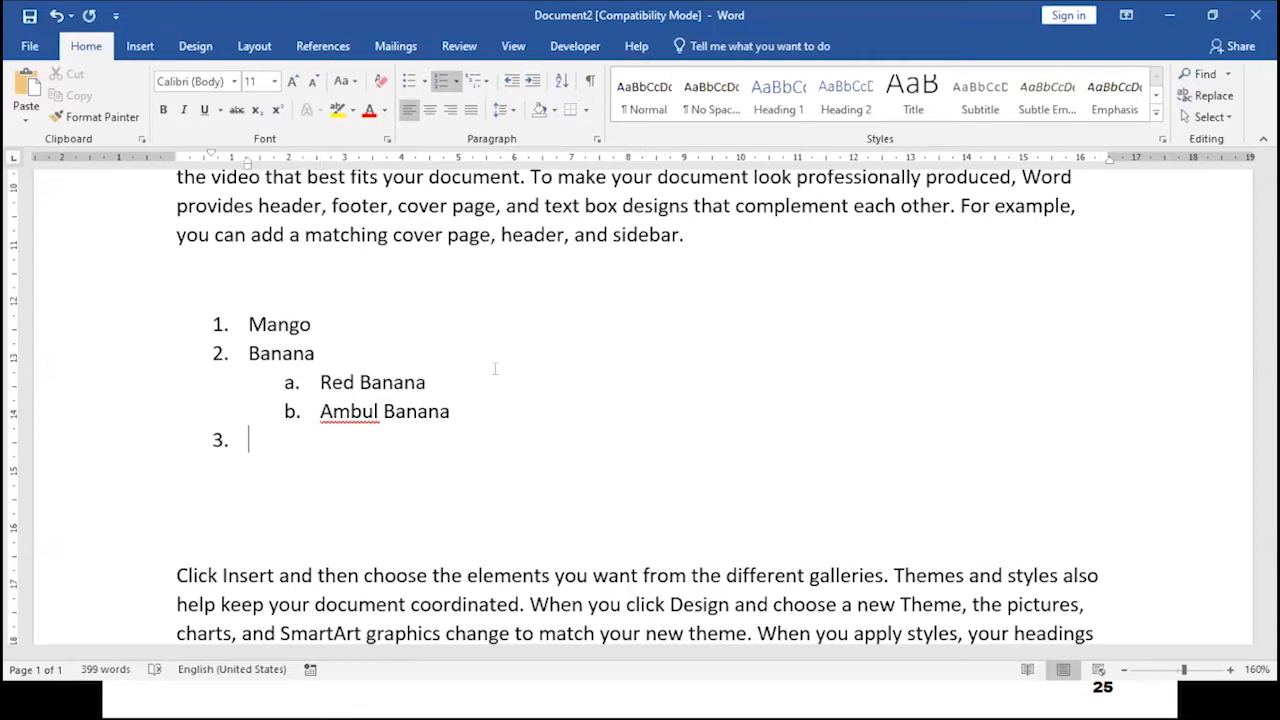
pyautogui.write('Woodaple')
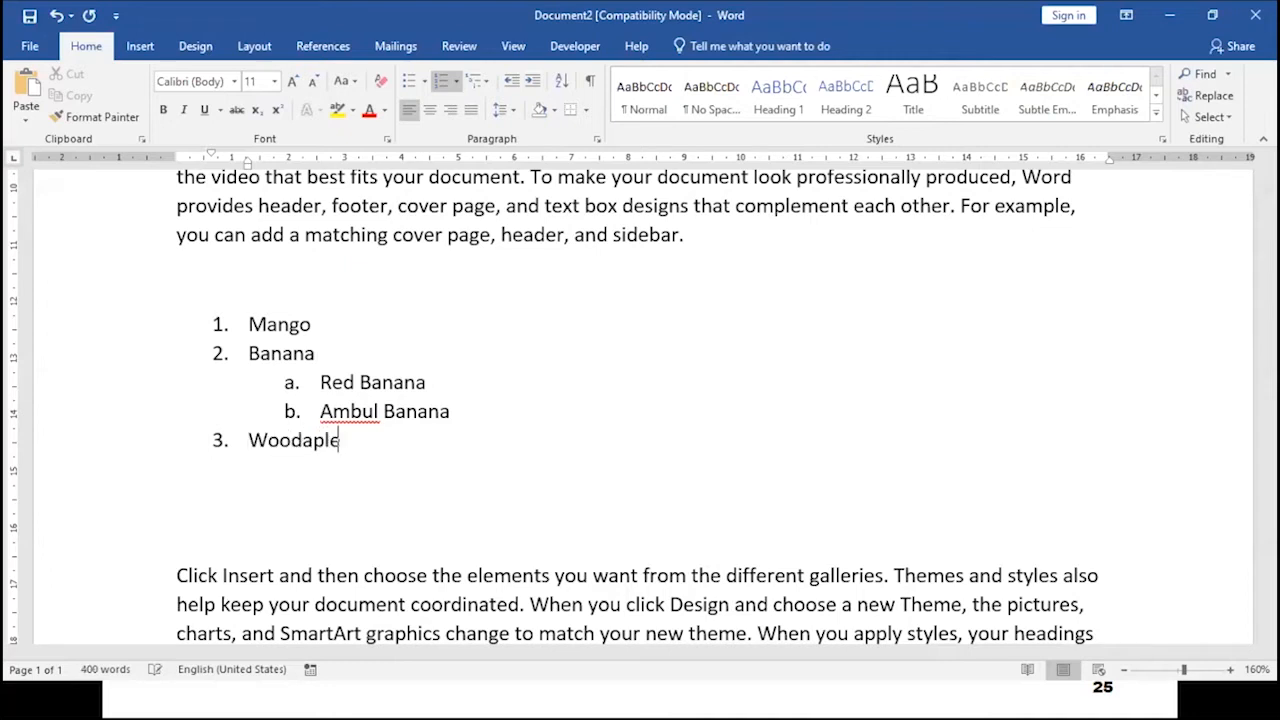
pyautogui.press('Return')
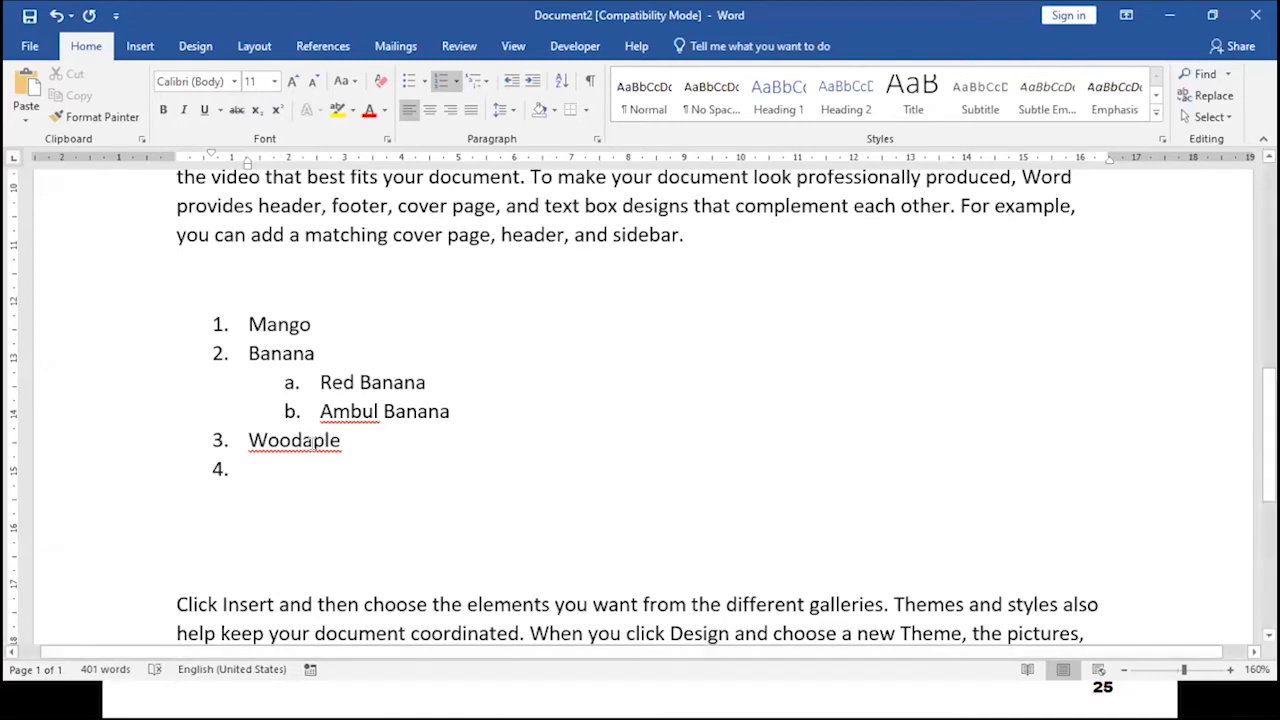
pyautogui.rightClick(311, 443)
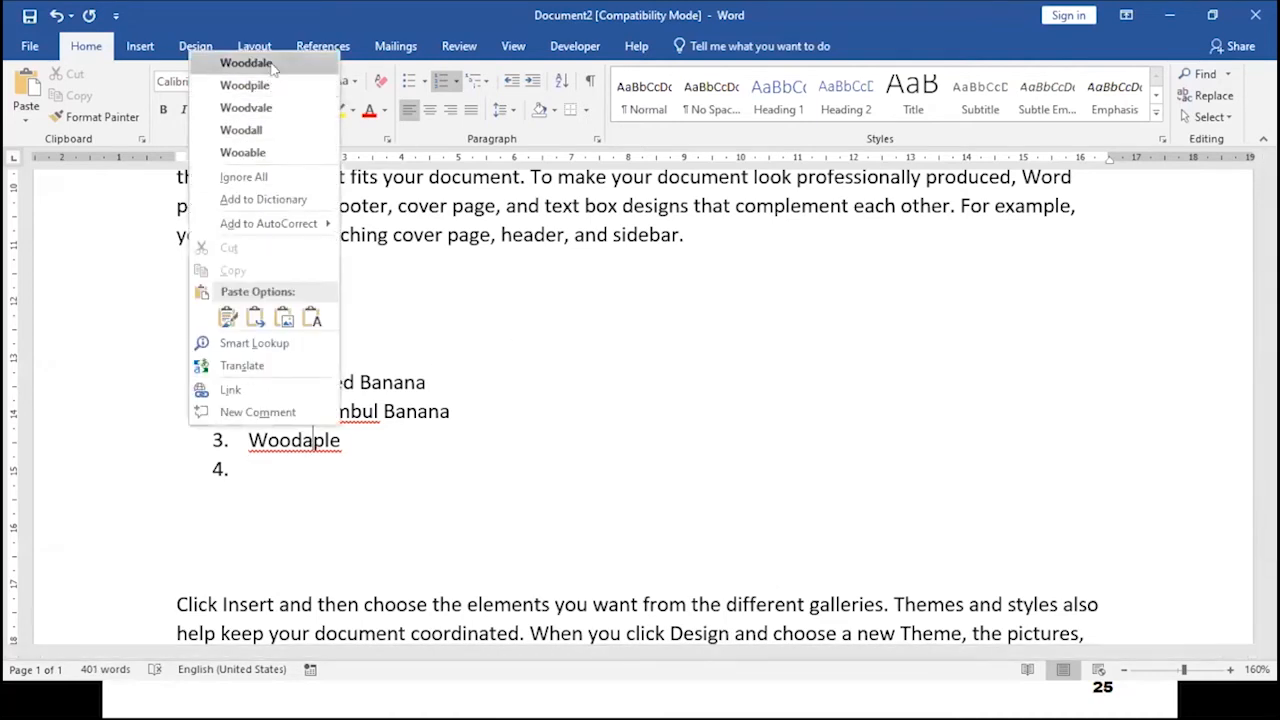
pyautogui.click(272, 66)
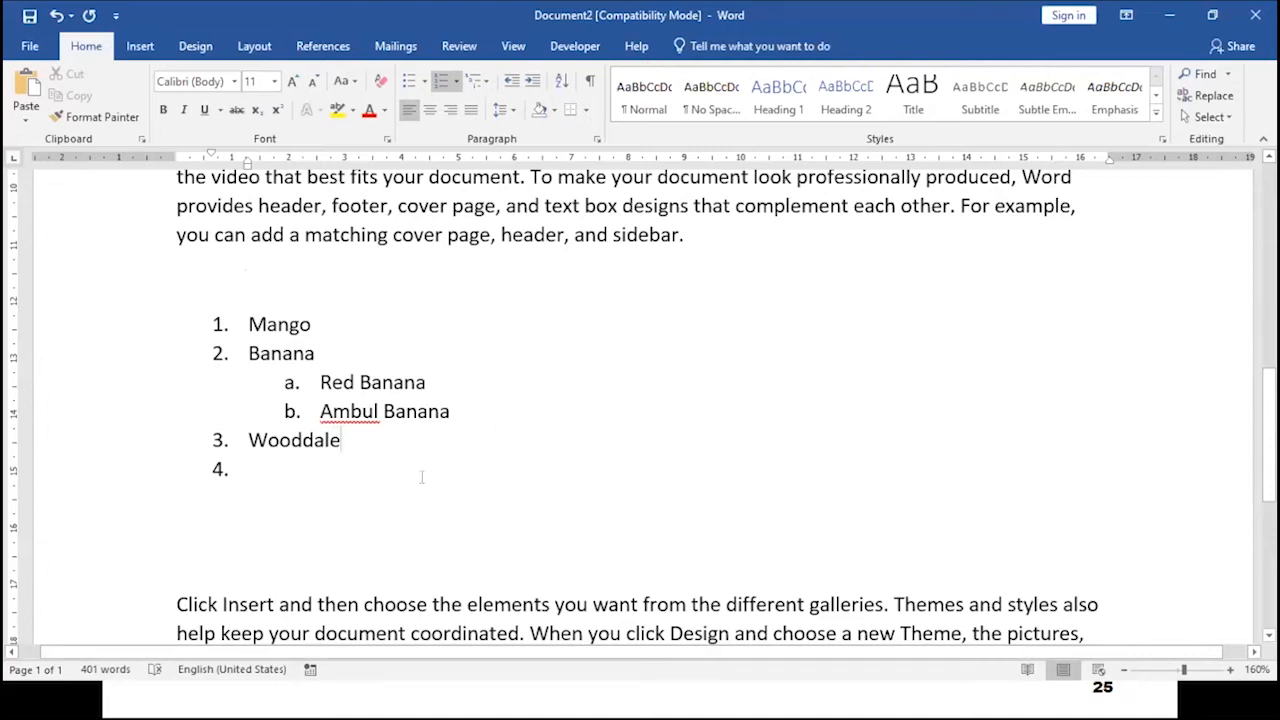
# - Select the entire numbered list and delete it
pyautogui.doubleClick(282, 474)
pyautogui.moveTo(282, 474); pyautogui.dragTo(190, 322)
pyautogui.press('Delete')
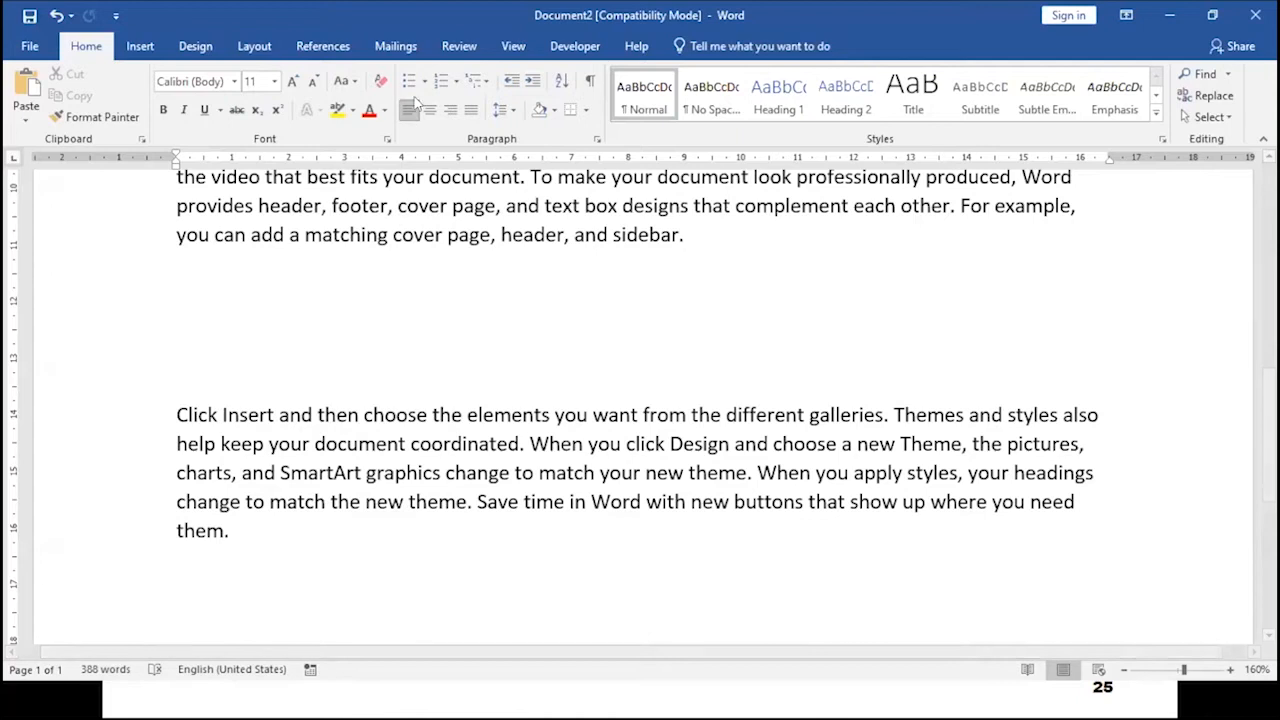
# - Start a bulleted list with items "Hjdfghd" and "Hsdgfash"
pyautogui.click(408, 81)
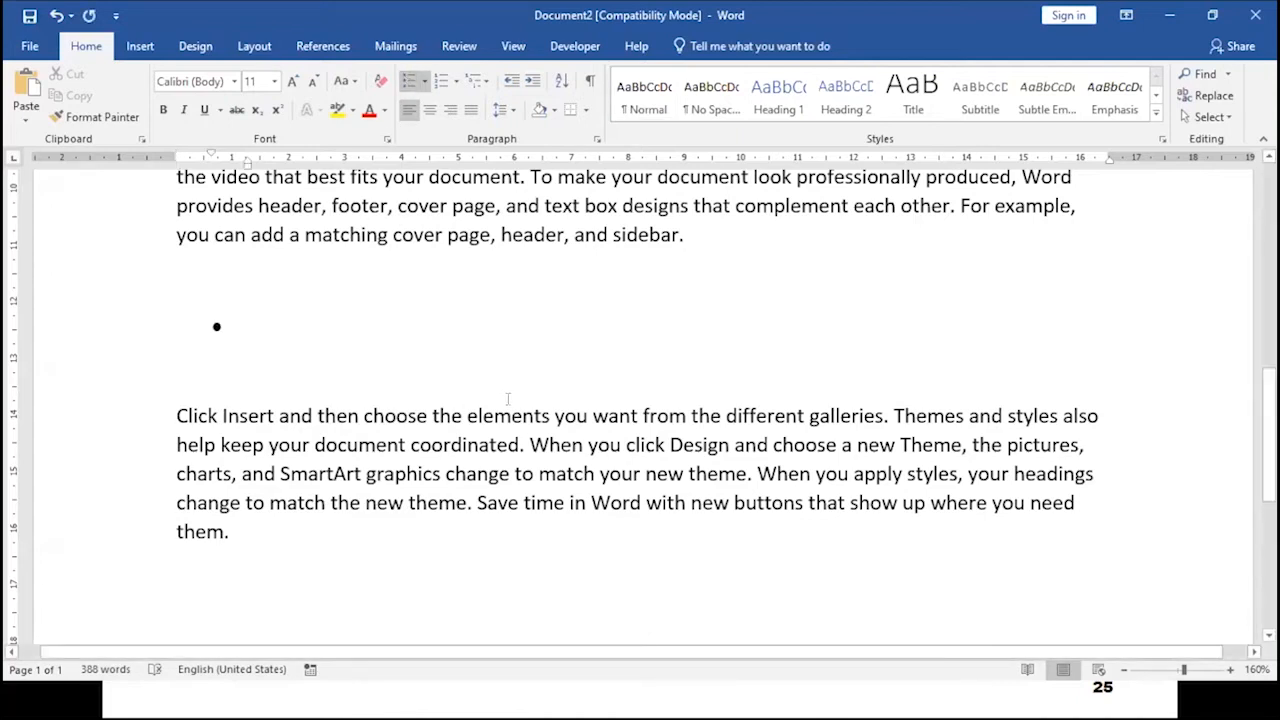
pyautogui.write('hjdfghd')
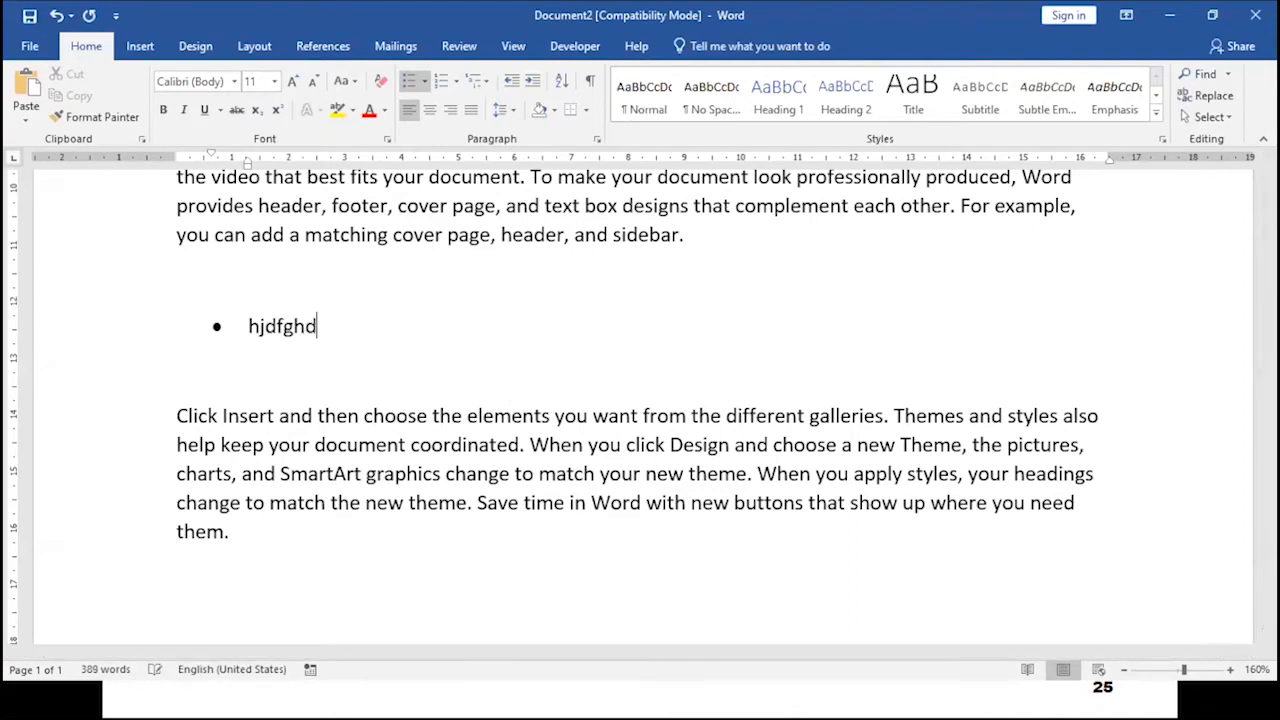
pyautogui.press('Return')
pyautogui.write('hsdgfash')
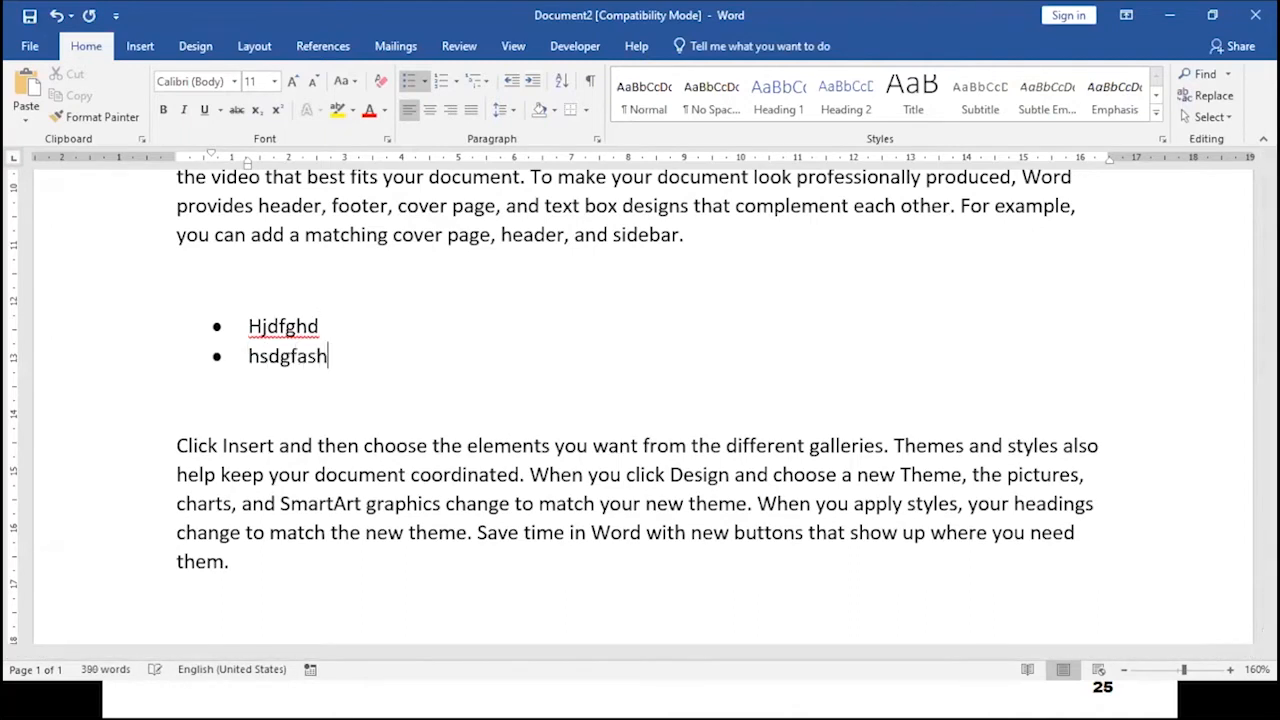
# - Indent a new line and add second-level bullet items "Ndfghbasjdg", "Jghdjg" and "Dfkgd"
pyautogui.press('Return')
pyautogui.press('Tab')
pyautogui.write('ndfghbasjdg')
pyautogui.press('Return')
pyautogui.write('jghdjg')
pyautogui.press('Return')
pyautogui.write('dfkgd')
# - Start another line, promote it back to the top bullet level, and enter "jbdfhg"
pyautogui.press('Return')
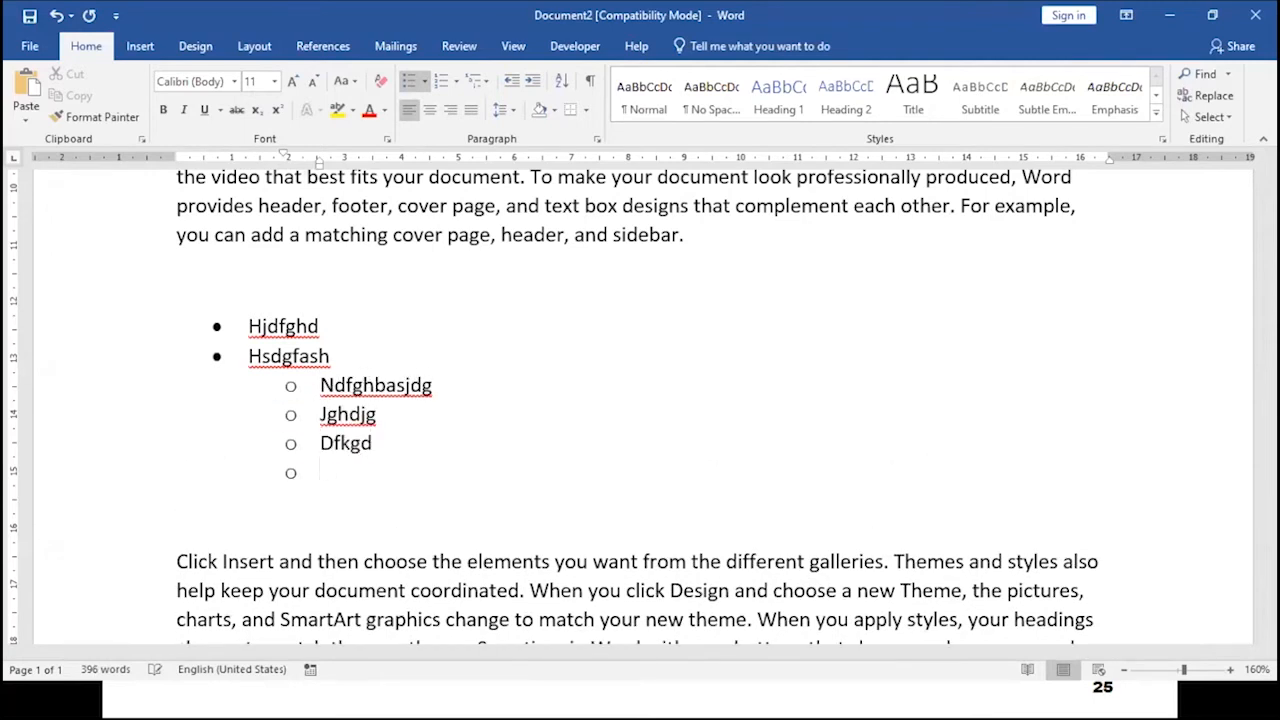
pyautogui.hotkey('shift', 'Tab')
pyautogui.write('jbdfhg')
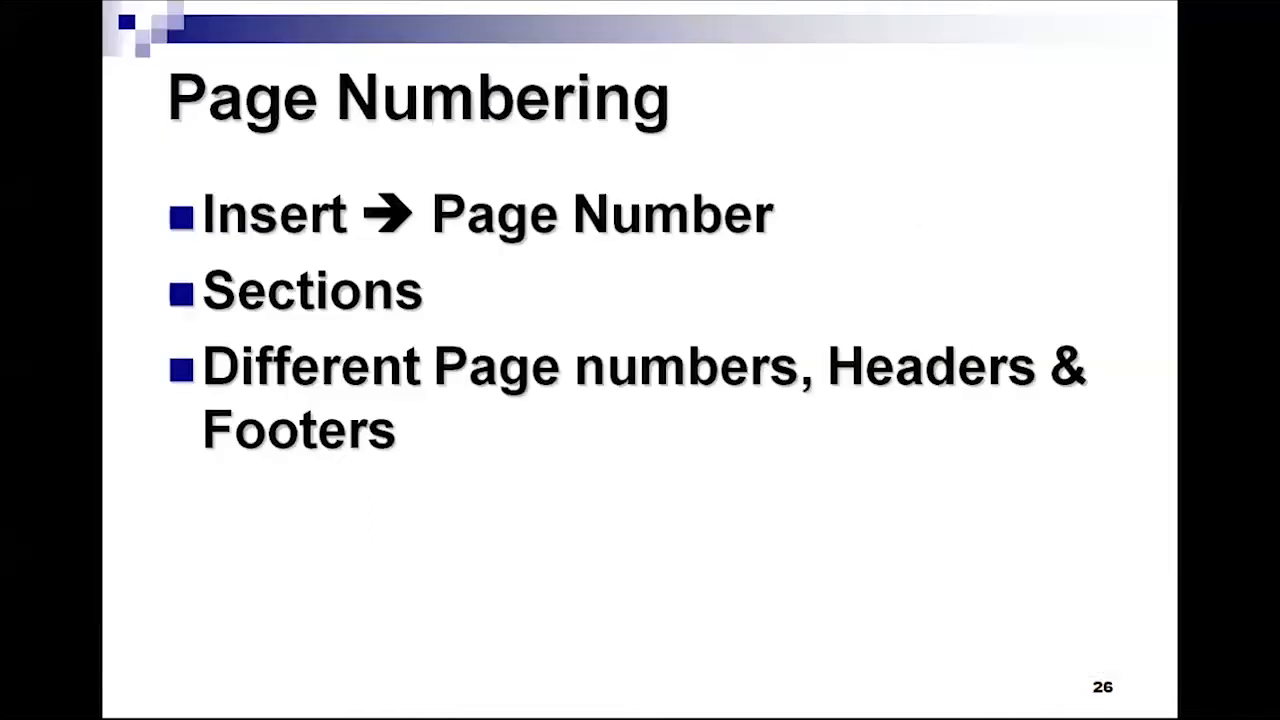
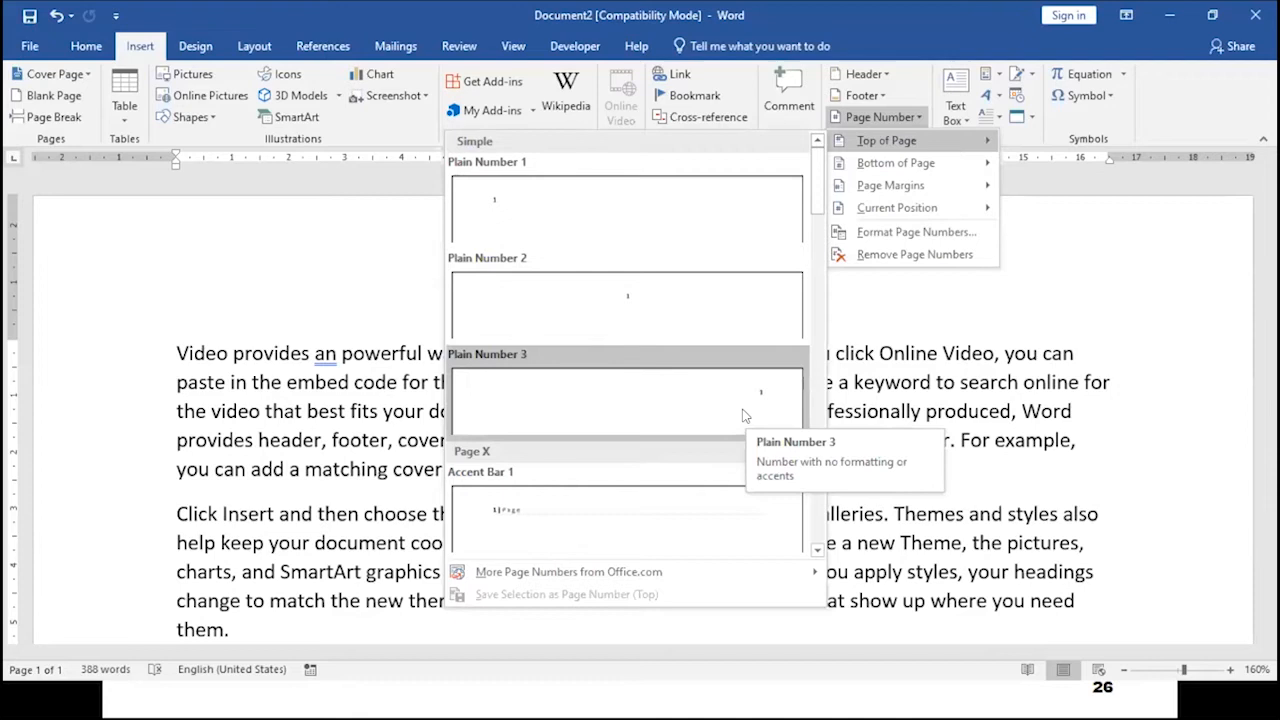
# - Insert a Plain Number 1 page number at the top of the page and close header editing
pyautogui.scroll(-6, 734, 418)
pyautogui.scroll(3, 734, 418)
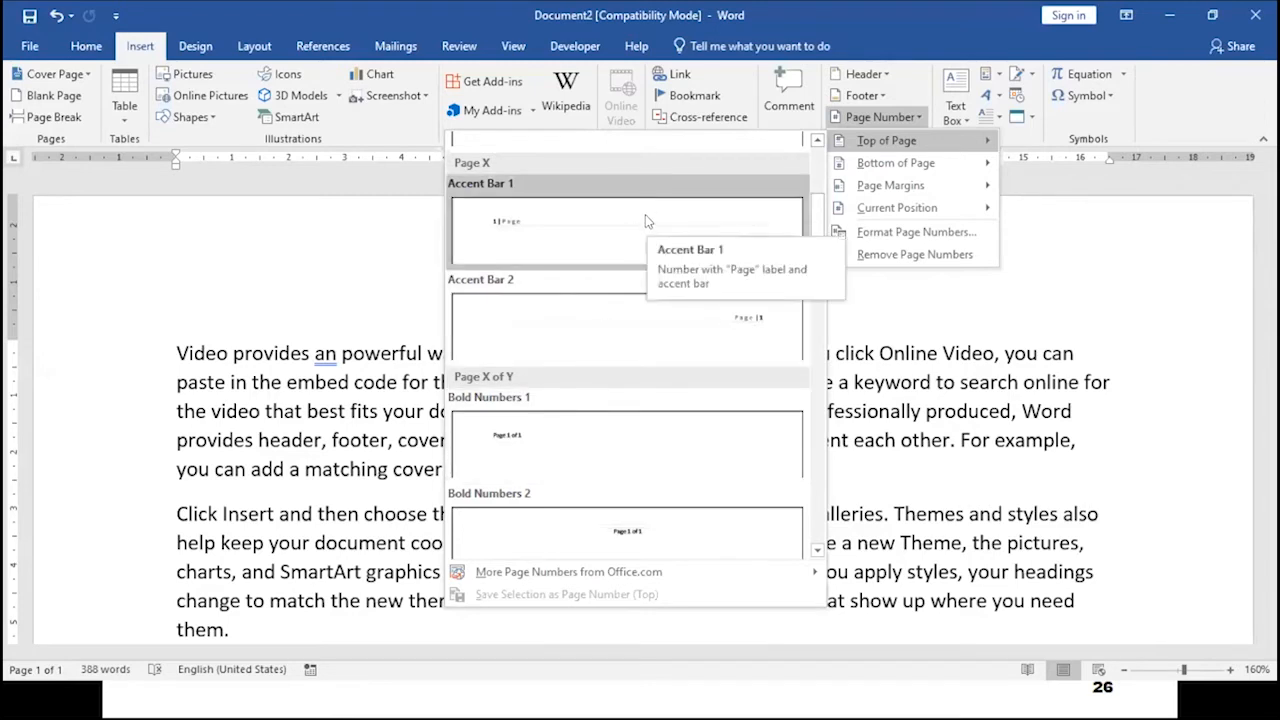
pyautogui.scroll(3, 645, 216)
pyautogui.click(525, 210)
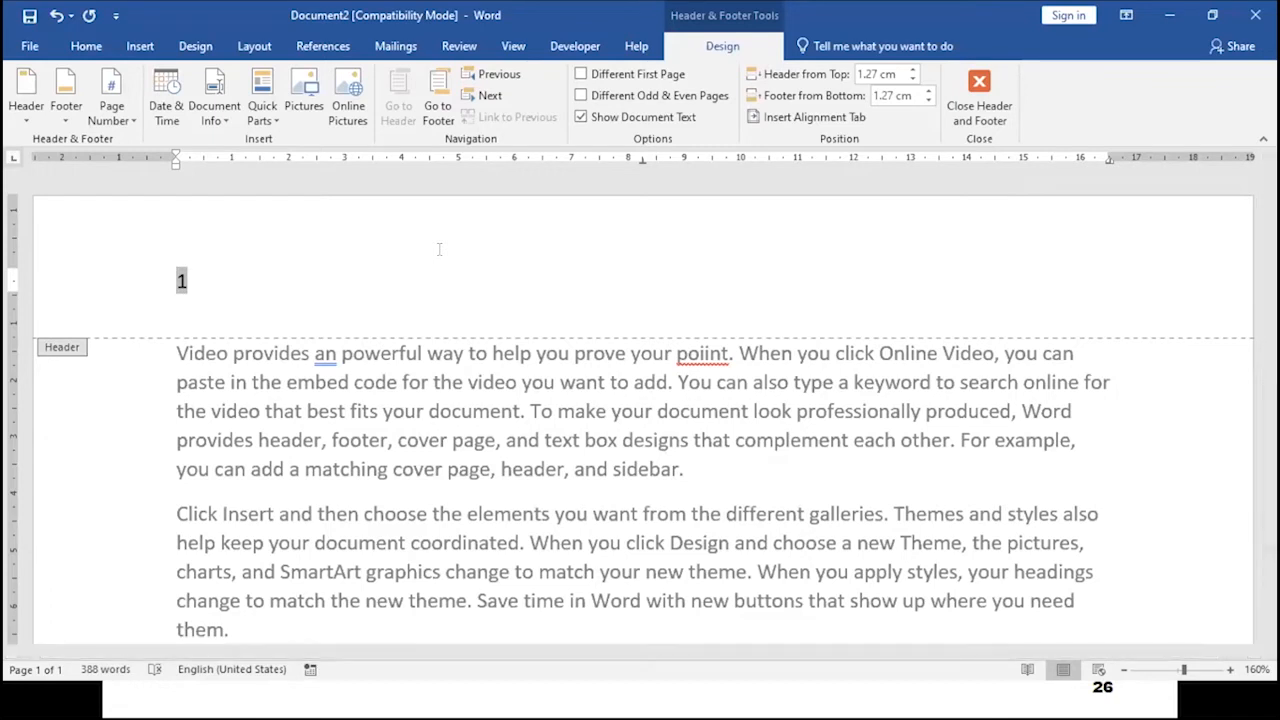
pyautogui.click(194, 278)
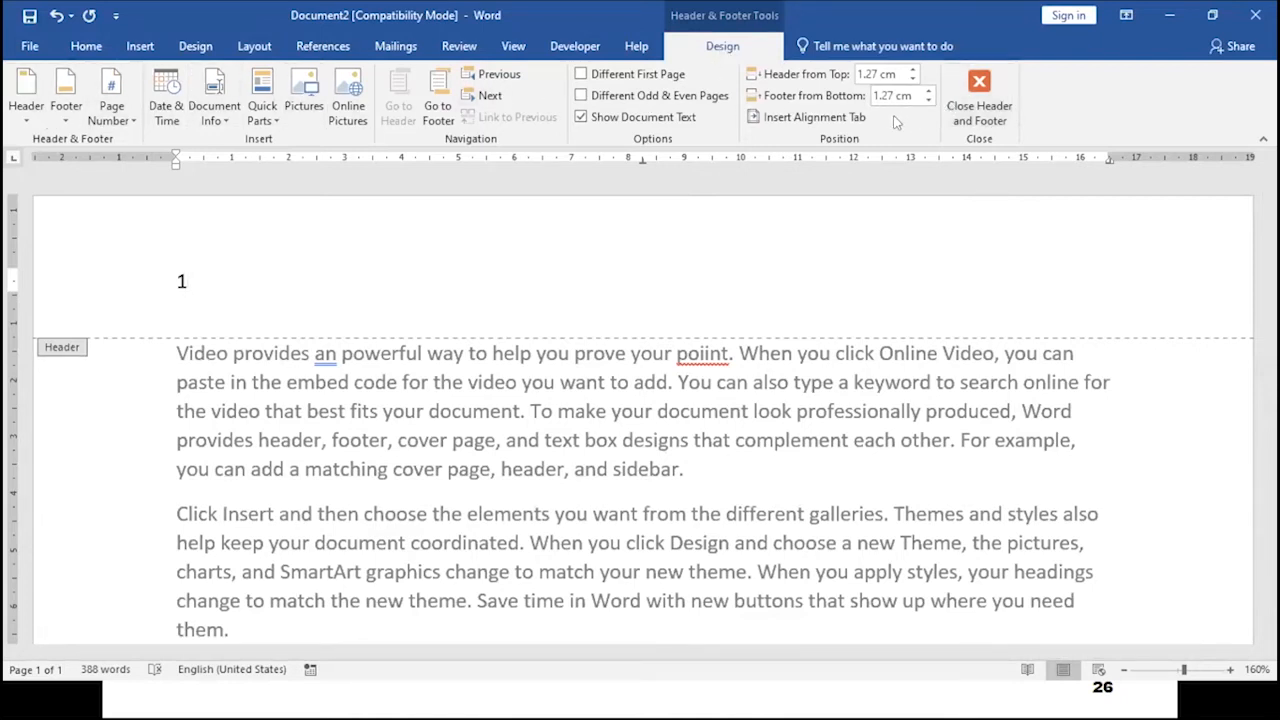
pyautogui.click(980, 88)
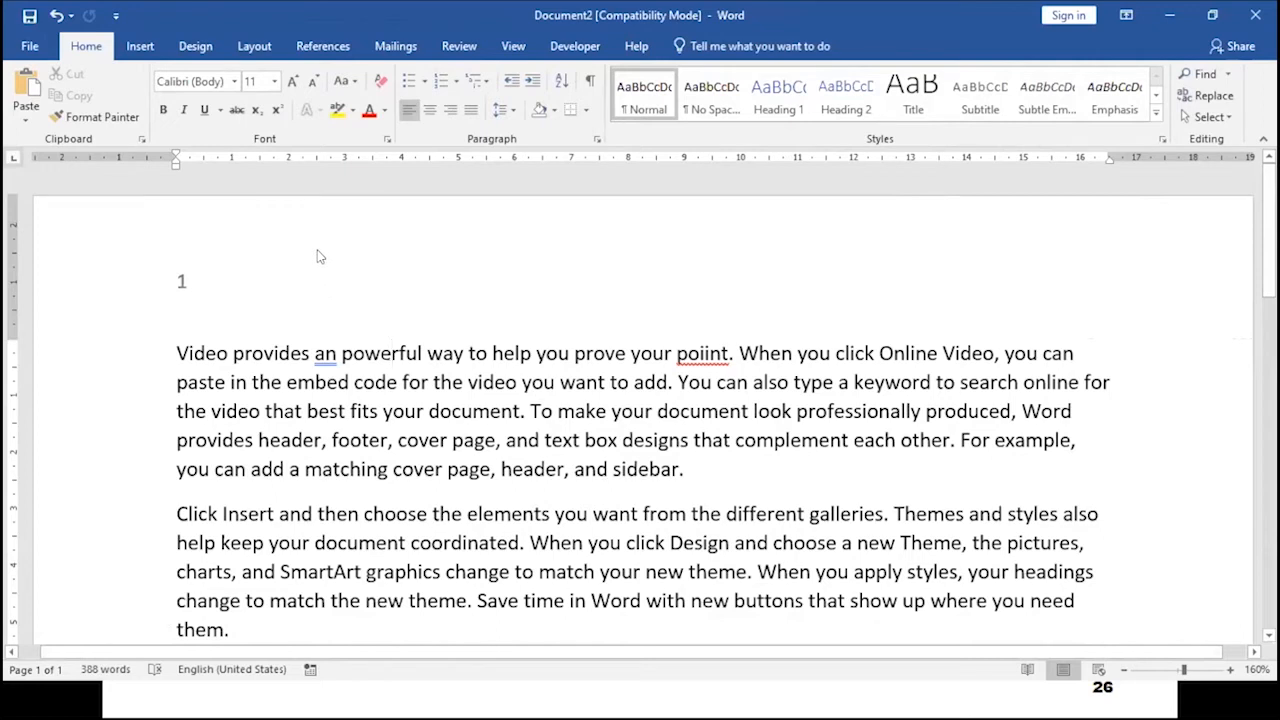
pyautogui.click(440, 440)
pyautogui.tripleClick(467, 462)
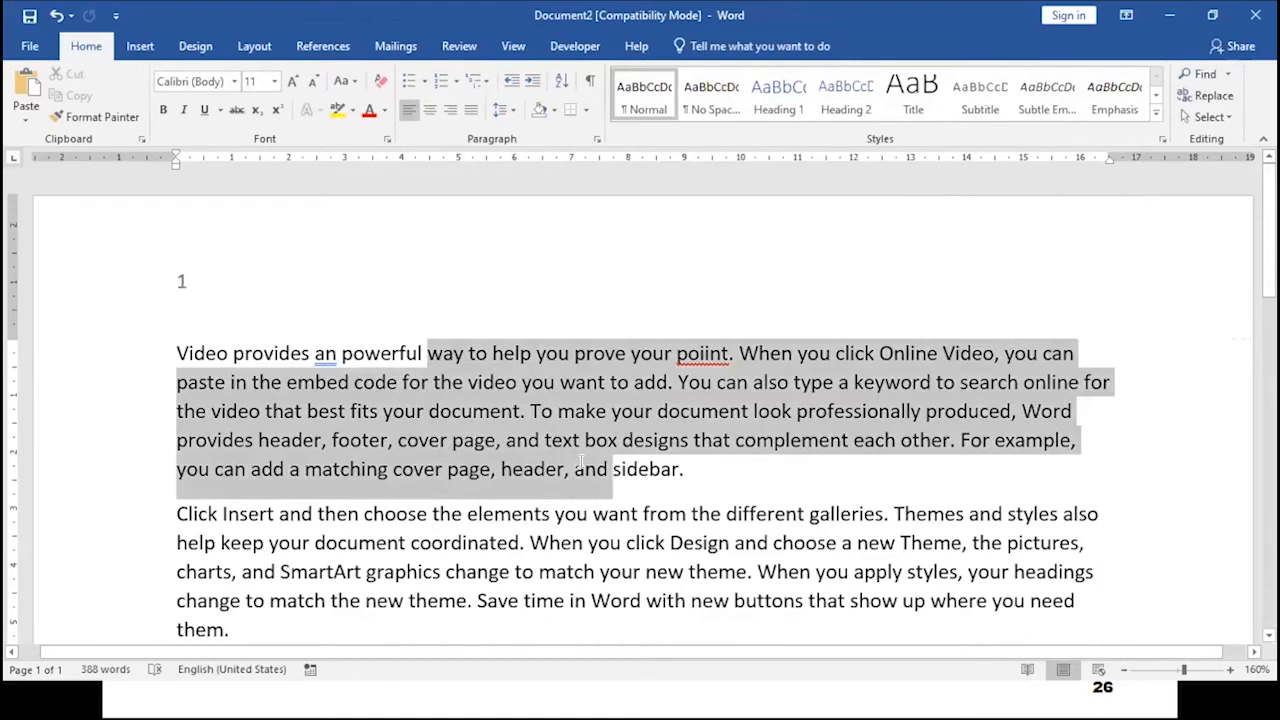
pyautogui.click(720, 482)
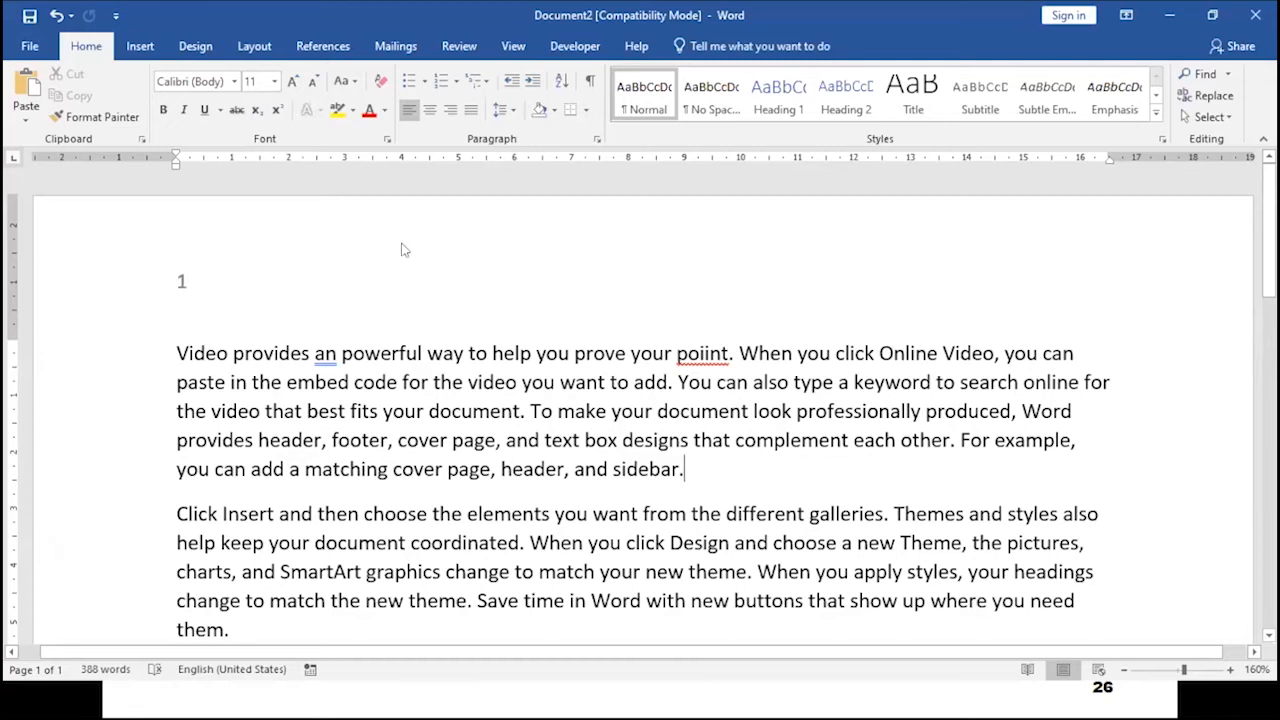
# - Open the header area and return to the document body, twice
pyautogui.doubleClick(488, 262)
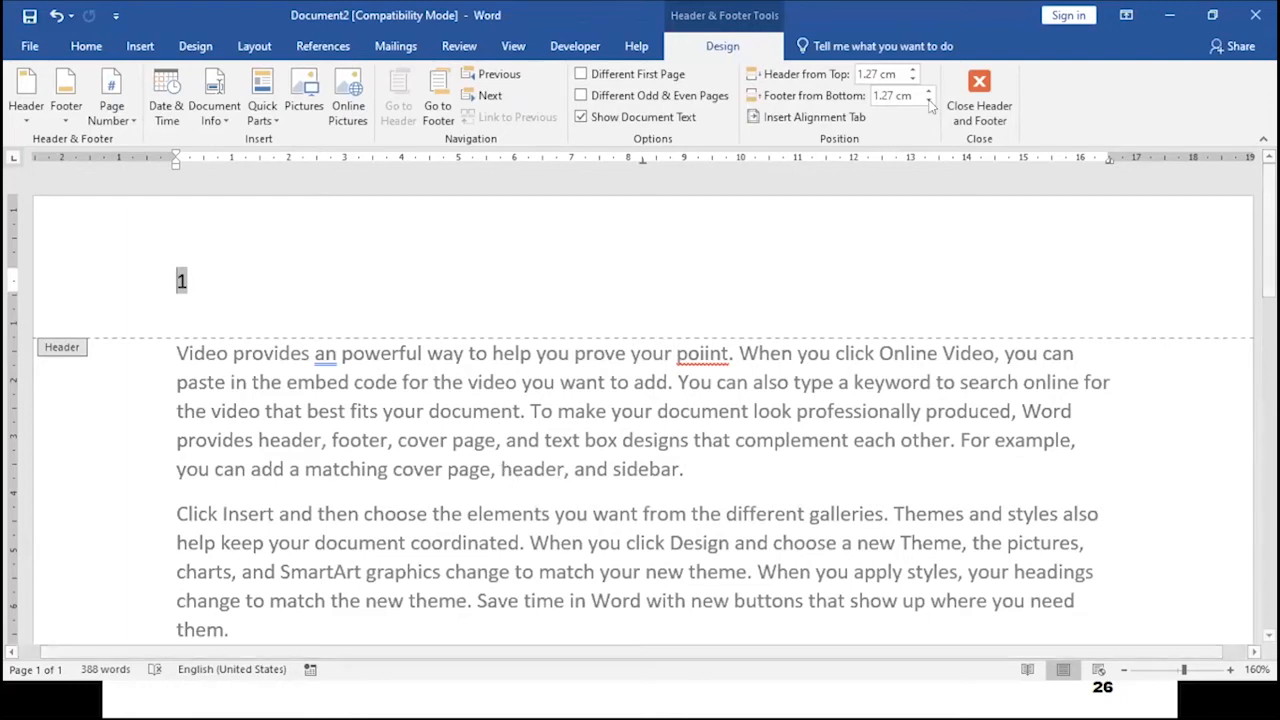
pyautogui.click(979, 100)
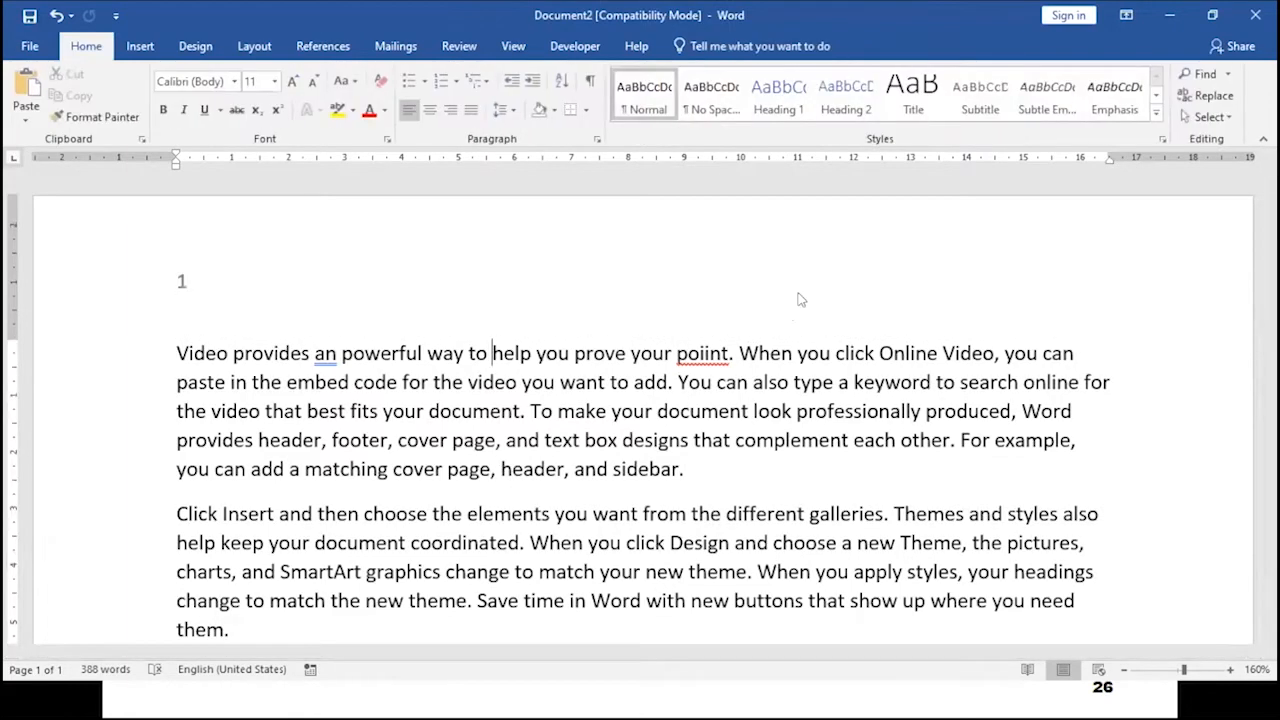
pyautogui.doubleClick(618, 256)
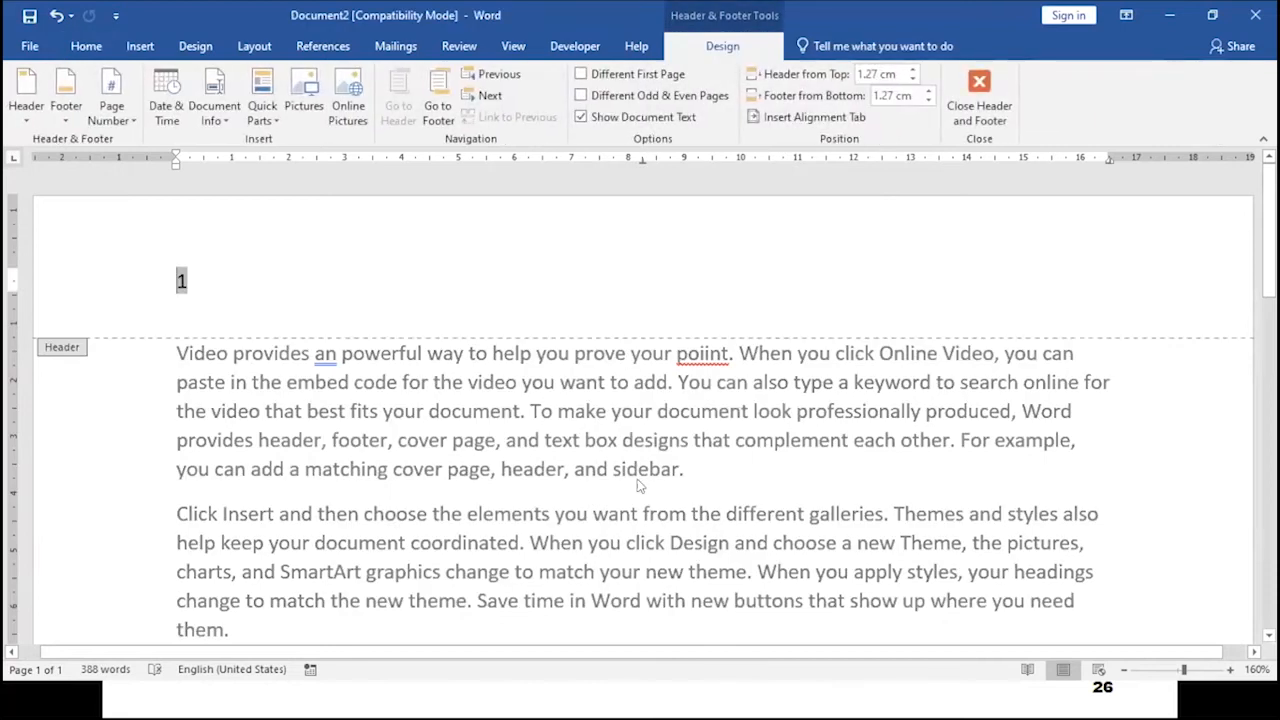
pyautogui.doubleClick(645, 516)
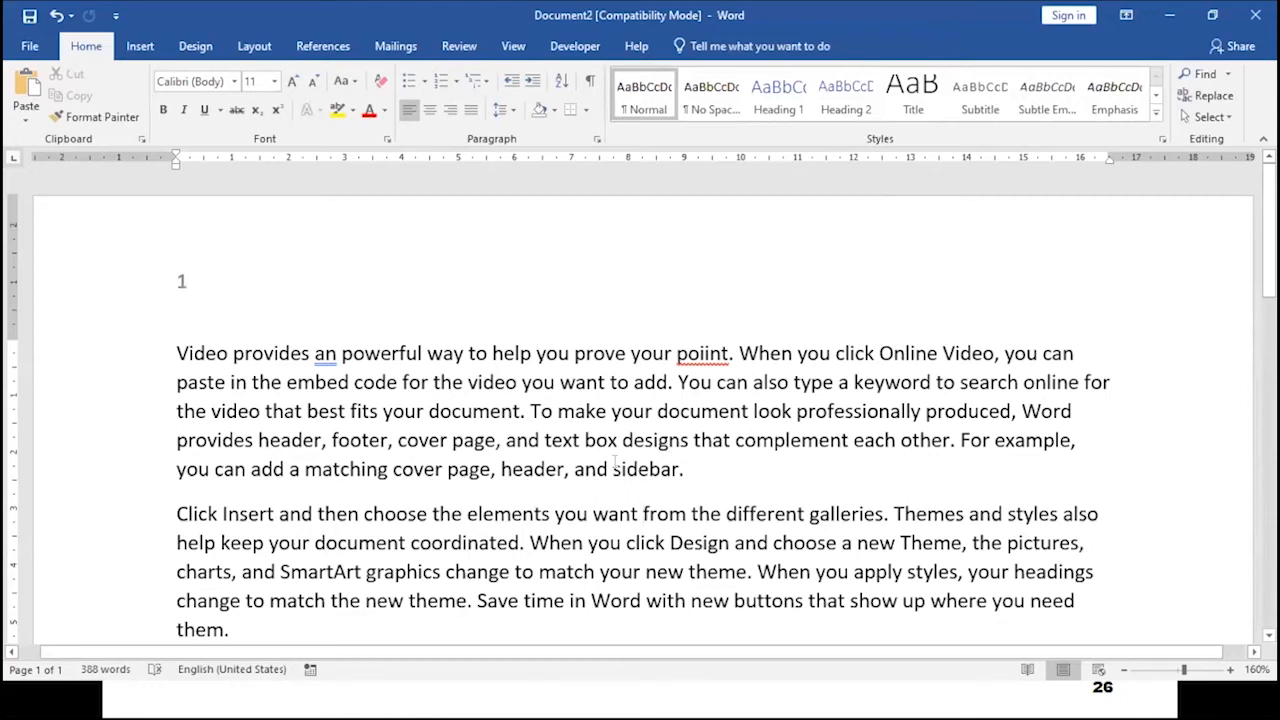
pyautogui.click(631, 353)
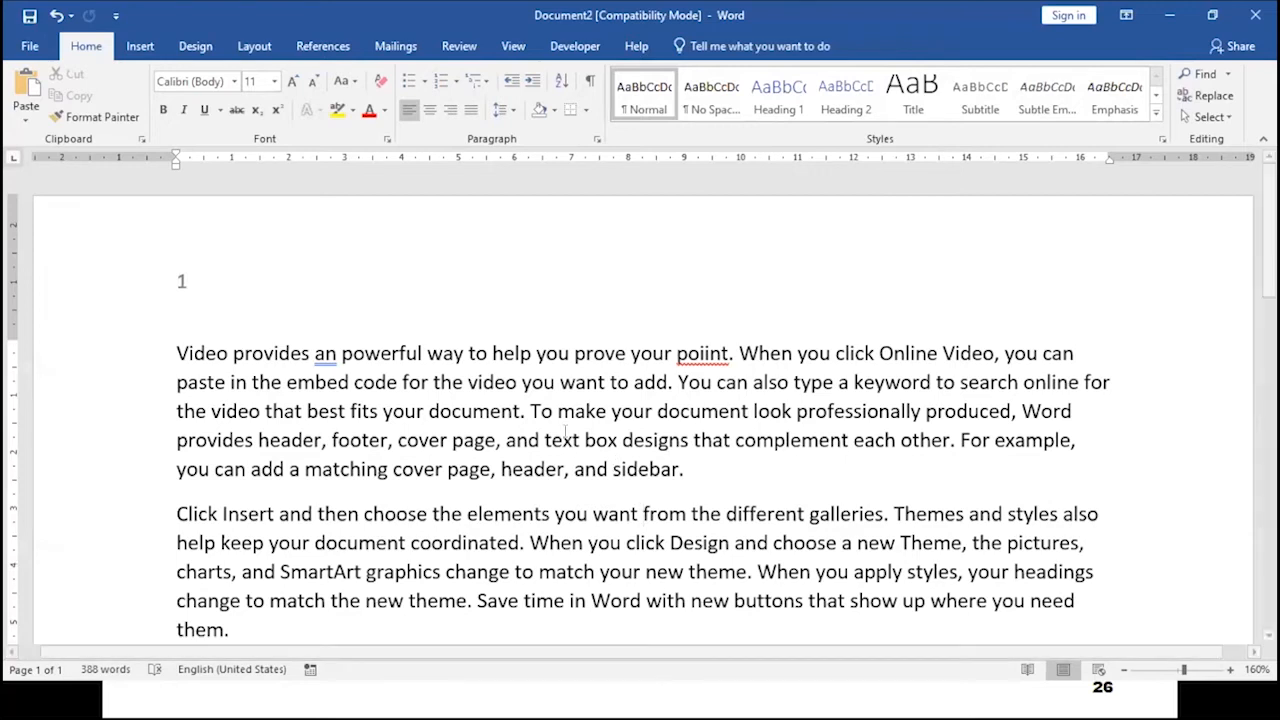
# - Open the footer area, enter "Footer area" as its text, and return to the document body
pyautogui.doubleClick(627, 261)
pyautogui.scroll(-4, 652, 377)
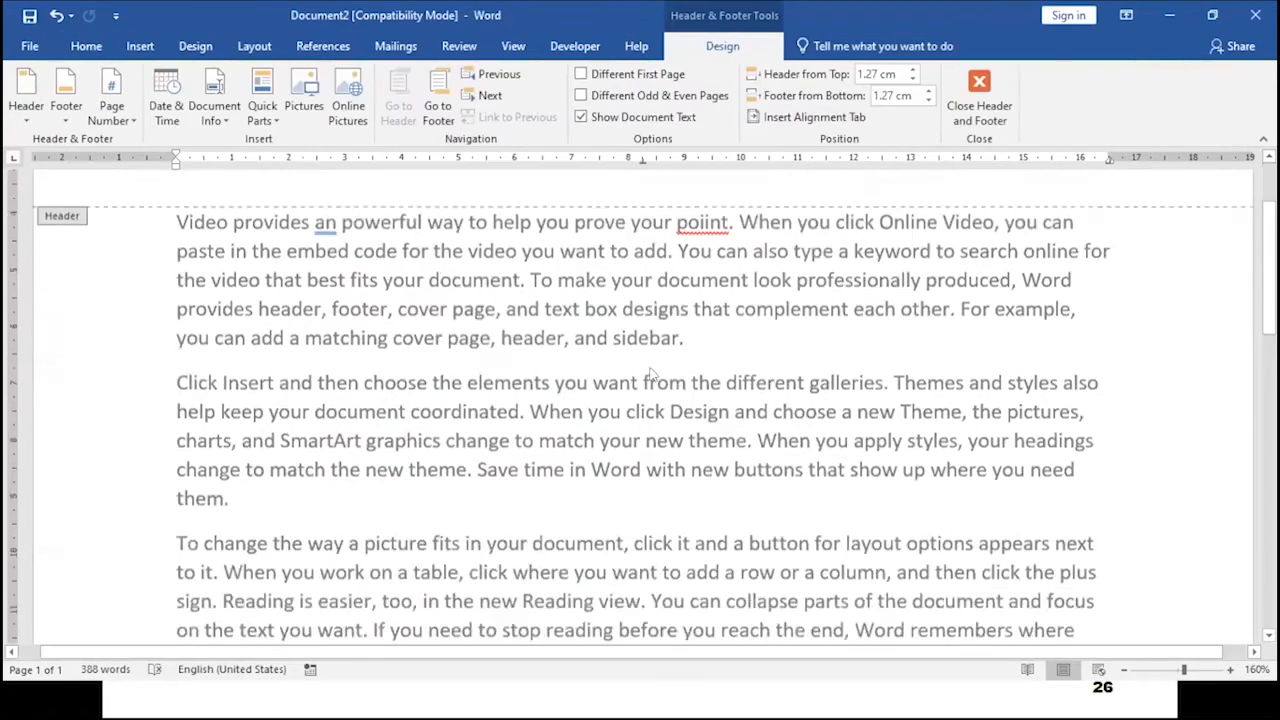
pyautogui.scroll(-4, 652, 377)
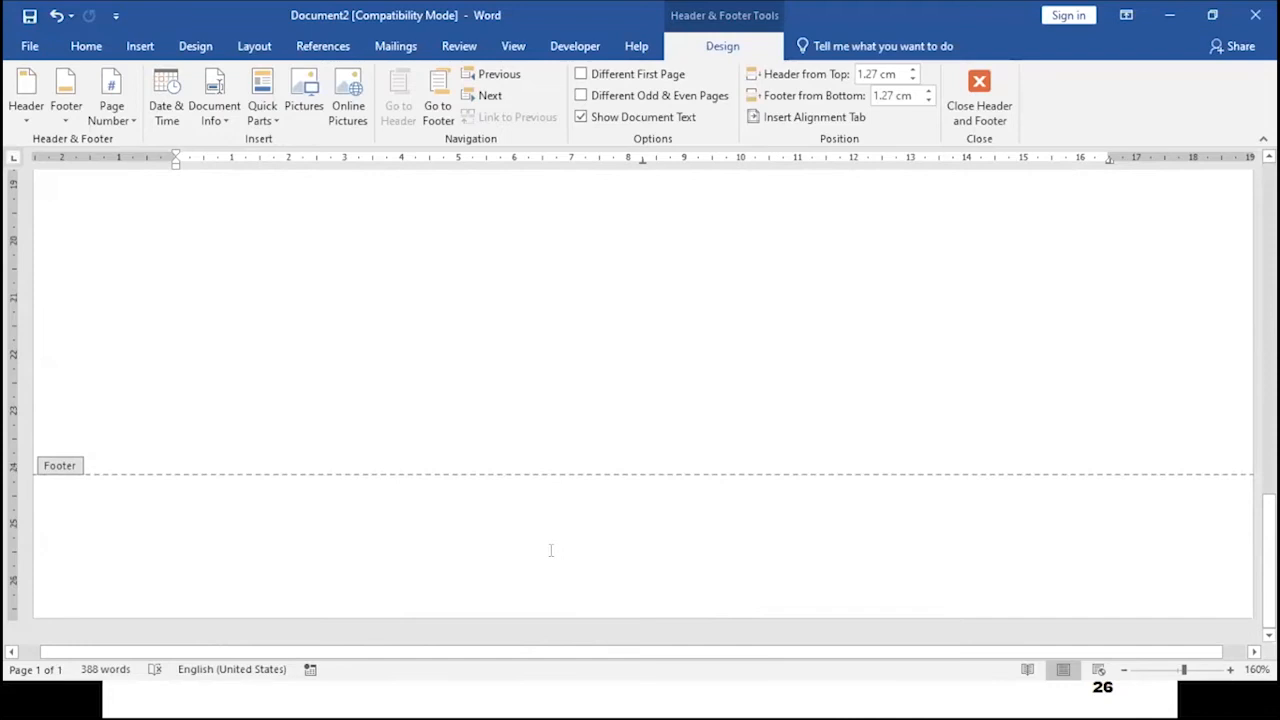
pyautogui.click(568, 520)
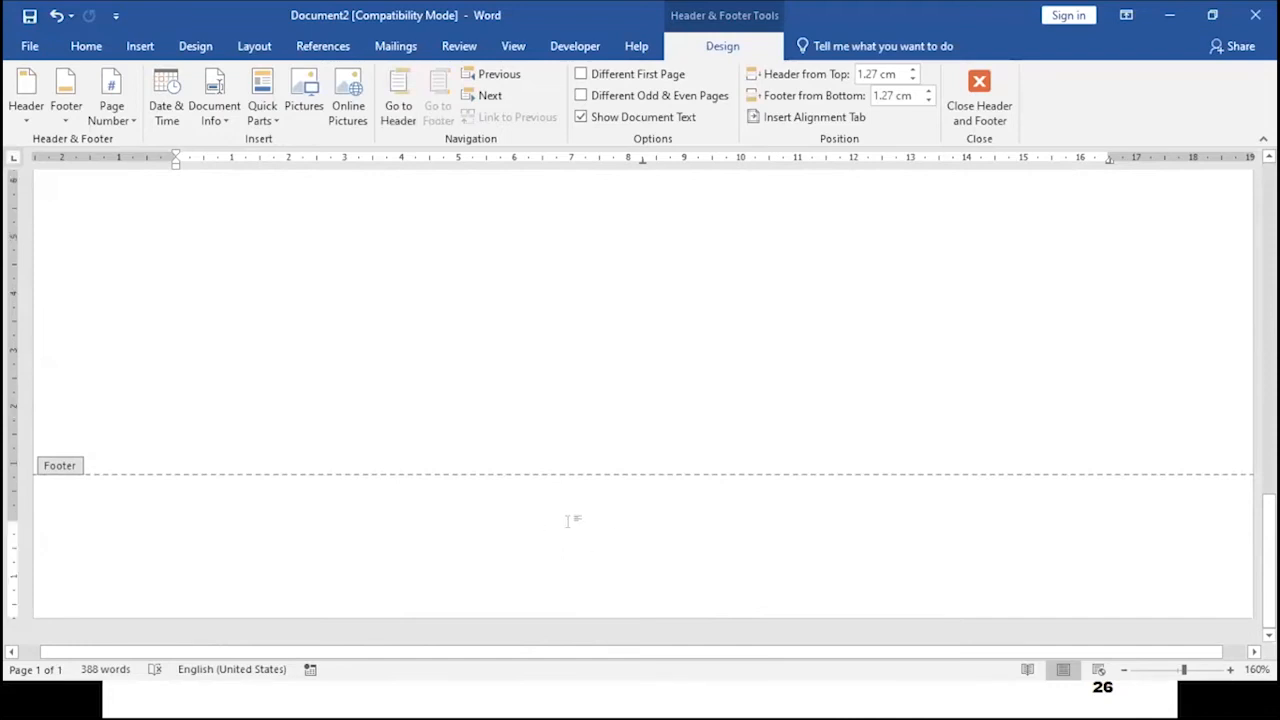
pyautogui.write('footer ar')
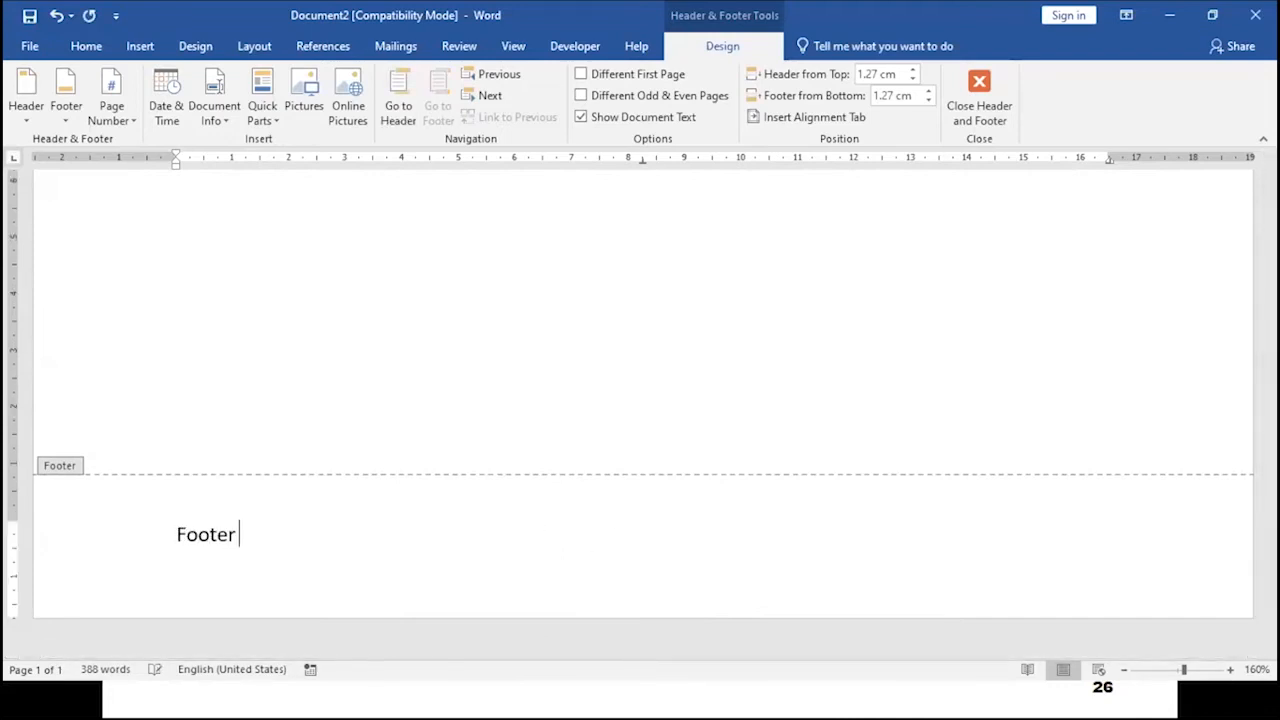
pyautogui.write('ea')
pyautogui.doubleClick(889, 281)
pyautogui.scroll(10, 889, 281)
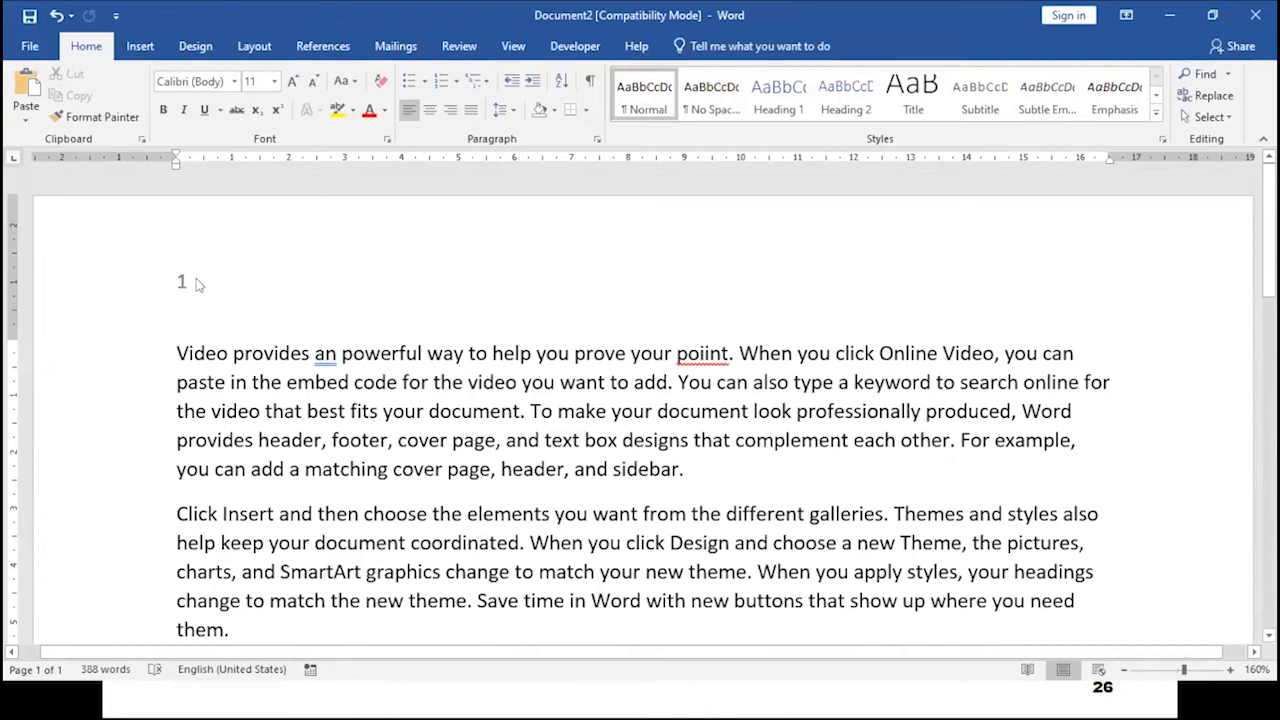
pyautogui.scroll(-15, 197, 285)
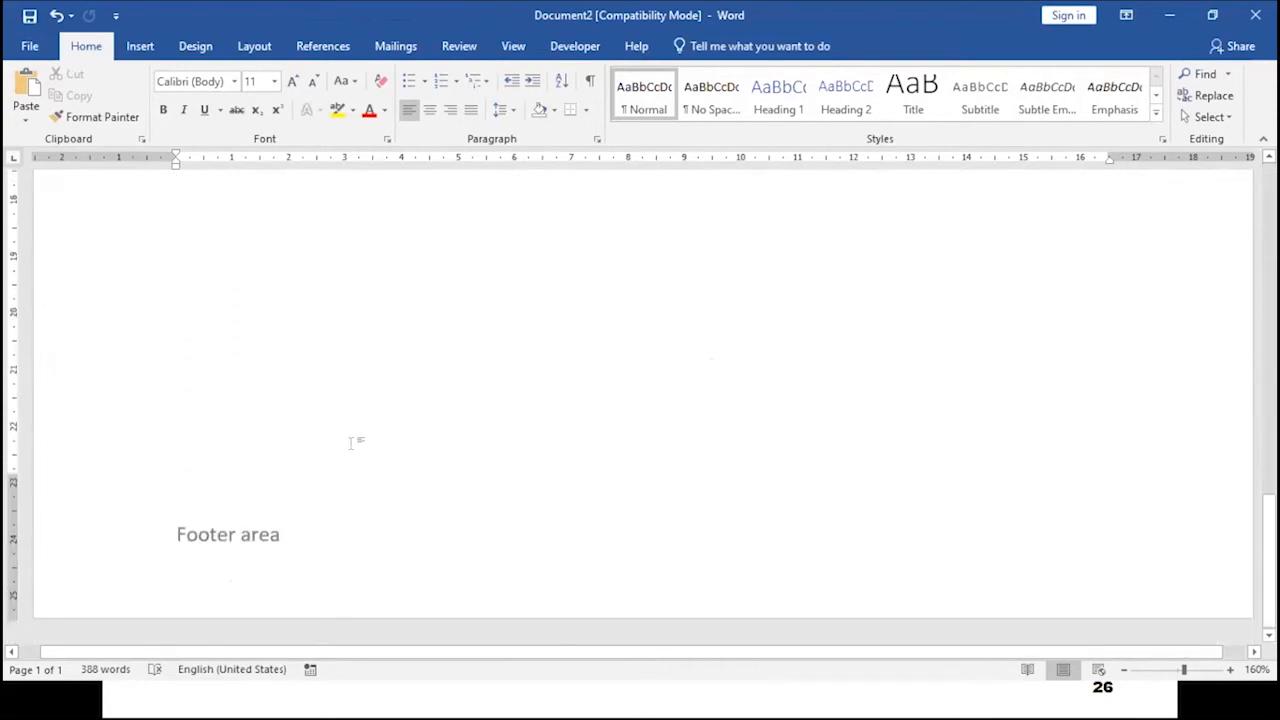
# - Edit the footer text to read "This is footer text" and close the footer
pyautogui.doubleClick(278, 538)
pyautogui.moveTo(241, 535); pyautogui.dragTo(292, 535)
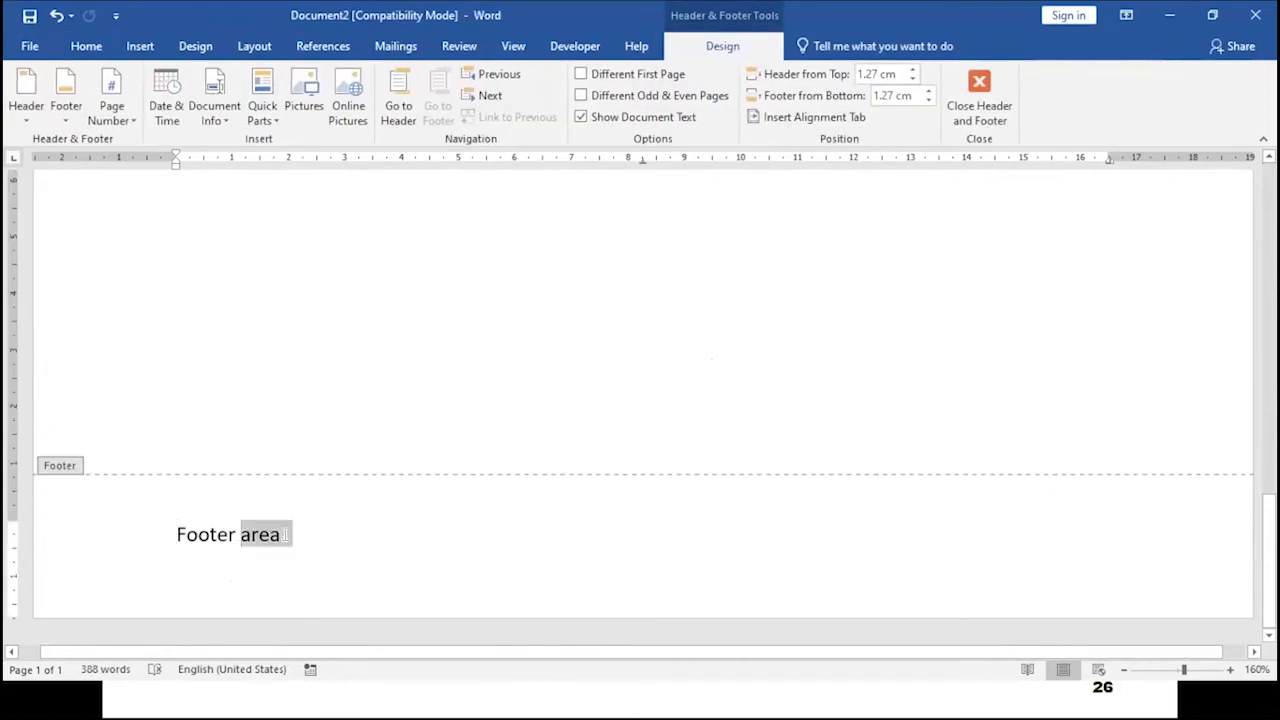
pyautogui.click(178, 535)
pyautogui.write('This is')
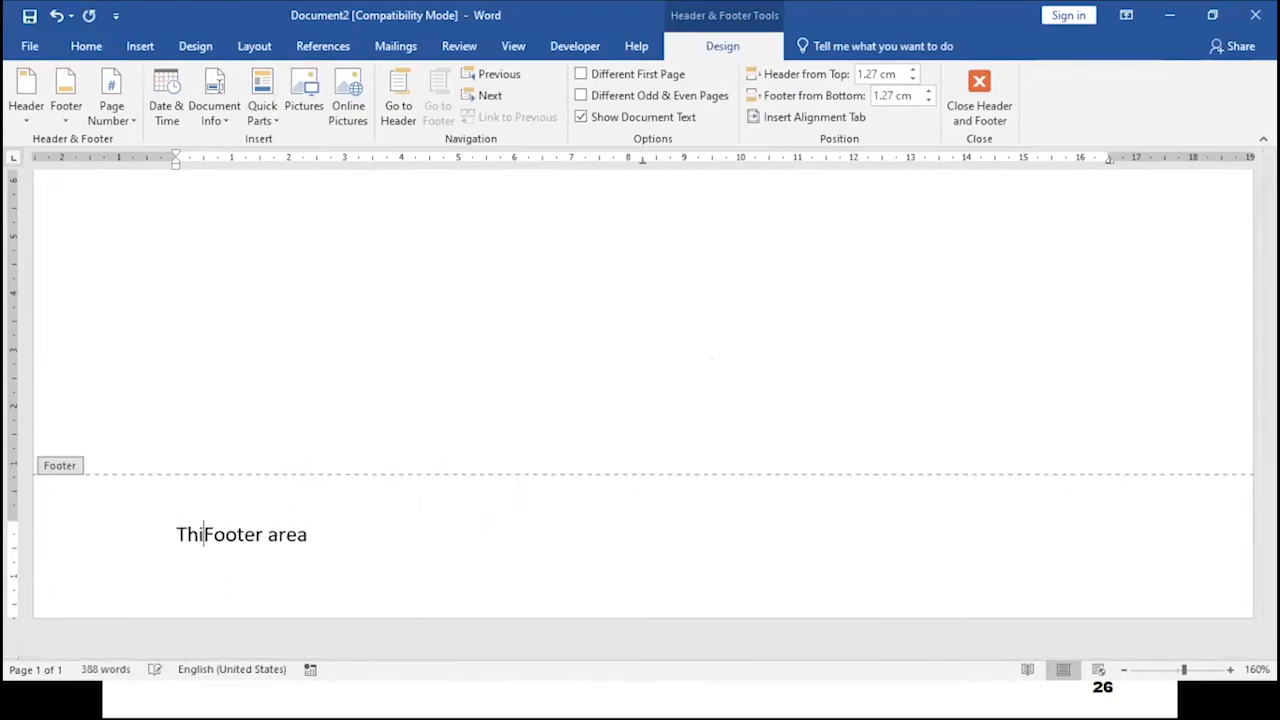
pyautogui.press('Delete')
pyautogui.write('f')
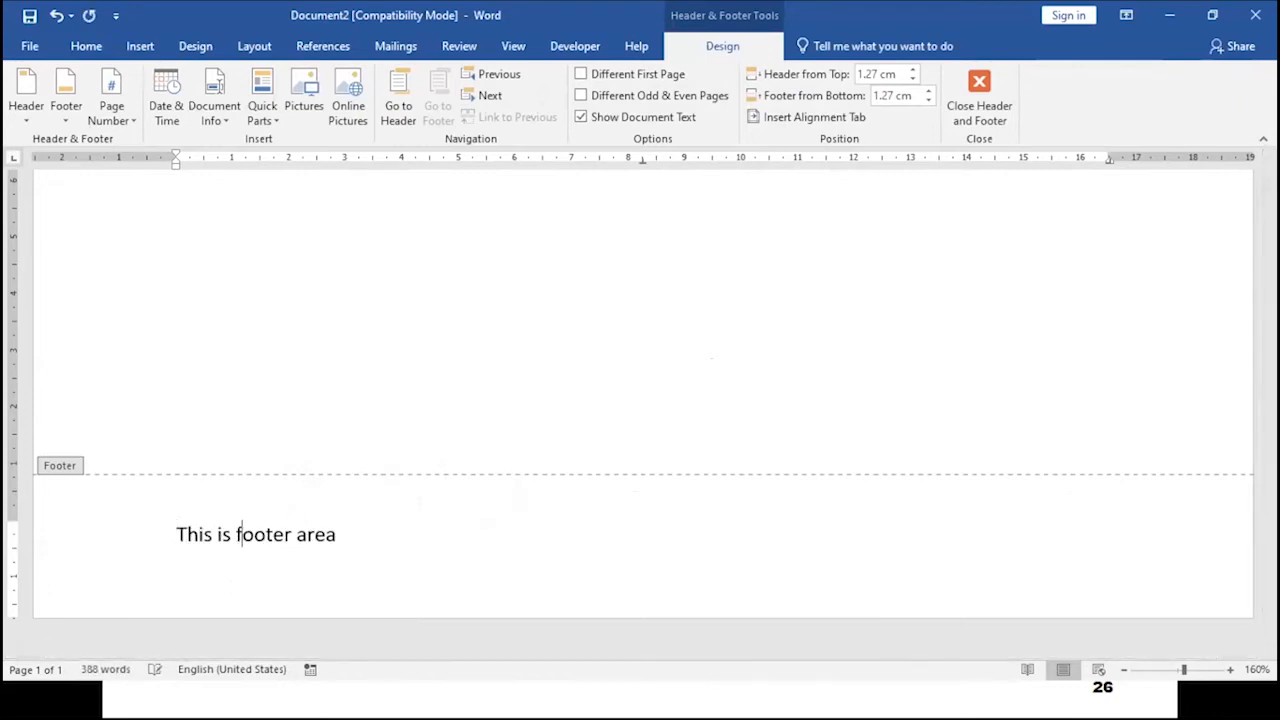
pyautogui.press('Right')
pyautogui.press('Right')
pyautogui.press('Right')
pyautogui.press('Right')
pyautogui.press('Right')
pyautogui.press('Delete')
pyautogui.press('Delete')
pyautogui.press('Delete')
pyautogui.press('Delete')
pyautogui.write('text')
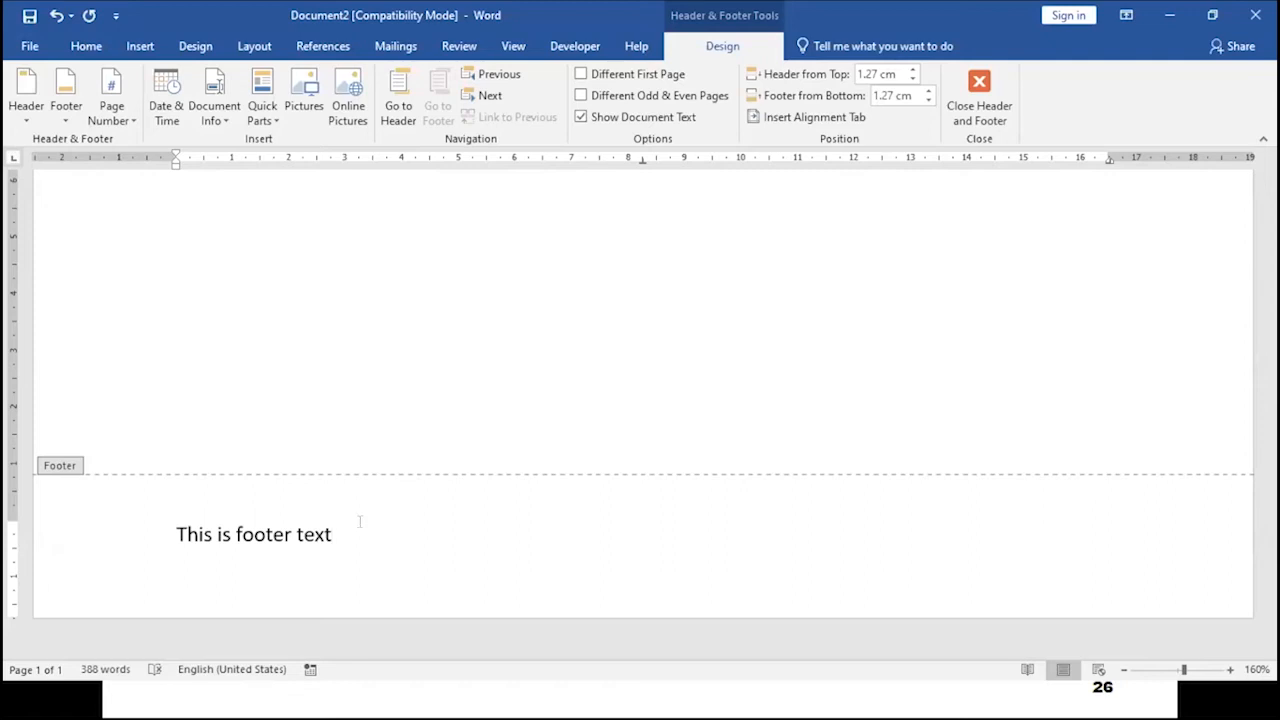
pyautogui.doubleClick(517, 268)
# - Insert a page break after the last paragraph to start a second page
pyautogui.scroll(-4, 535, 460)
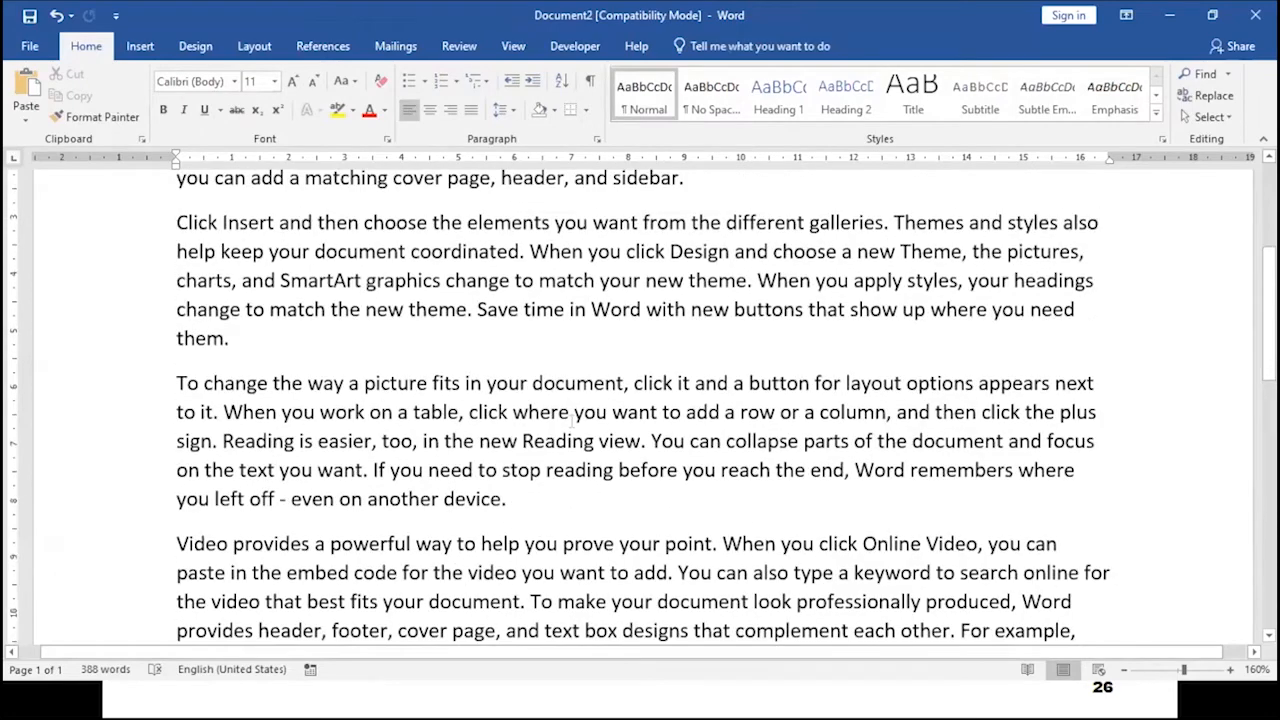
pyautogui.scroll(3, 568, 423)
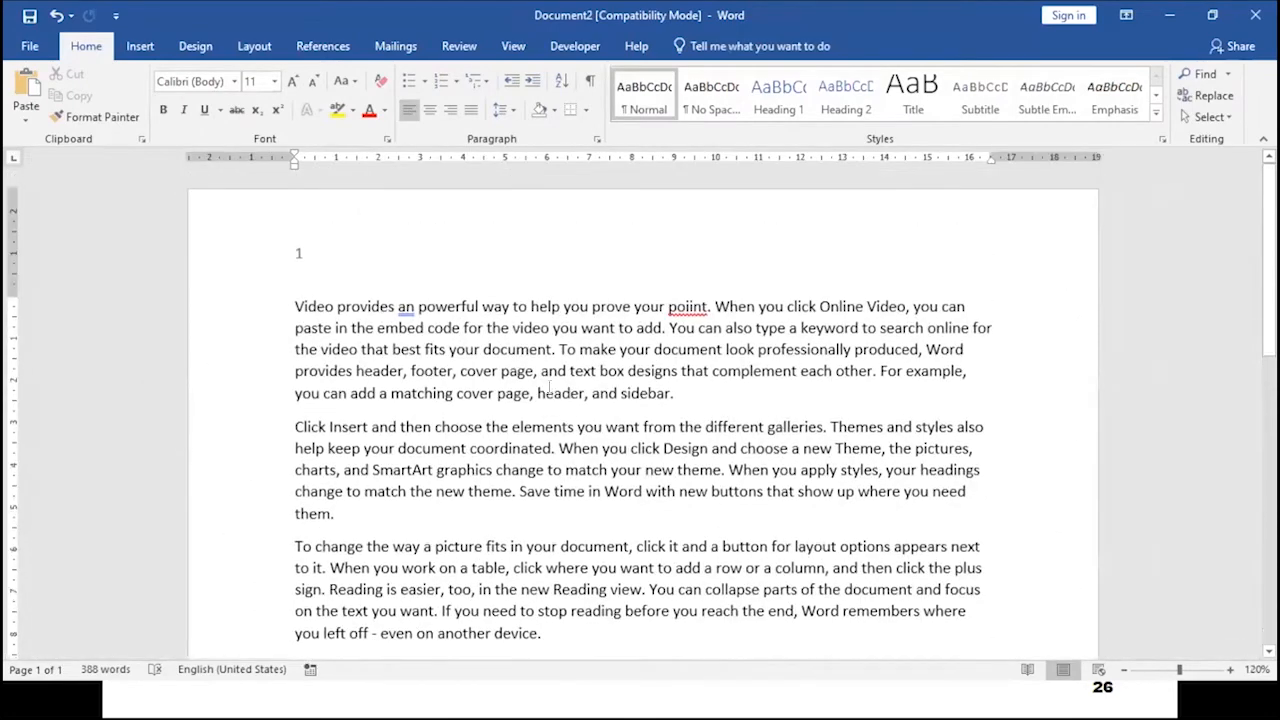
pyautogui.scroll(-6, 391, 389)
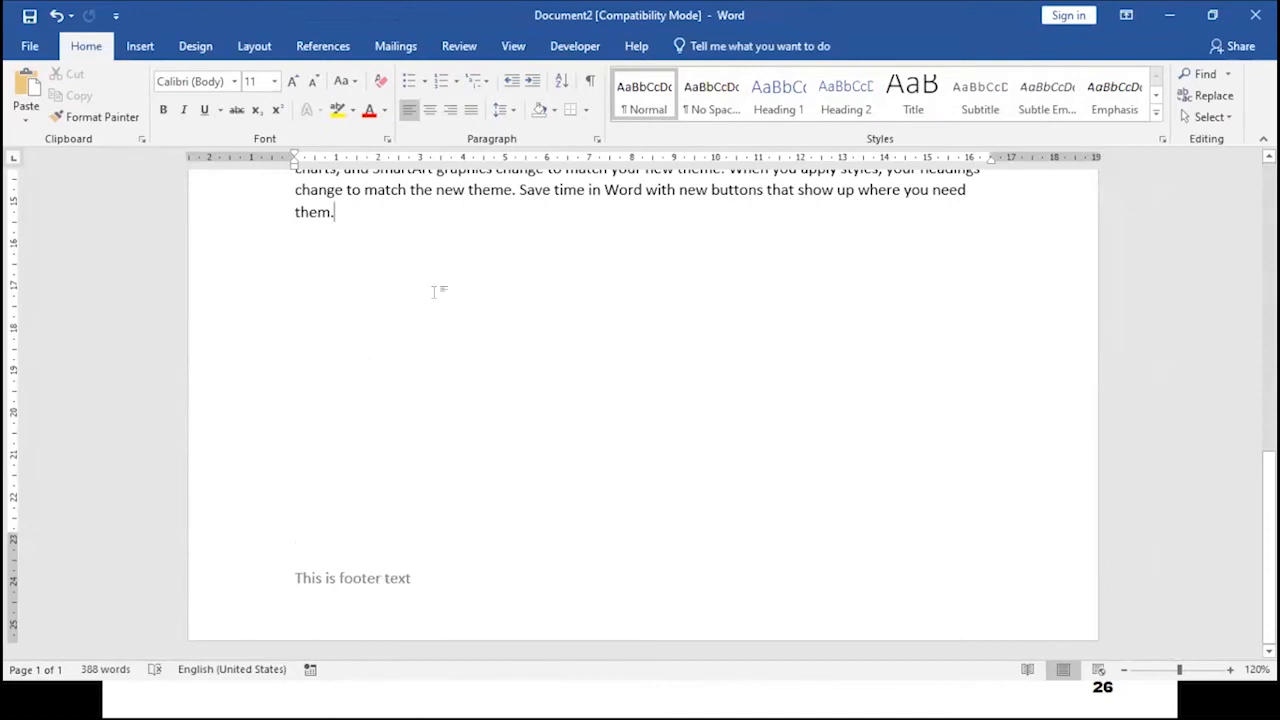
pyautogui.press('Return')
pyautogui.press('Return')
pyautogui.hotkey('ctrl', 'Return')
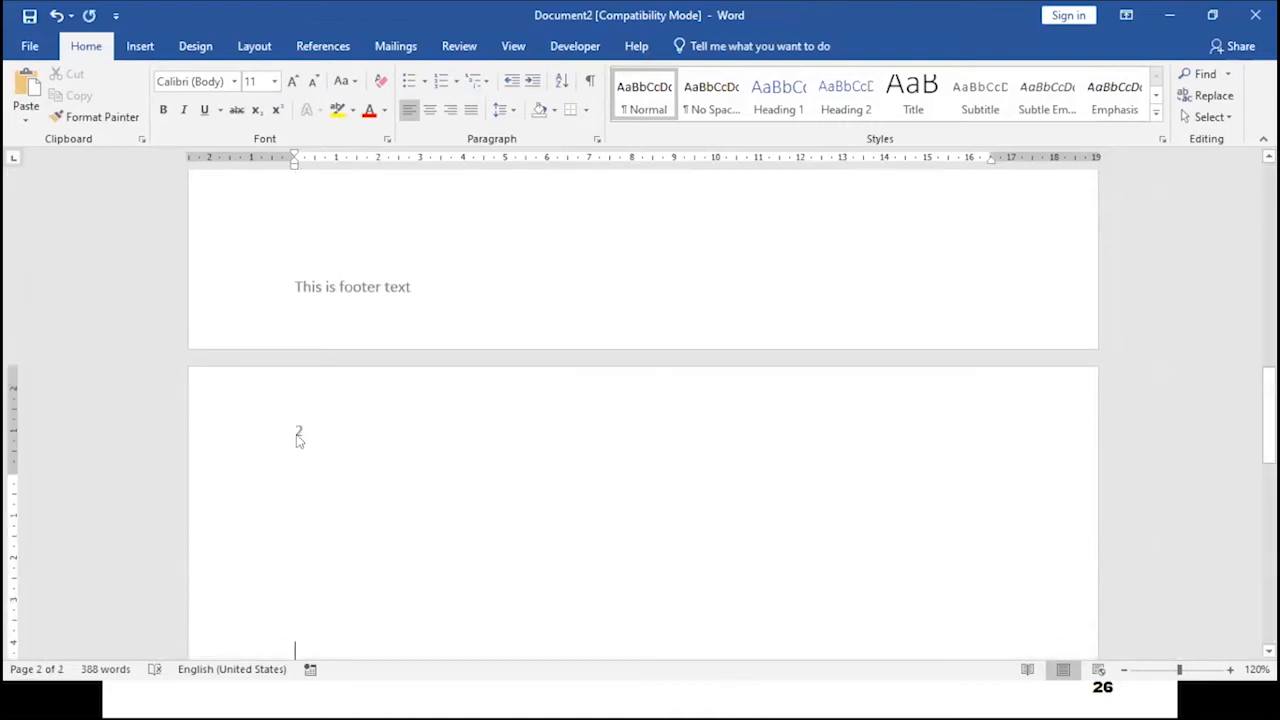
# - Scroll through the second page to examine its page number and footer
pyautogui.scroll(-6, 300, 431)
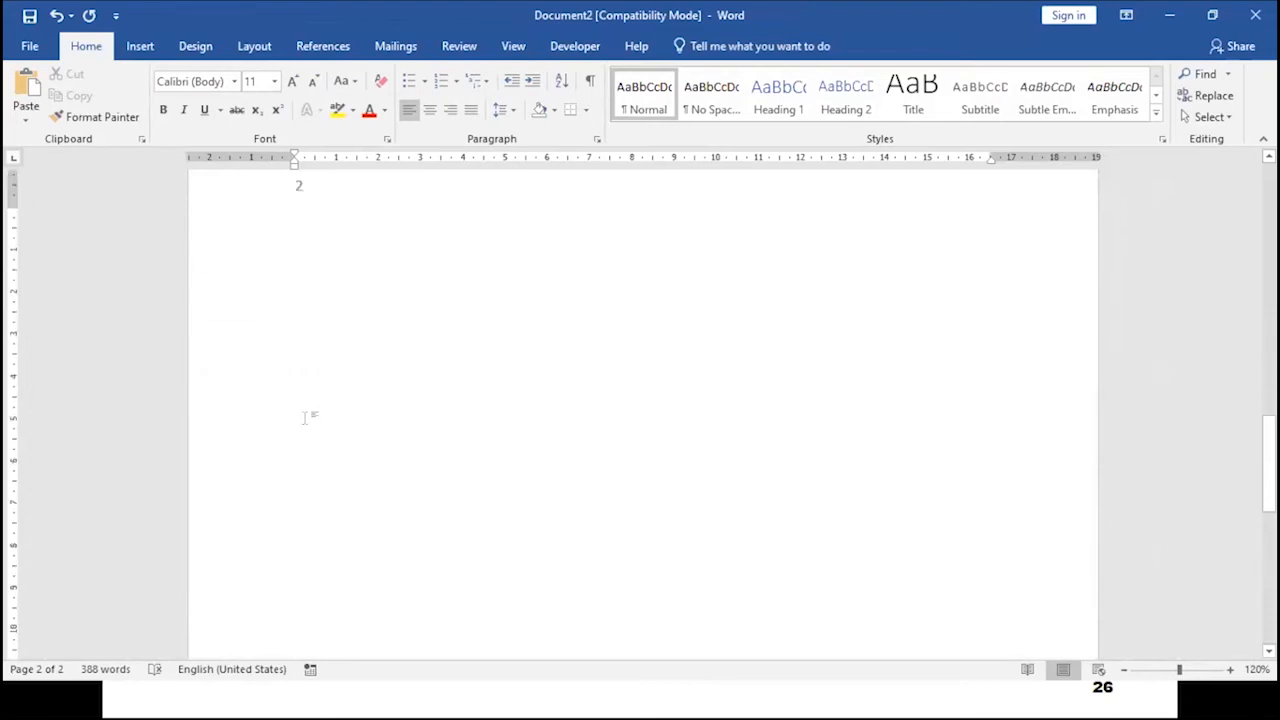
pyautogui.scroll(-2, 323, 413)
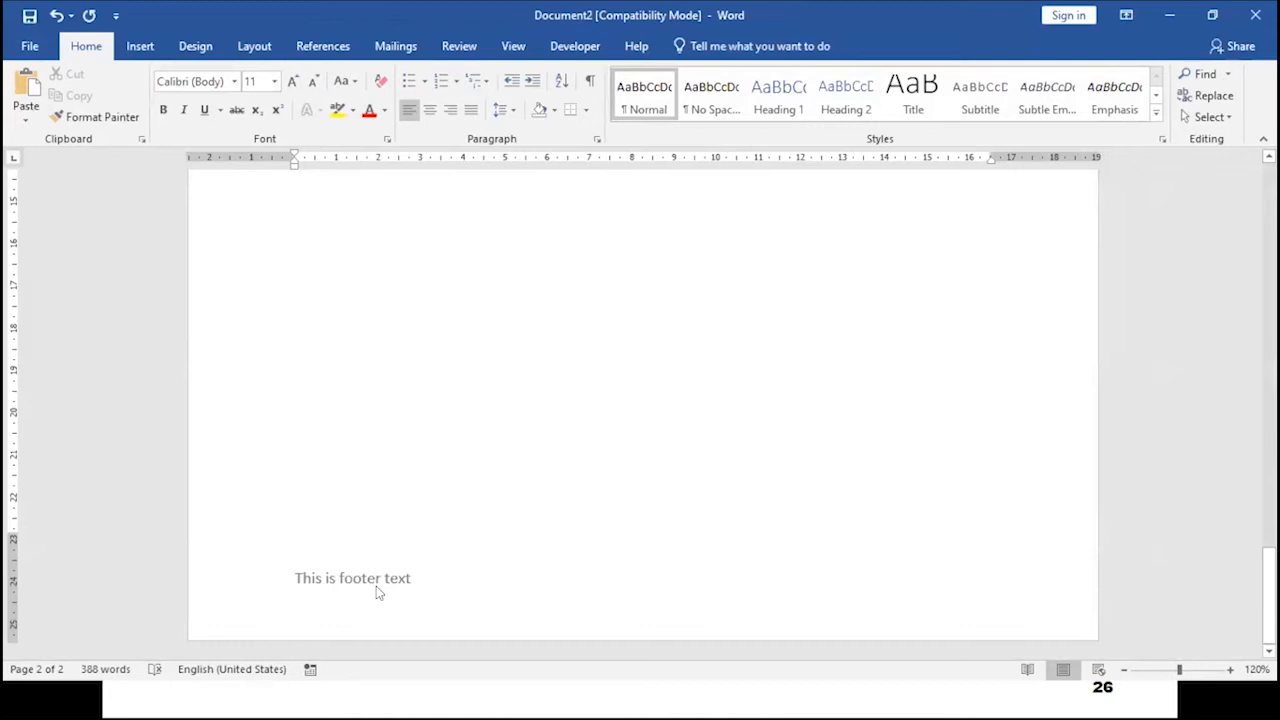
pyautogui.scroll(-3, 418, 404)
pyautogui.scroll(4, 420, 400)
pyautogui.scroll(-3, 429, 414)
pyautogui.scroll(-1, 437, 417)
# - Add blank paragraphs until a third page begins, and check its page number and footer
pyautogui.press('Return')
pyautogui.press('Return')
pyautogui.press('Return')
pyautogui.press('Return')
pyautogui.press('Return')
pyautogui.press('Return')
pyautogui.press('Return')
pyautogui.press('Return')
pyautogui.press('Return')
pyautogui.press('Return')
pyautogui.press('Return')
pyautogui.press('Return')
pyautogui.press('Return')
pyautogui.press('Return')
pyautogui.press('Return')
pyautogui.press('Return')
pyautogui.press('Return')
pyautogui.press('Return')
pyautogui.press('Return')
pyautogui.press('Return')
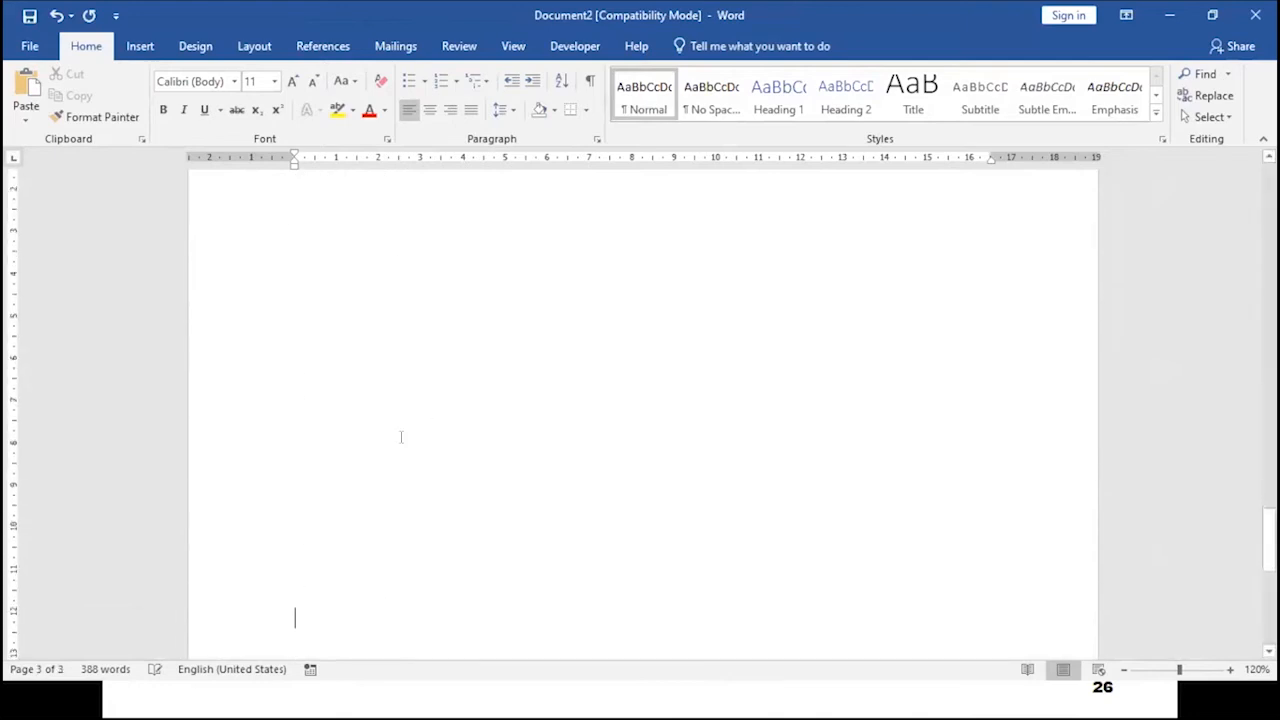
pyautogui.scroll(10, 400, 437)
pyautogui.scroll(-2, 443, 409)
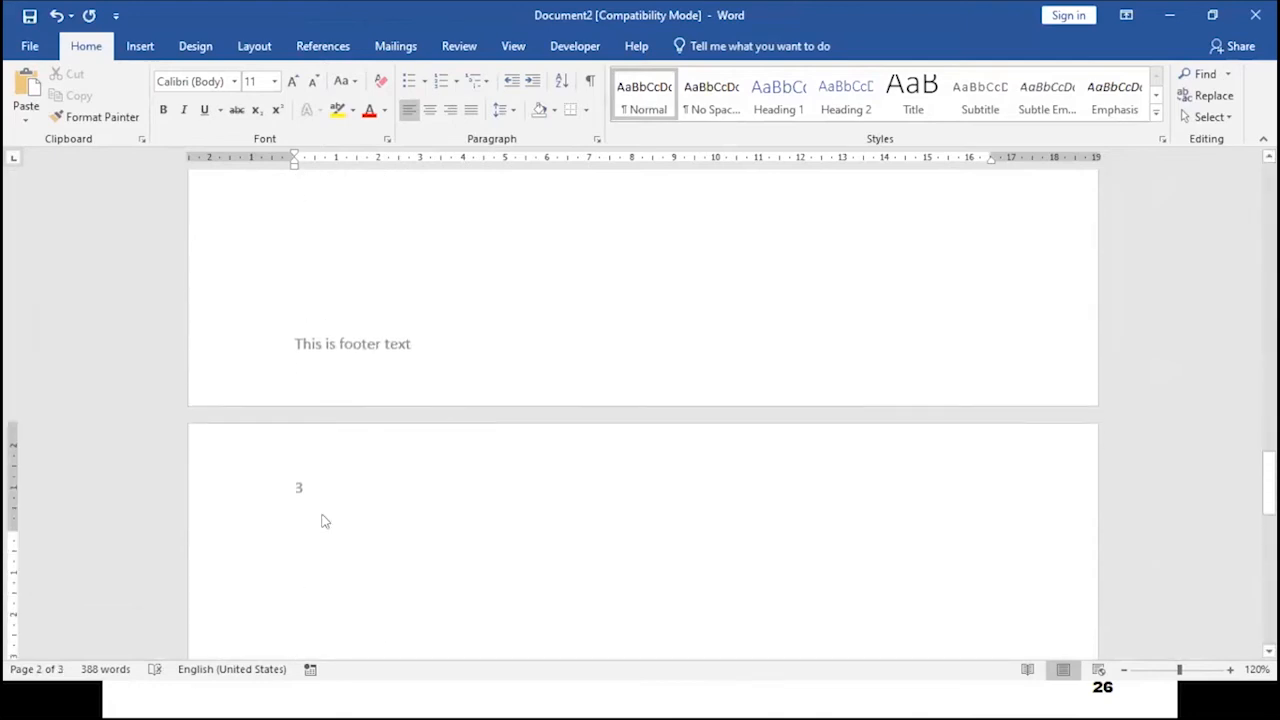
pyautogui.scroll(-2, 330, 420)
pyautogui.scroll(1, 294, 386)
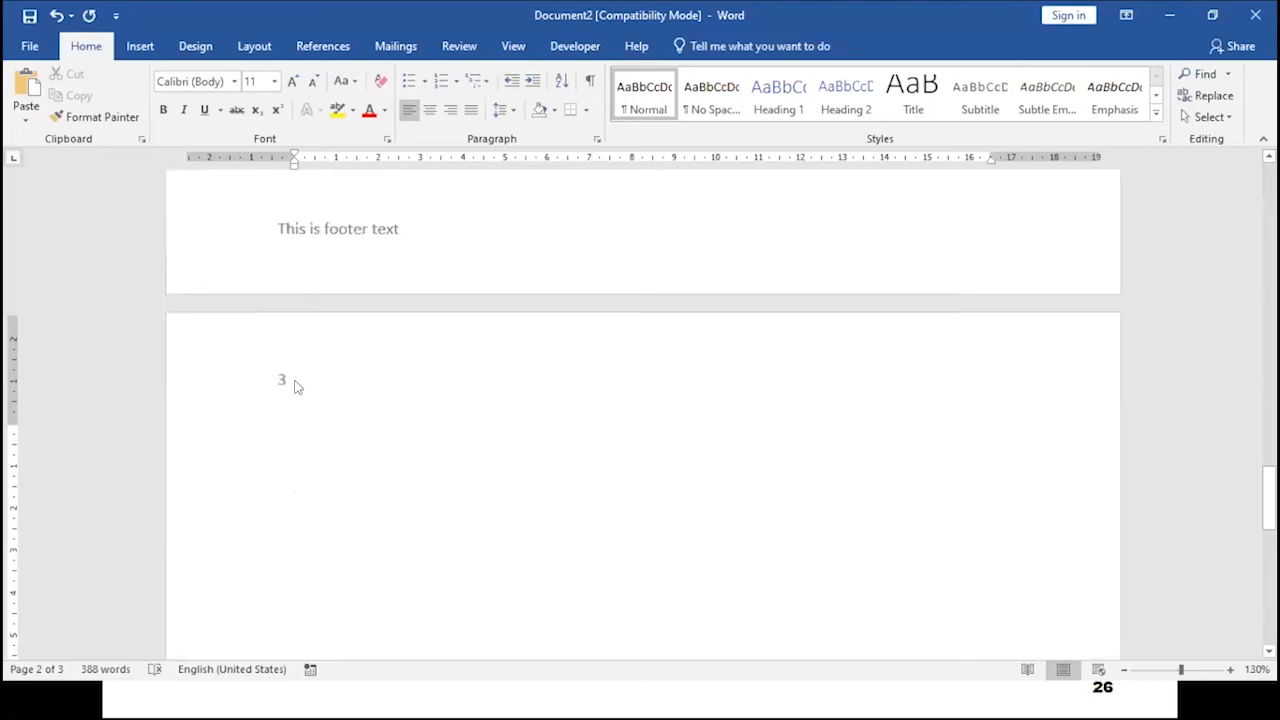
pyautogui.scroll(4, 297, 386)
pyautogui.scroll(-3, 314, 434)
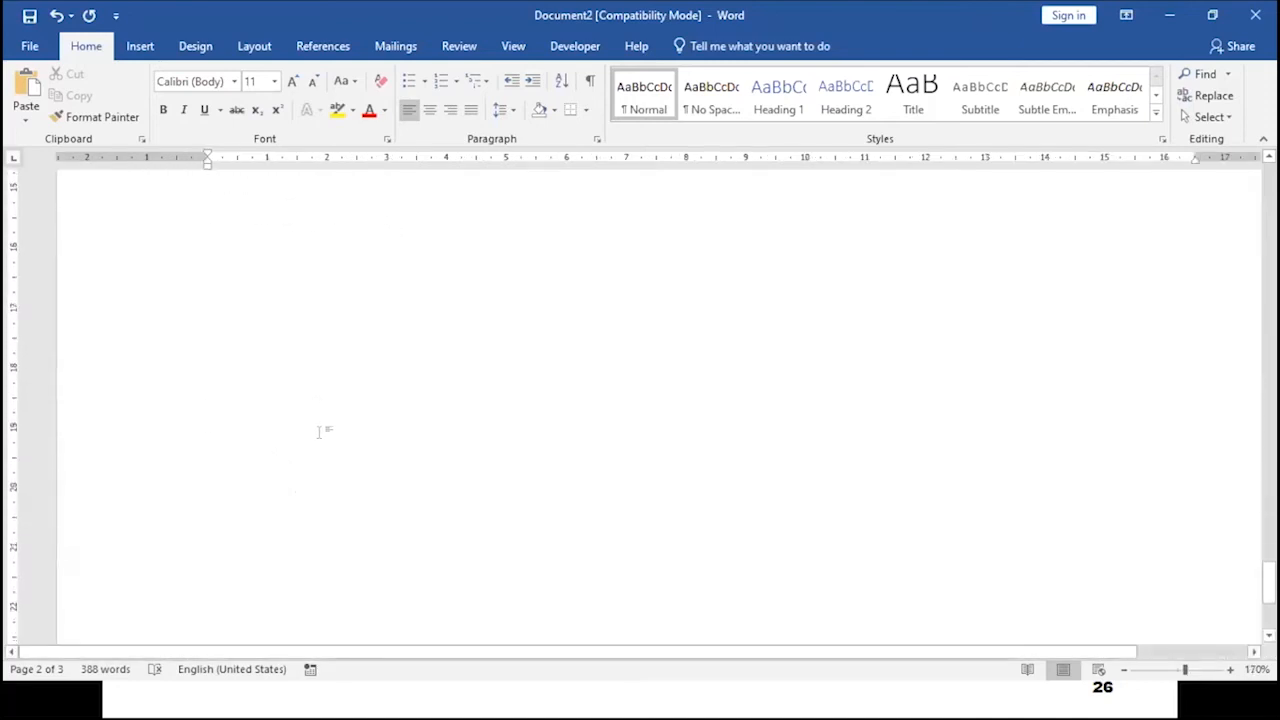
pyautogui.scroll(-3, 320, 432)
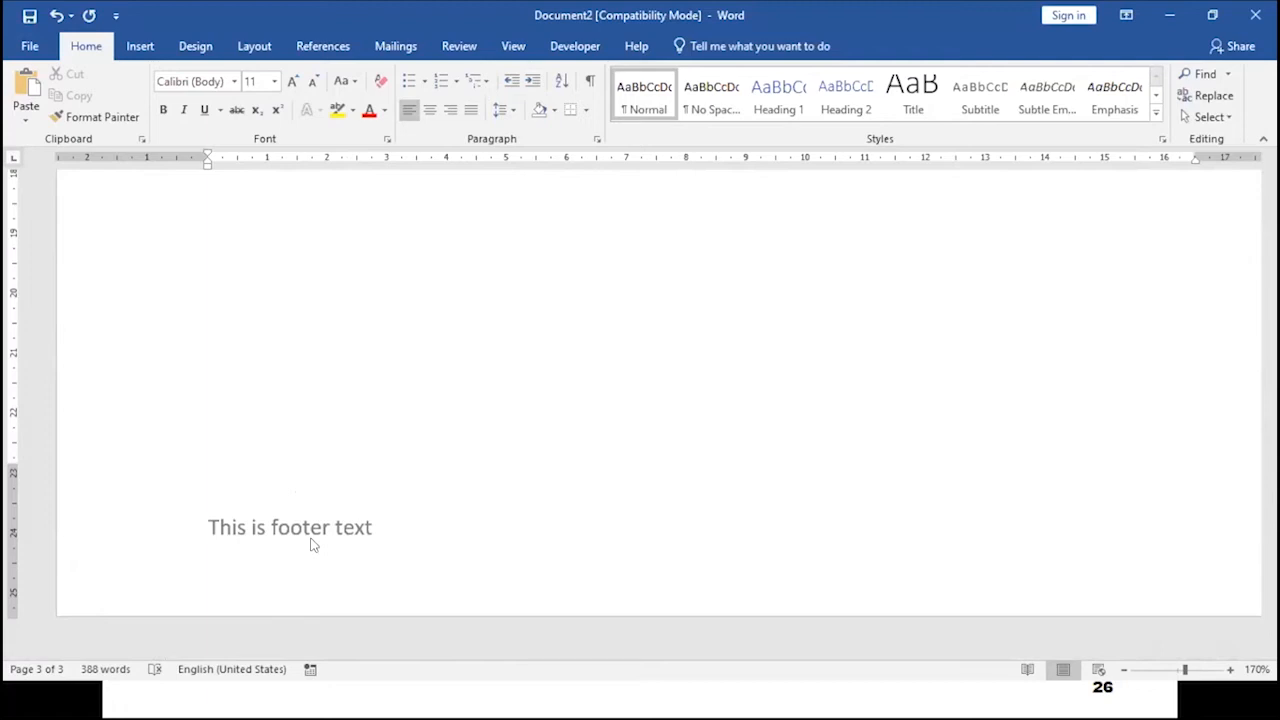
# - Switch to the presentation slides and back to the Word document
pyautogui.hotkey('alt', 'Tab')
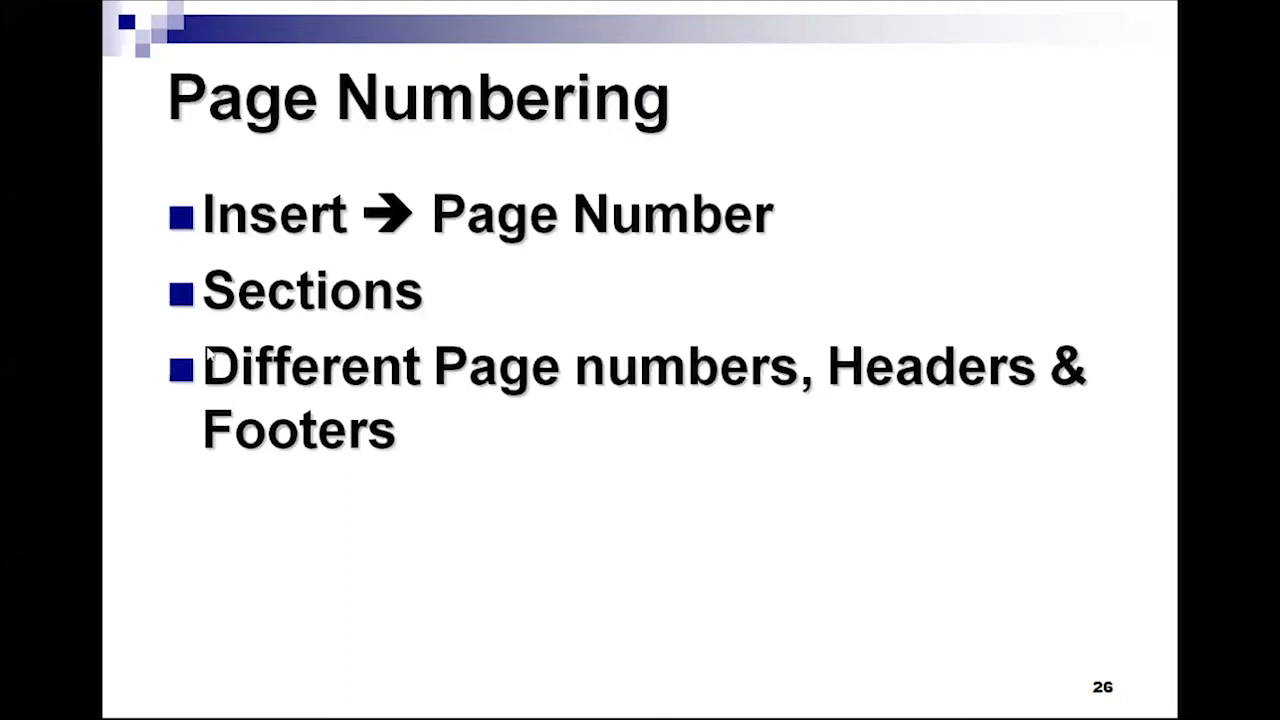
pyautogui.hotkey('alt', 'Tab')
pyautogui.scroll(15, 492, 474)
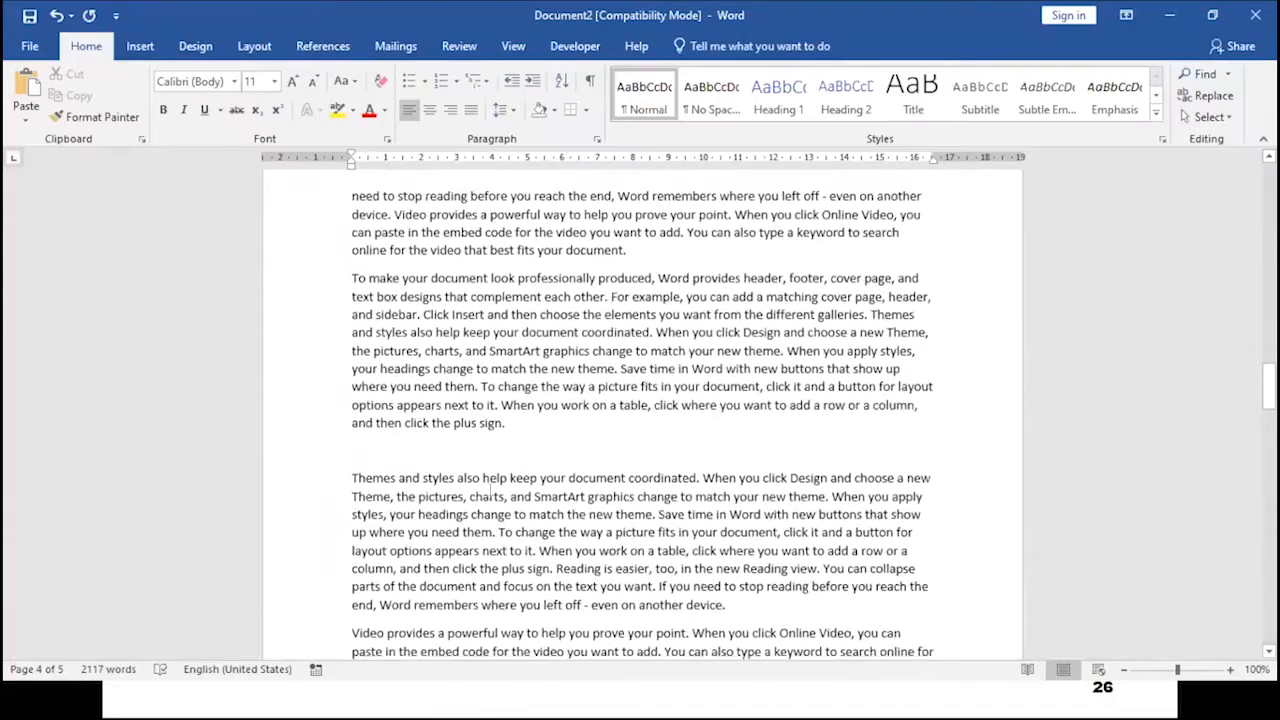
# - Scroll and zoom through the document to examine the page numbers and footers on the first pages
pyautogui.scroll(6, 492, 474)
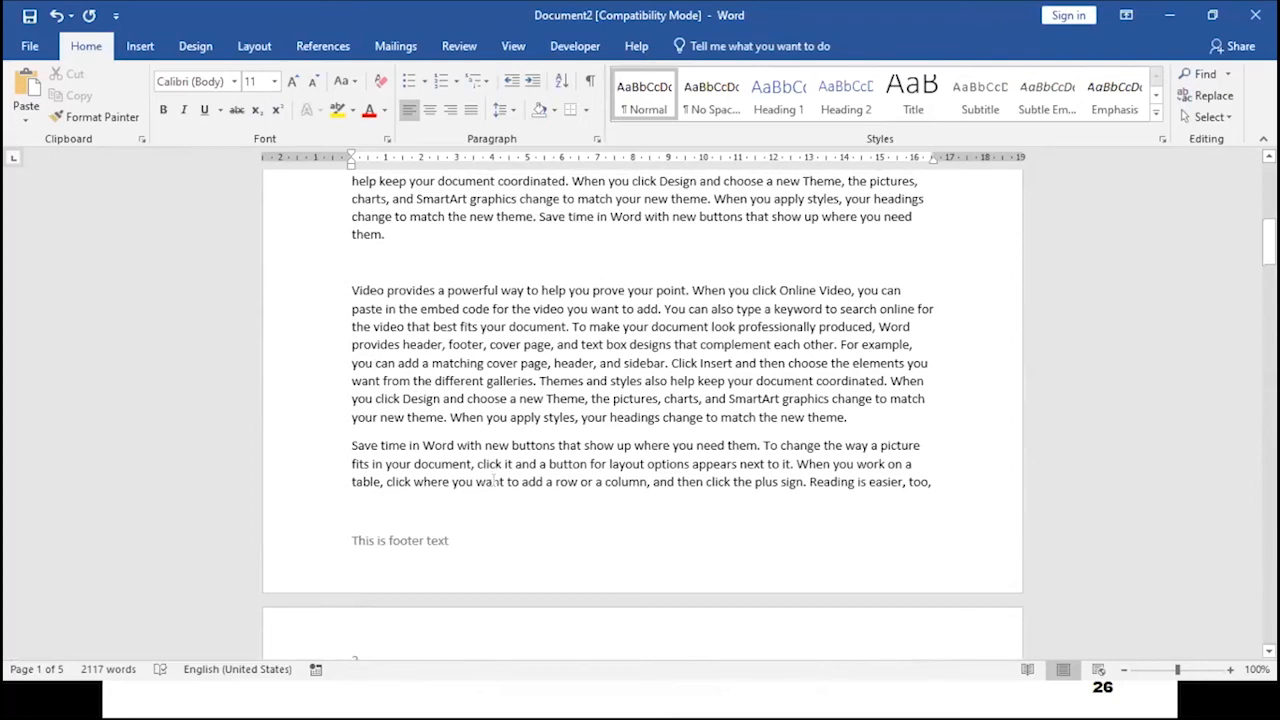
pyautogui.scroll(15, 492, 481)
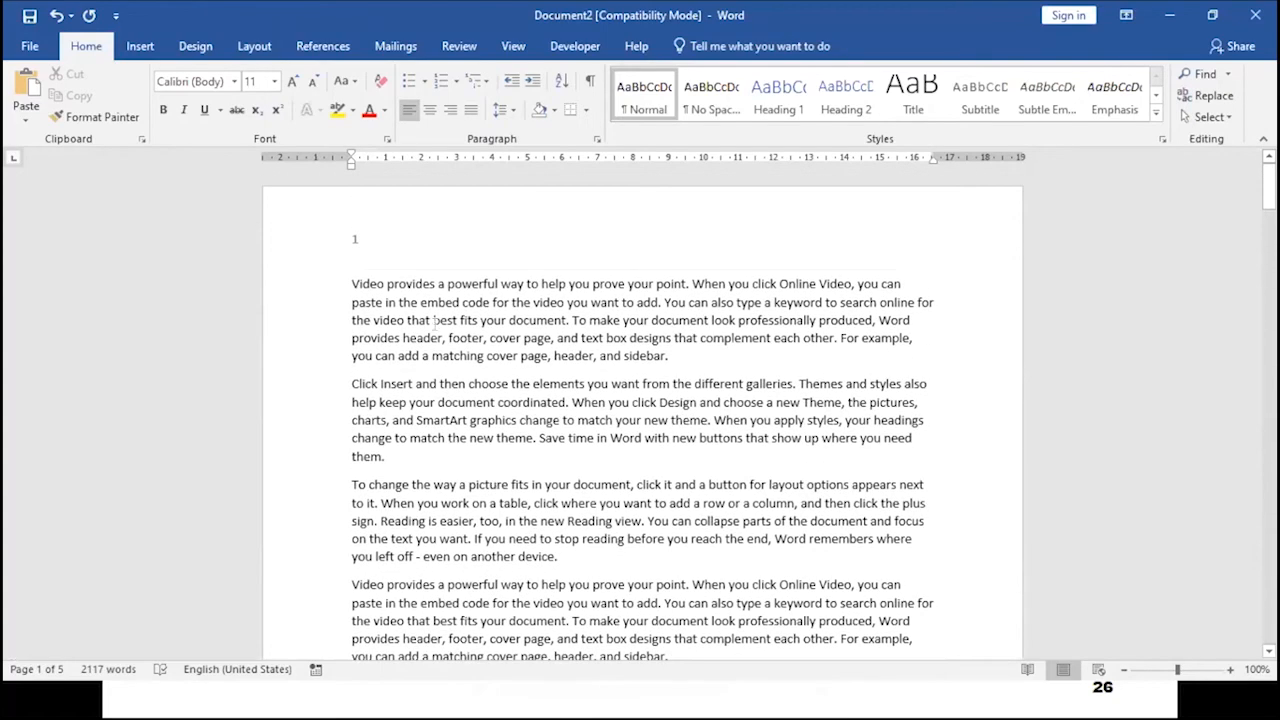
pyautogui.scroll(-20, 435, 323)
pyautogui.scroll(-8, 418, 437)
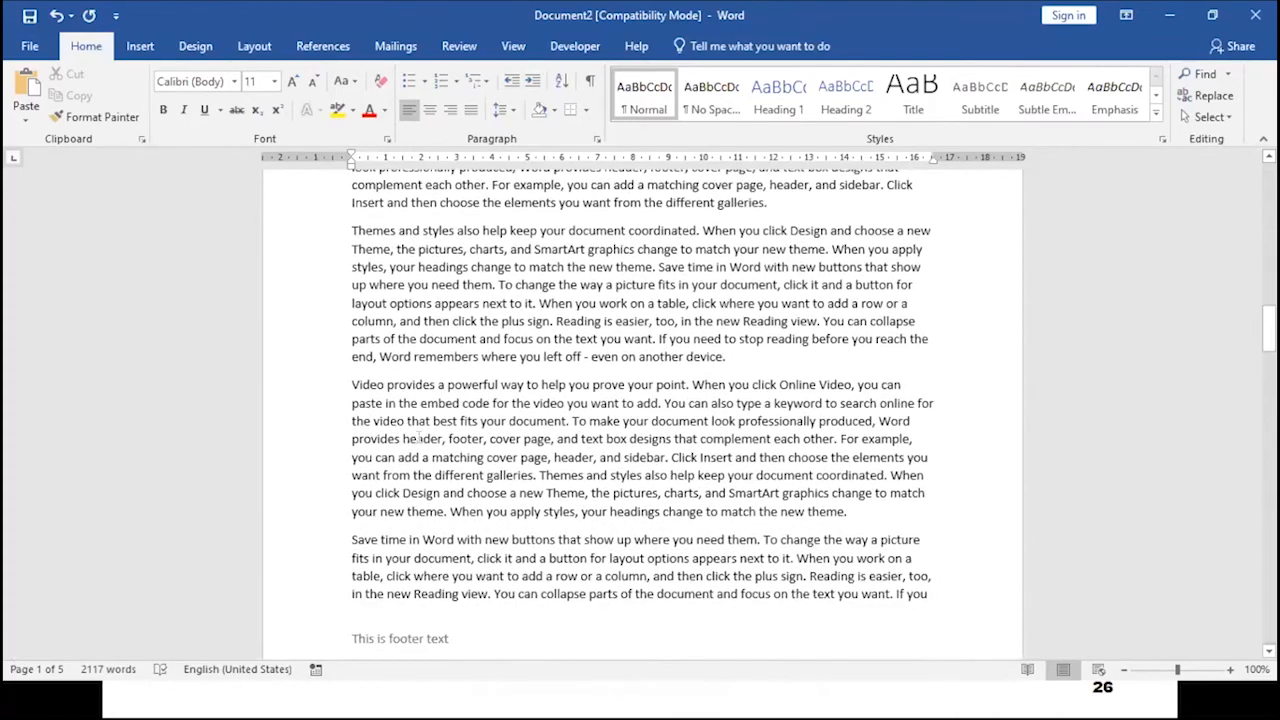
pyautogui.scroll(-7, 420, 437)
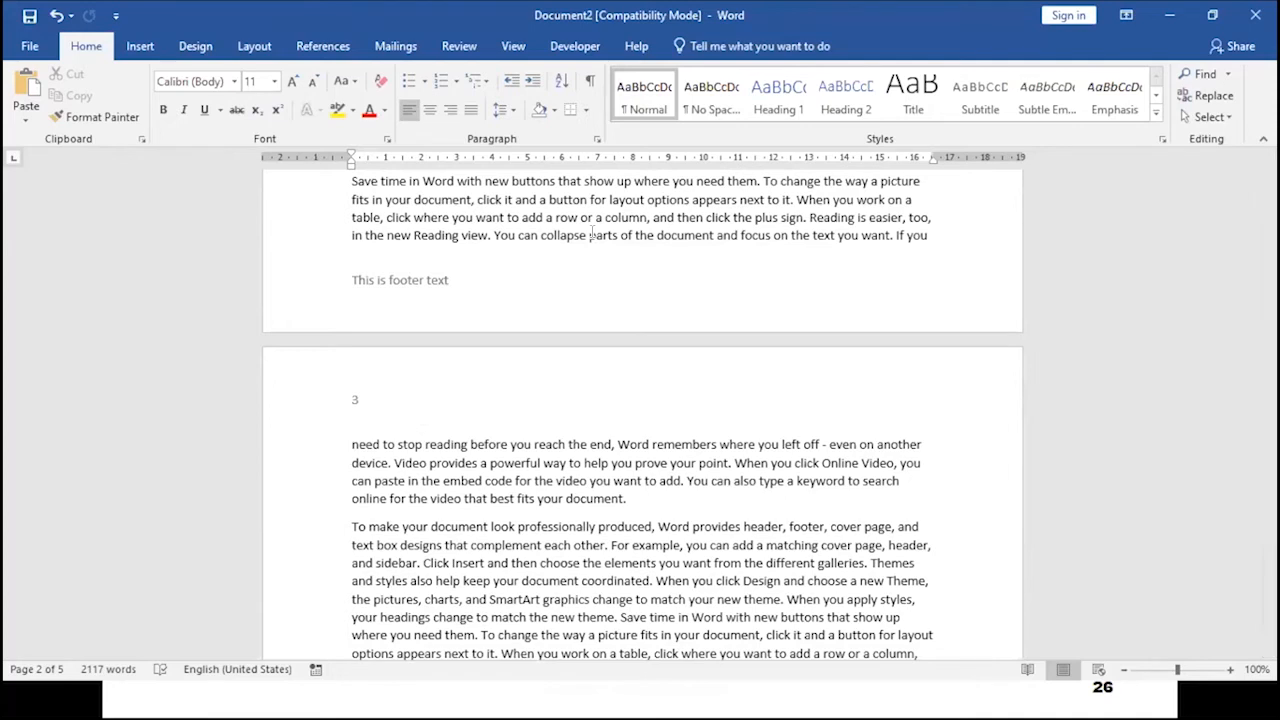
pyautogui.scroll(6, 466, 247)
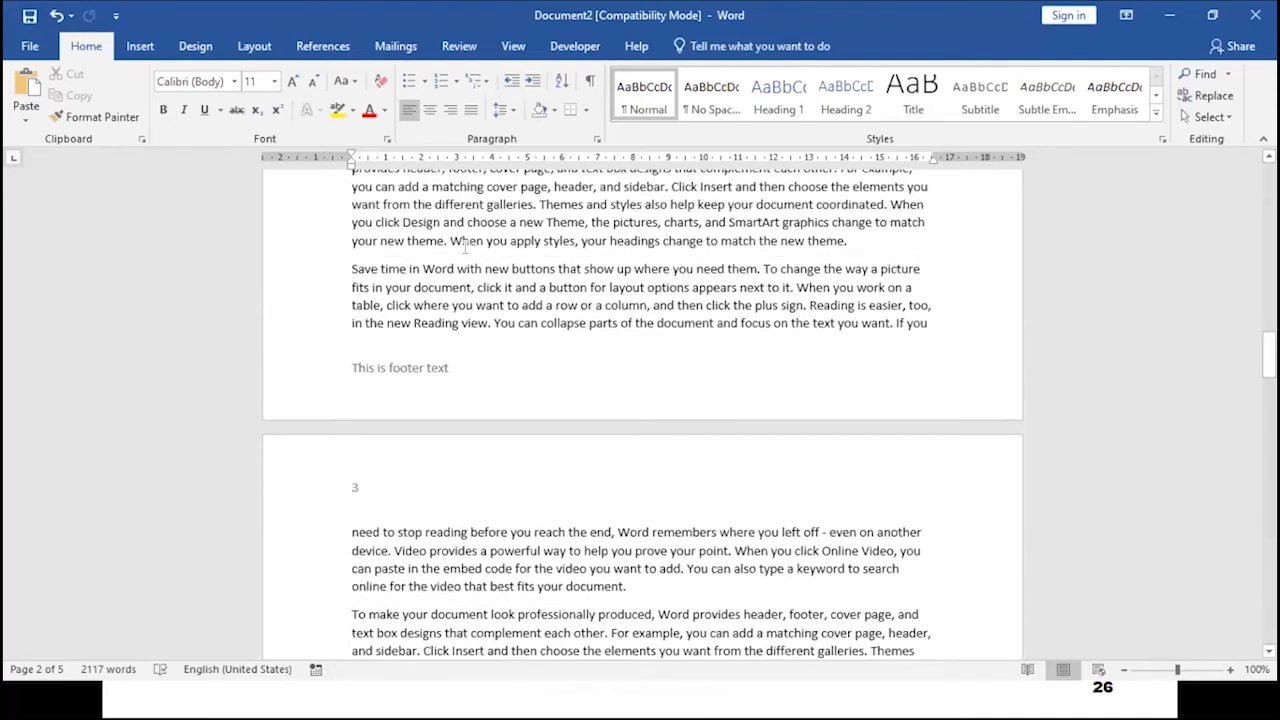
pyautogui.scroll(12, 466, 247)
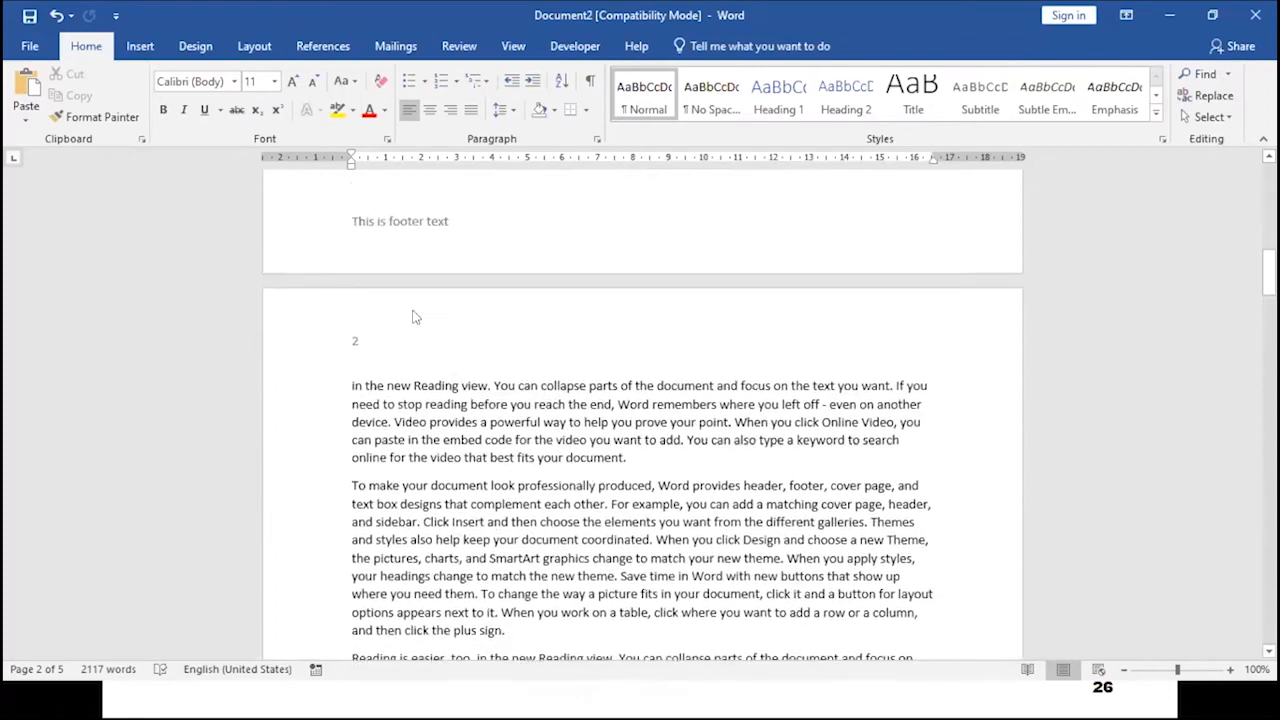
pyautogui.scroll(8, 342, 378)
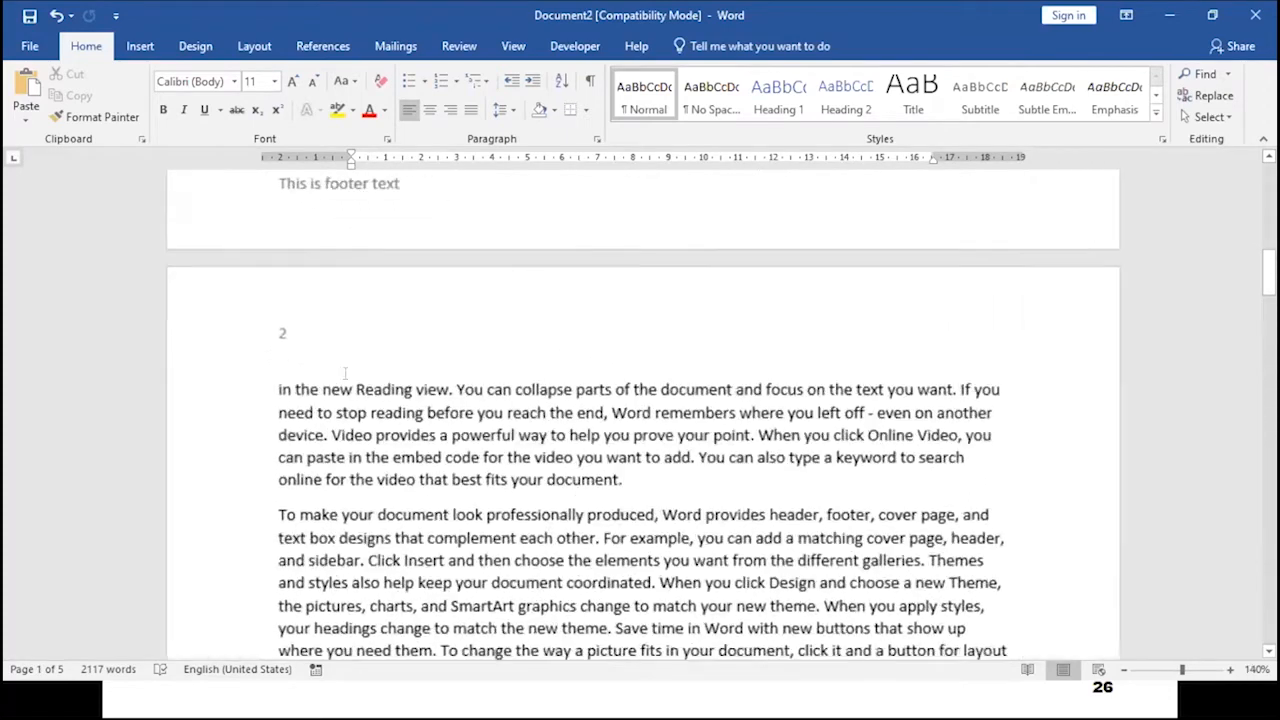
pyautogui.scroll(-7, 233, 397)
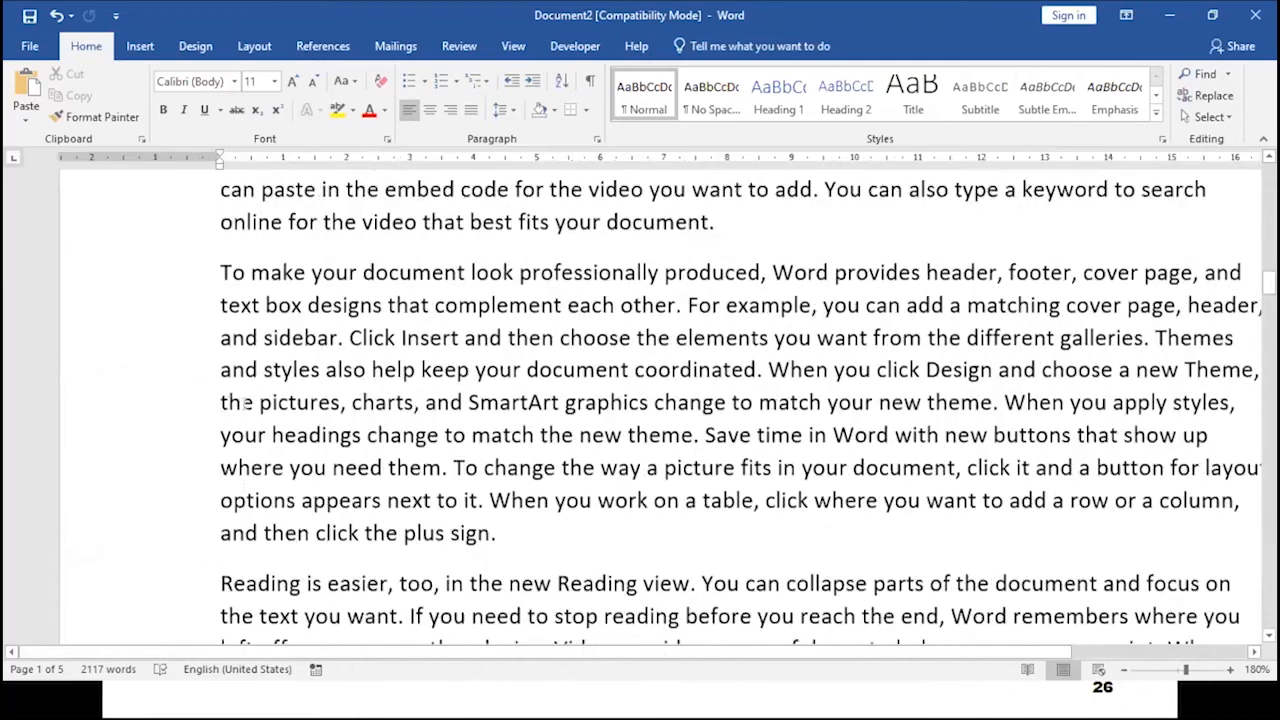
pyautogui.scroll(-8, 244, 405)
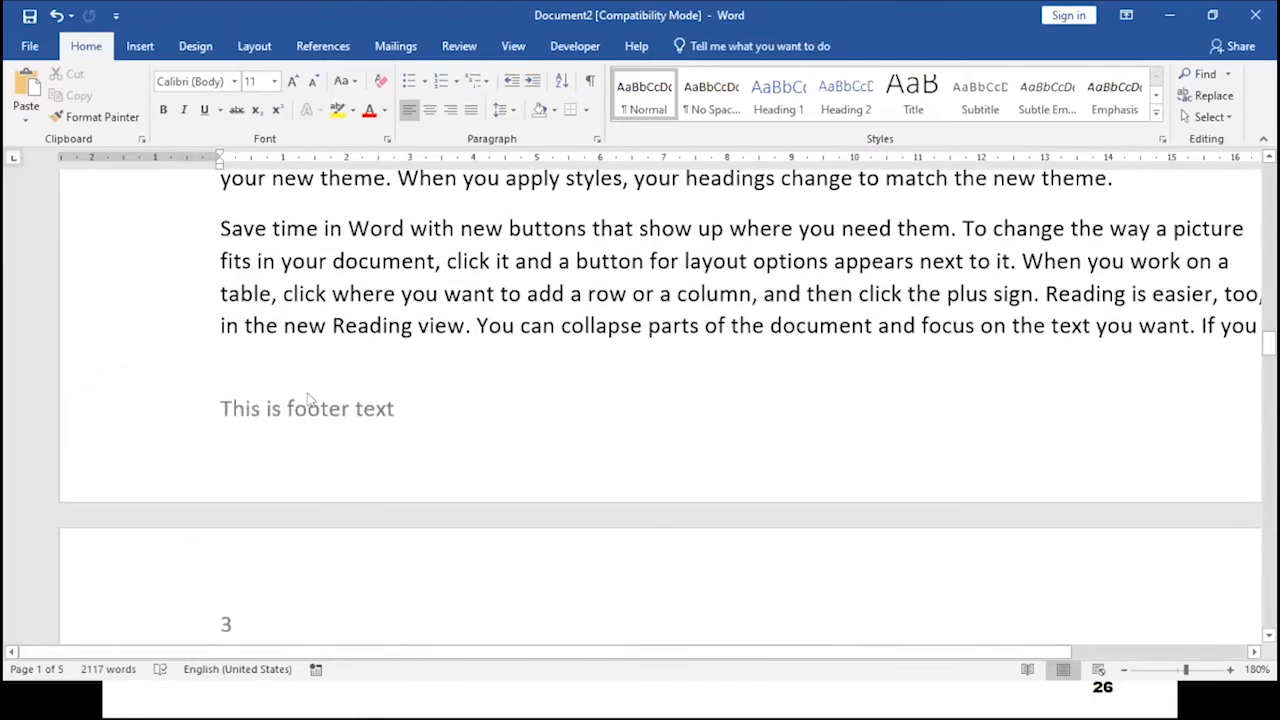
# - Insert a Next Page section break at the end of the second page's text and delete the stray space starting the new section
pyautogui.click(433, 325)
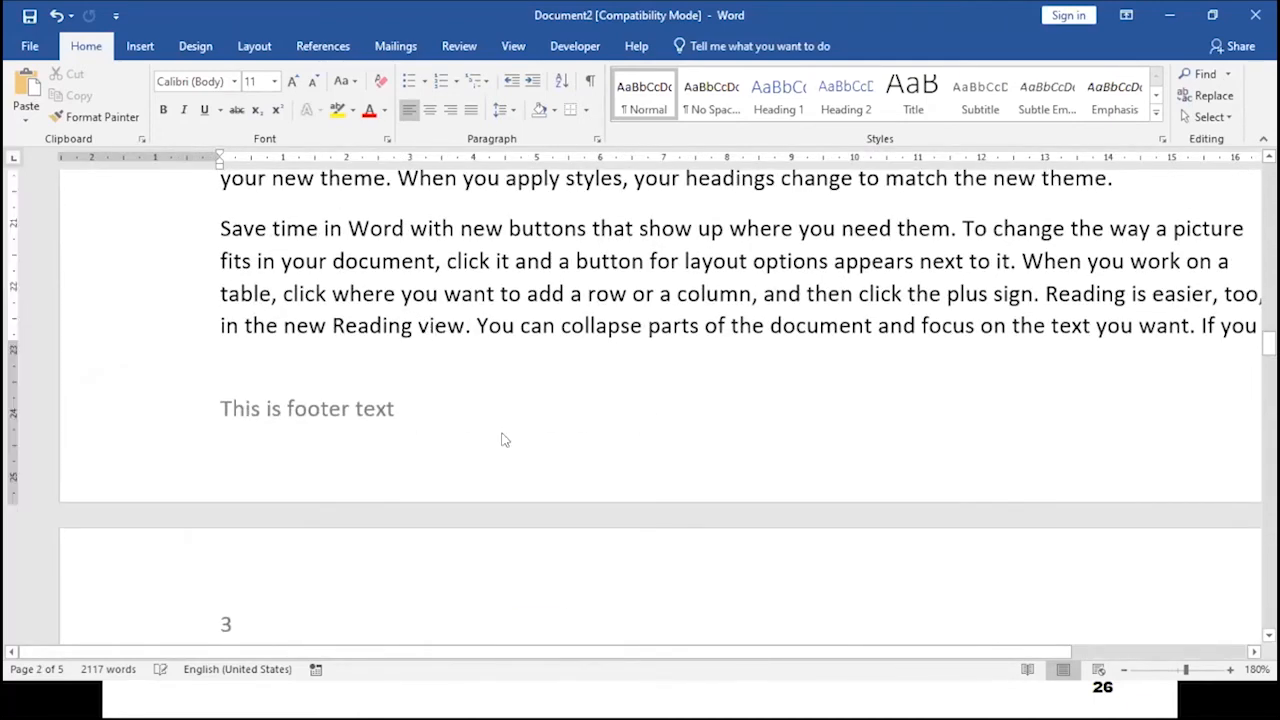
pyautogui.press('Right')
pyautogui.press('Right')
pyautogui.press('Right')
pyautogui.press('Right')
pyautogui.press('Right')
pyautogui.press('Right')
pyautogui.press('Right')
pyautogui.press('Right')
pyautogui.press('Right')
pyautogui.press('Right')
pyautogui.press('Right')
pyautogui.press('Right')
pyautogui.press('Right')
pyautogui.press('Right')
pyautogui.press('Right')
pyautogui.press('Right')
pyautogui.press('Right')
pyautogui.press('Right')
pyautogui.press('Right')
pyautogui.press('Right')
pyautogui.press('Right')
pyautogui.press('Right')
pyautogui.press('Right')
pyautogui.press('Right')
pyautogui.press('Right')
pyautogui.press('Right')
pyautogui.press('Right')
pyautogui.press('Right')
pyautogui.press('Right')
pyautogui.press('Right')
pyautogui.press('Right')
pyautogui.press('Right')
pyautogui.press('Right')
pyautogui.press('Right')
pyautogui.press('Right')
pyautogui.press('Right')
pyautogui.press('Right')
pyautogui.press('Right')
pyautogui.press('Right')
pyautogui.press('Right')
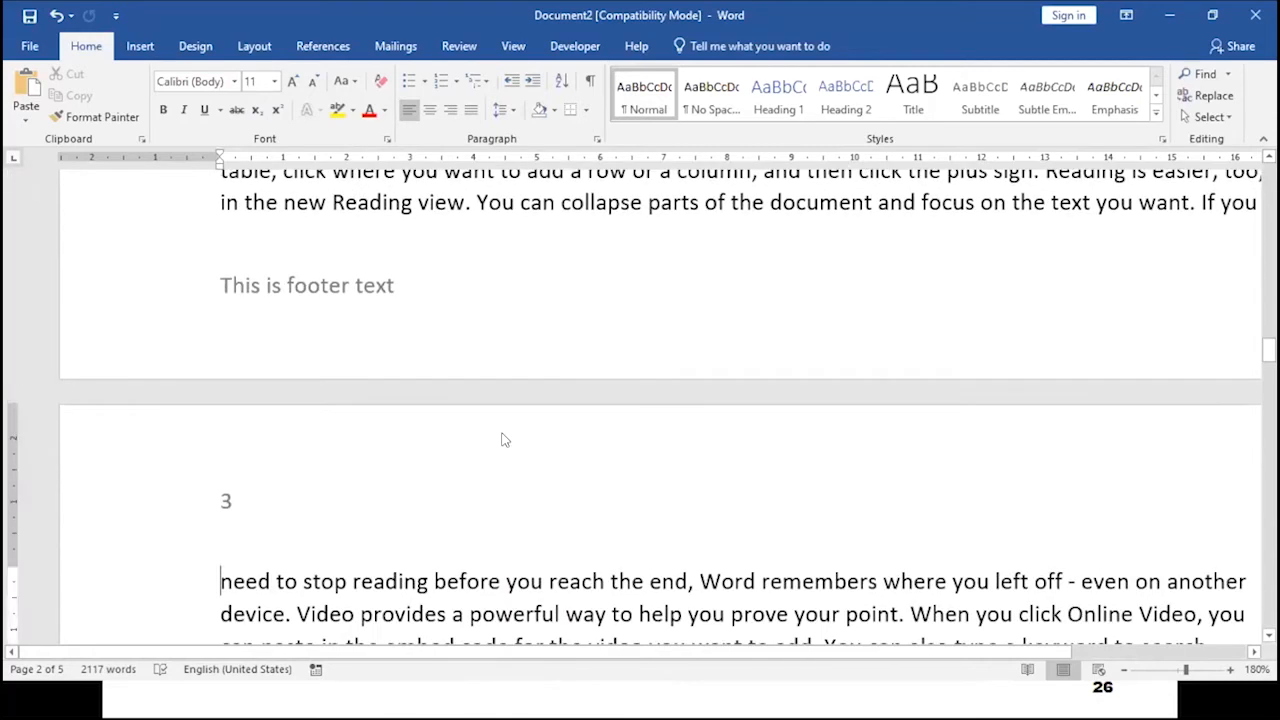
pyautogui.press('Left')
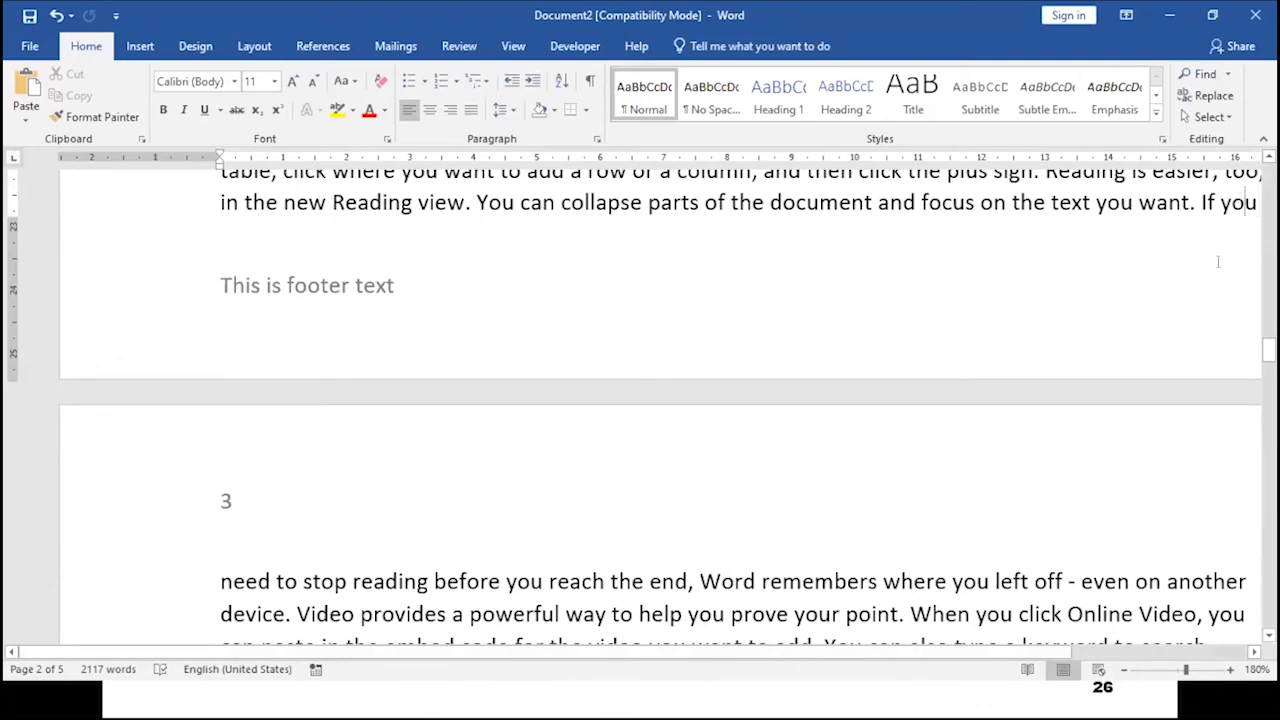
pyautogui.keyDown('ctrl'); pyautogui.scroll(-1, 1190, 292); pyautogui.keyUp('ctrl')
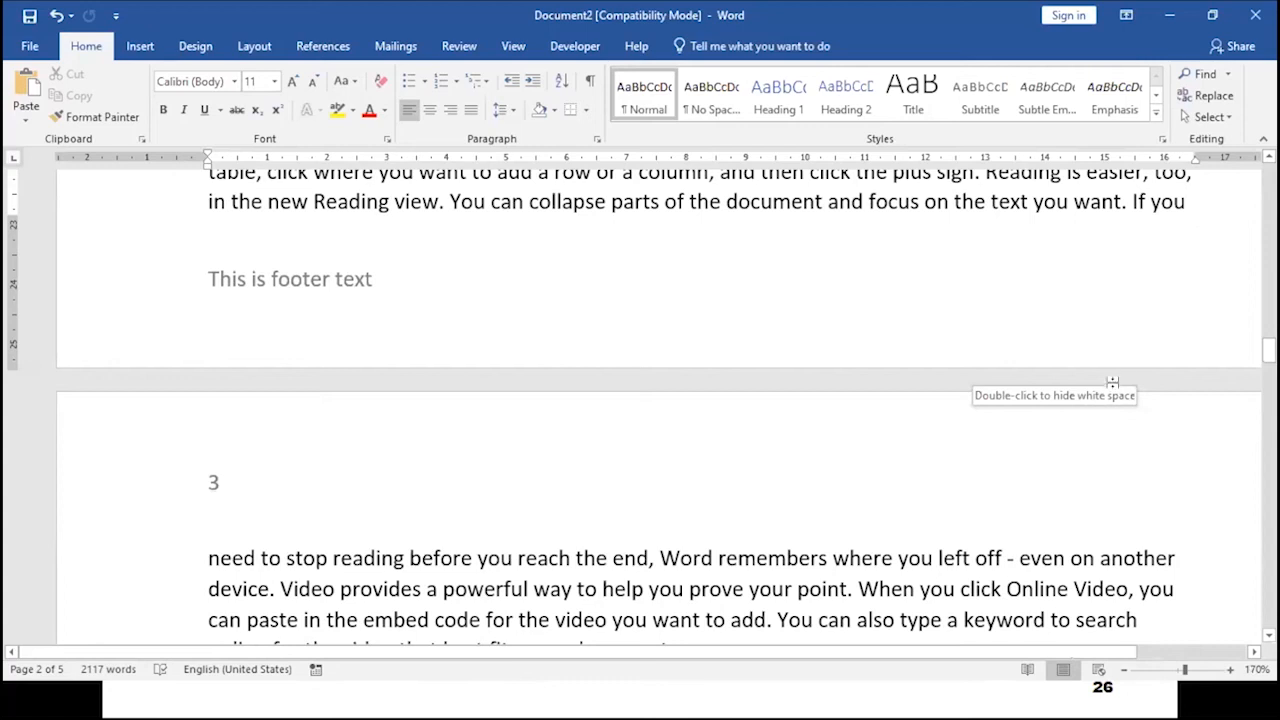
pyautogui.click(256, 46)
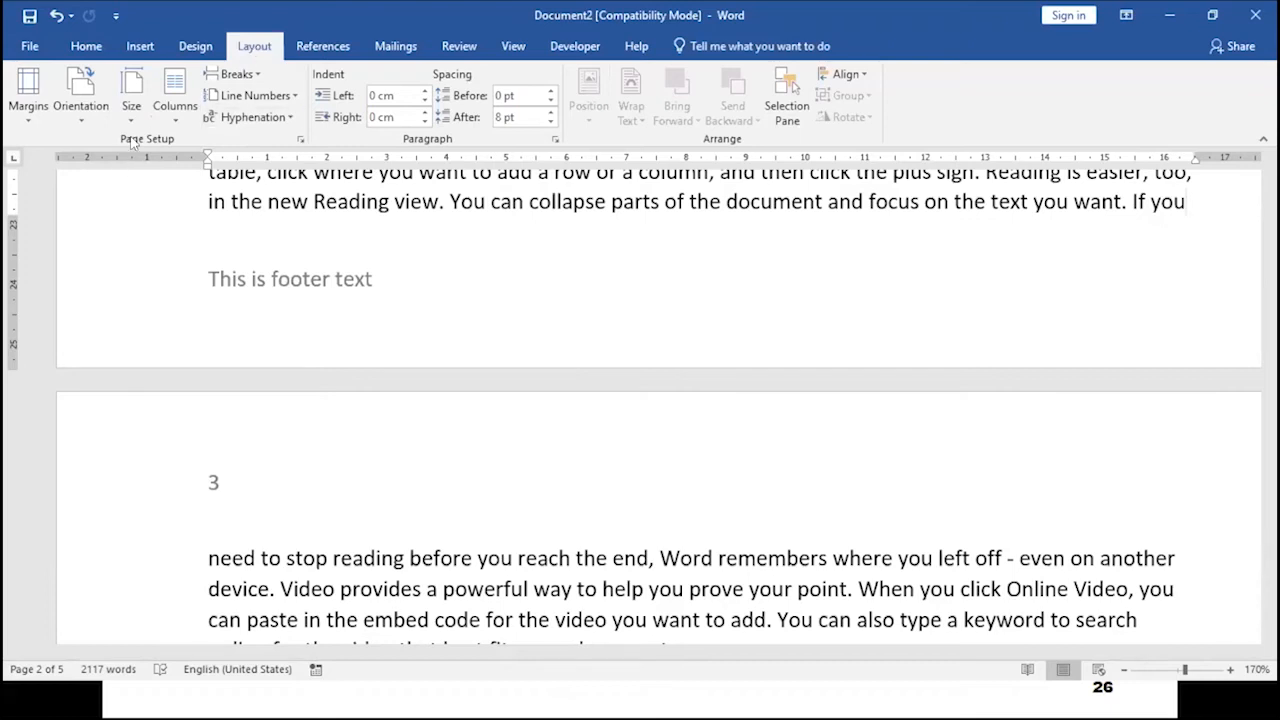
pyautogui.click(237, 74)
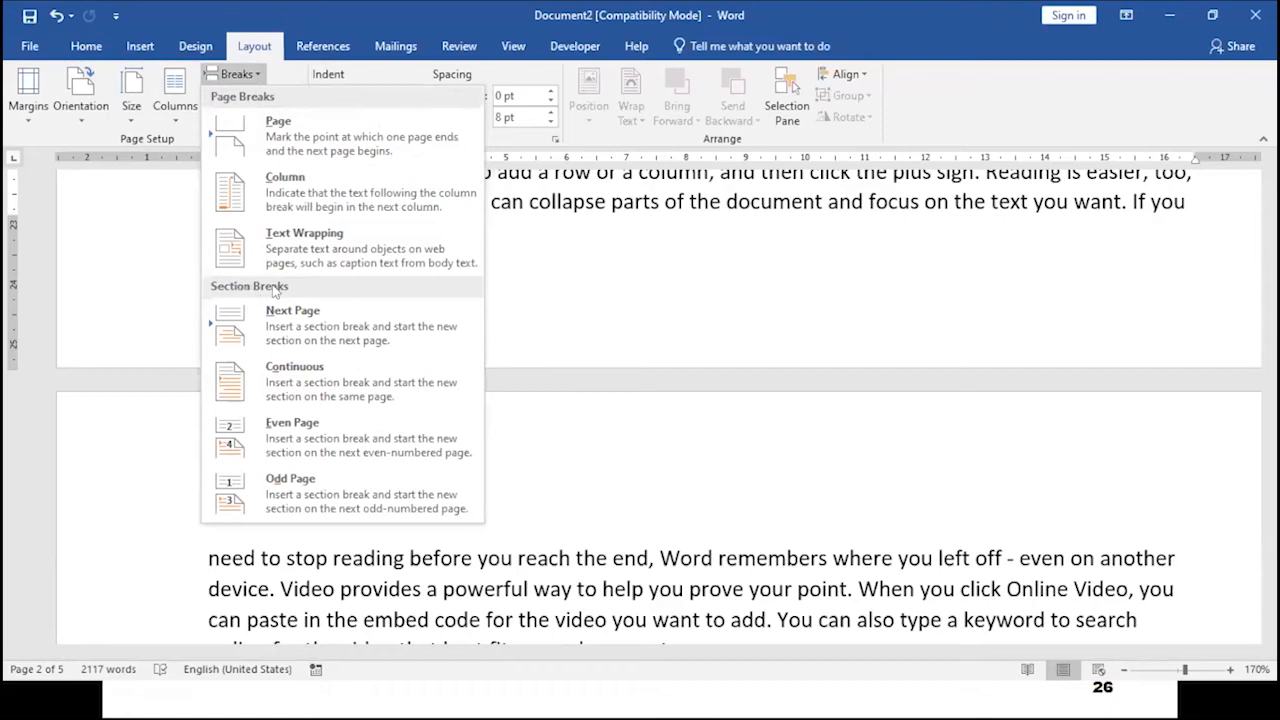
pyautogui.click(370, 332)
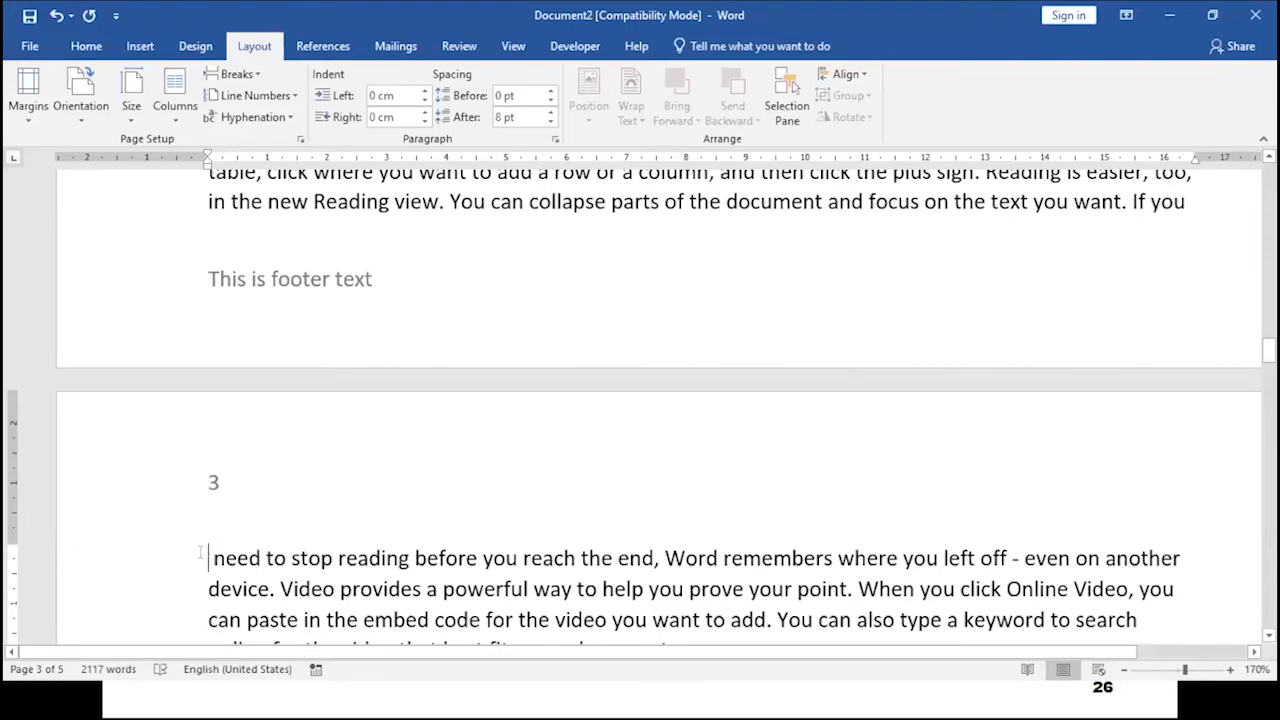
pyautogui.press('Delete')
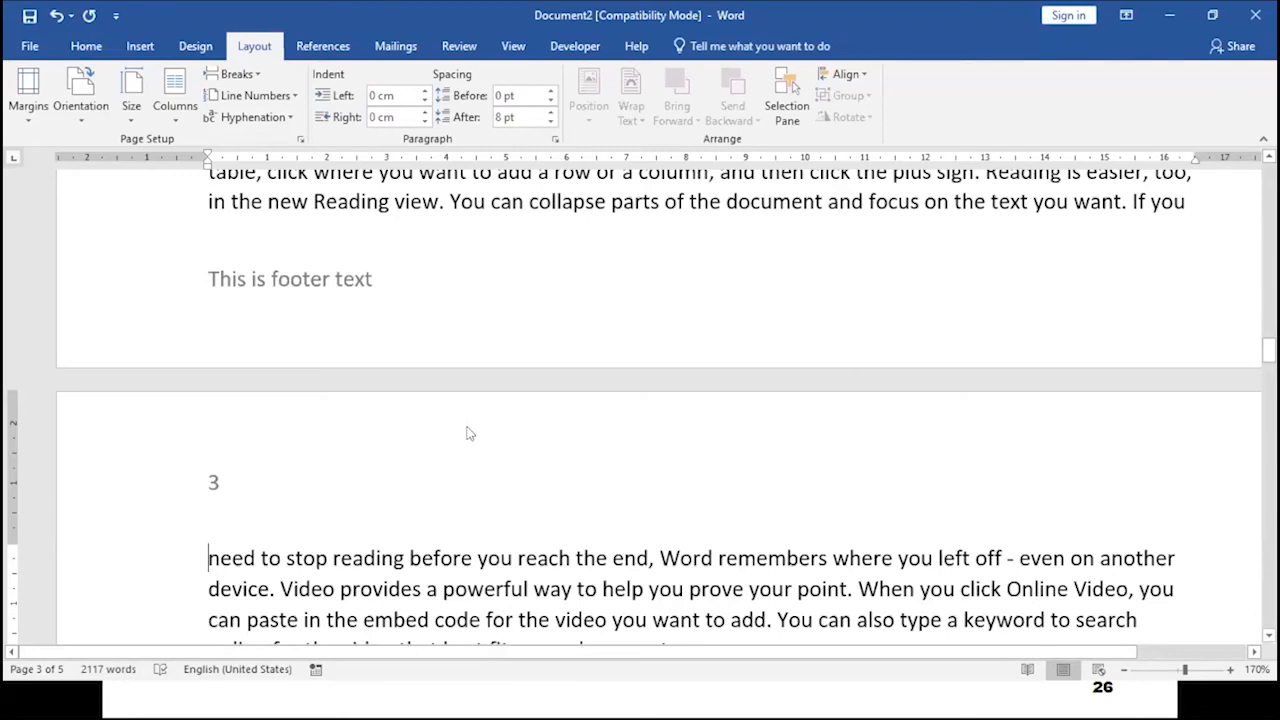
# - Create a new blank document and generate sample text with =rand(9,10)
pyautogui.hotkey('ctrl', 'n')
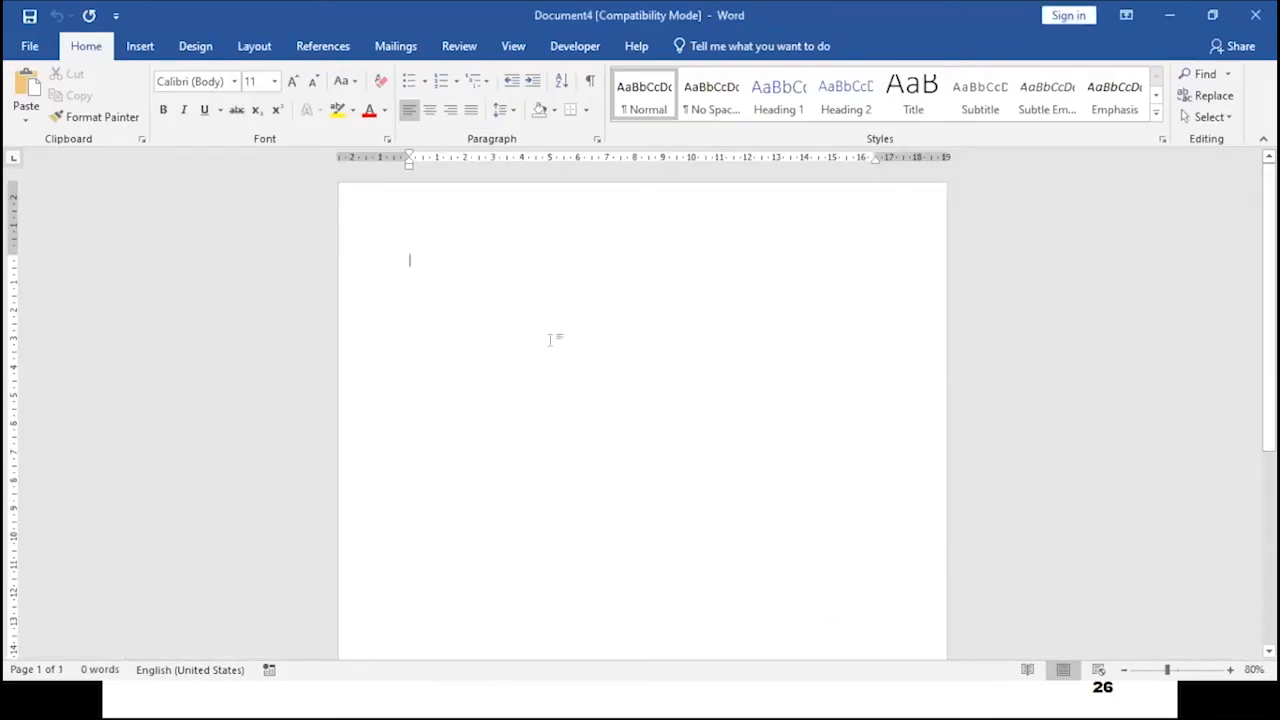
pyautogui.write('=')
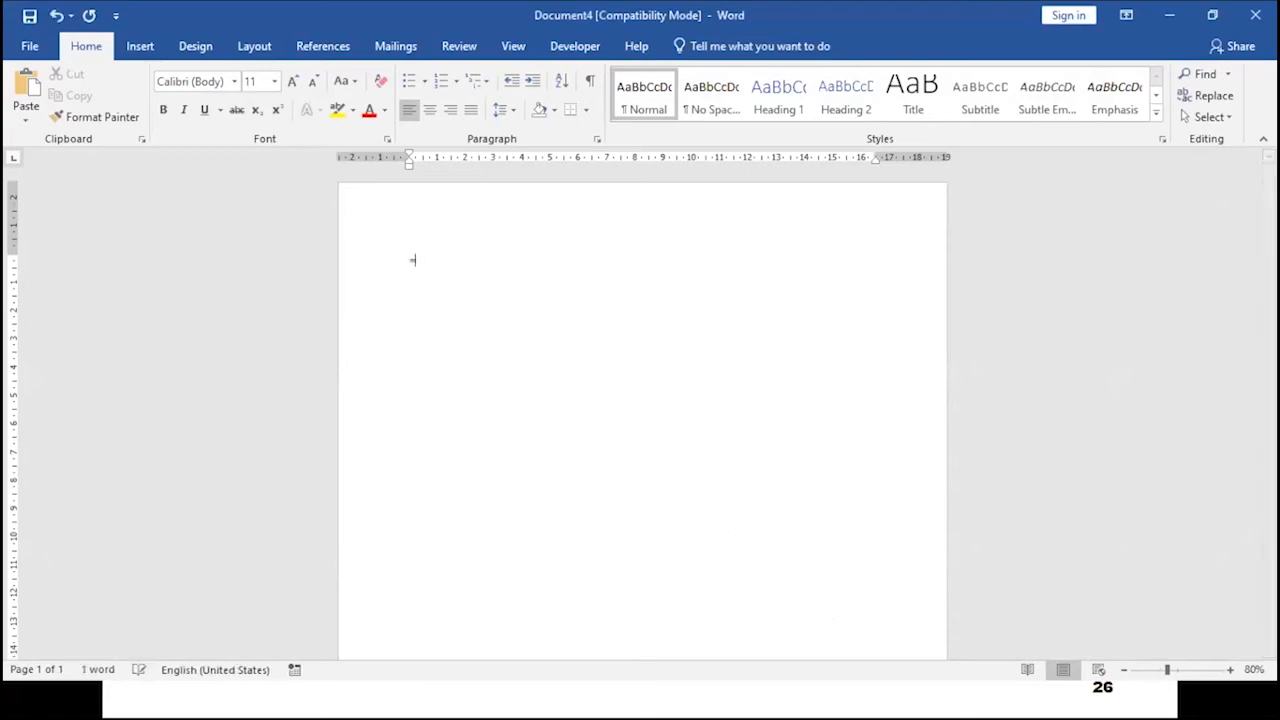
pyautogui.write('rand(9,10)')
pyautogui.press('Return')
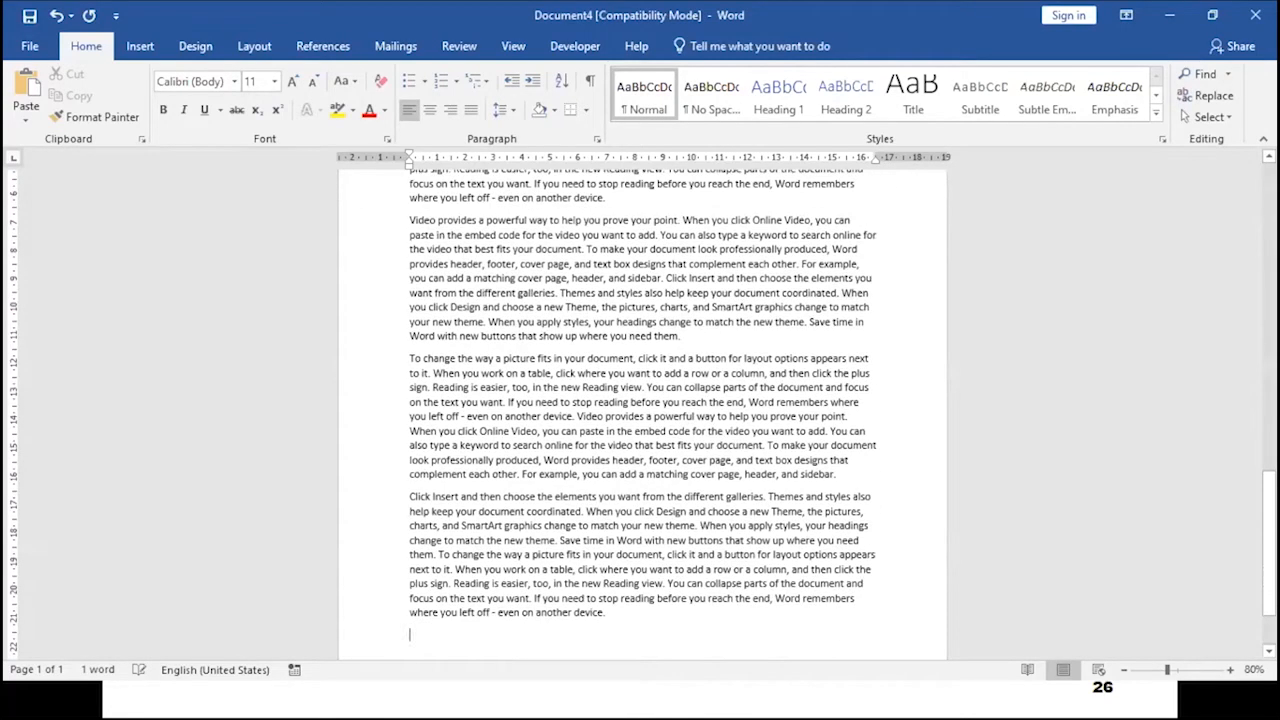
# - Select all the generated text and paste a copy at the end of the document to double it
pyautogui.scroll(5, 527, 312)
pyautogui.scroll(3, 527, 312)
pyautogui.hotkey('ctrl', 'a')
pyautogui.scroll(-2, 518, 328)
pyautogui.scroll(-6, 518, 328)
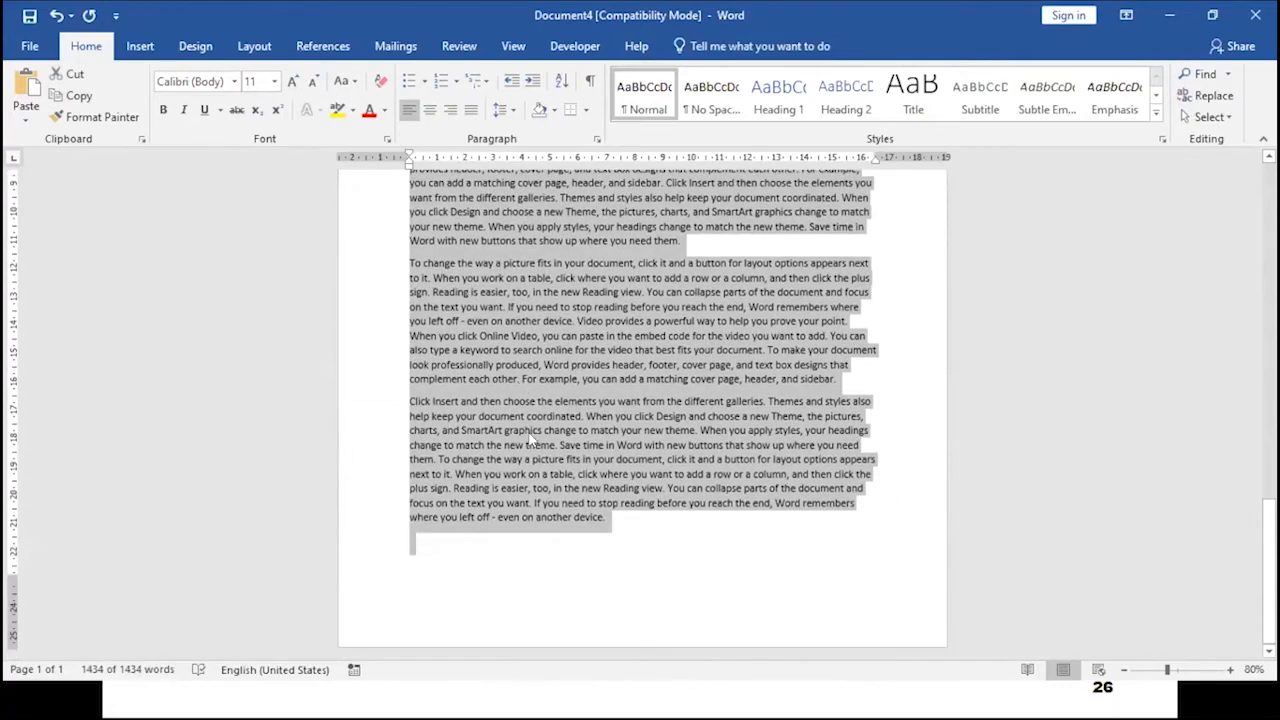
pyautogui.click(432, 555)
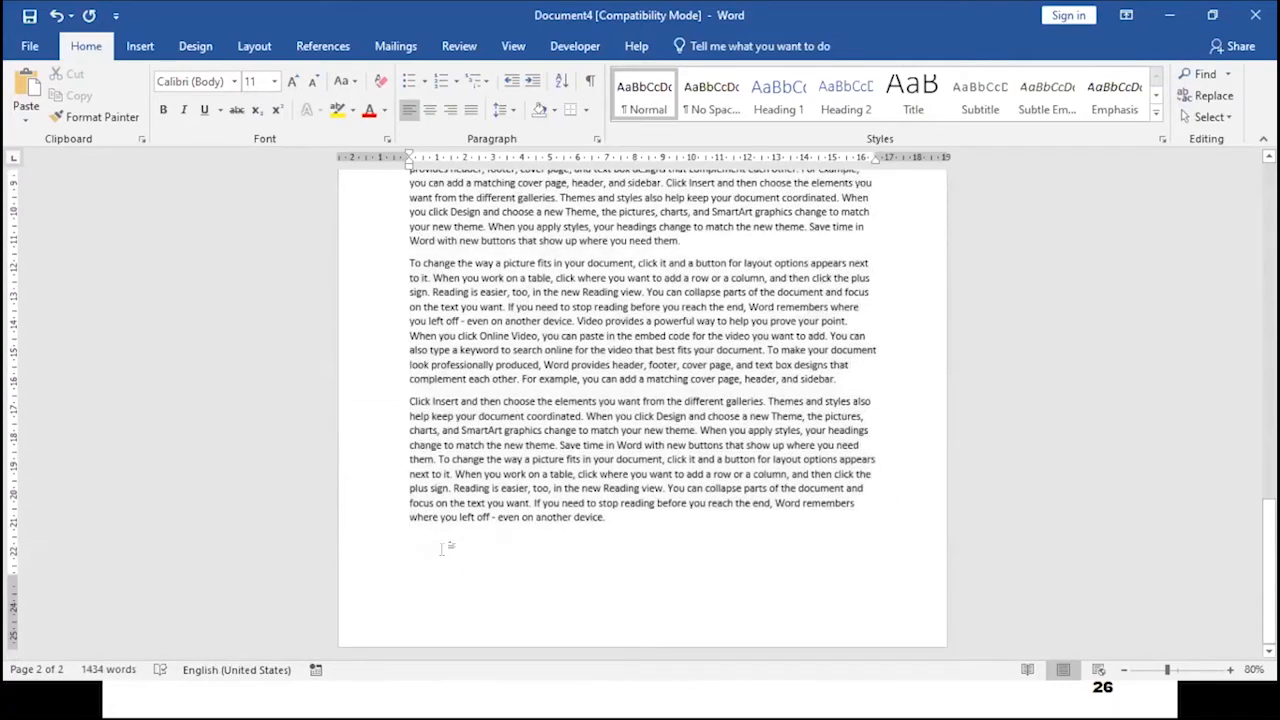
pyautogui.hotkey('ctrl', 'a')
pyautogui.click(438, 545)
pyautogui.hotkey('ctrl', 'v')
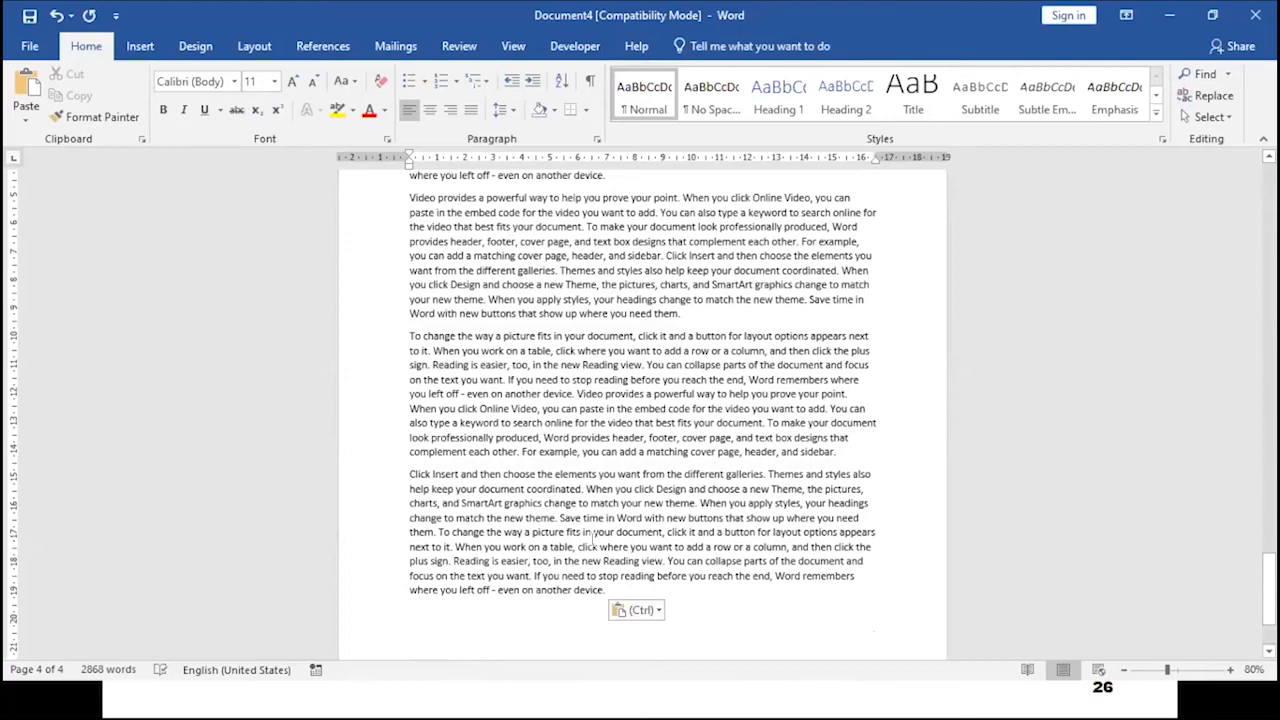
# - Scroll and zoom back through the document to the top of the first page
pyautogui.scroll(-3, 610, 545)
pyautogui.scroll(15, 616, 548)
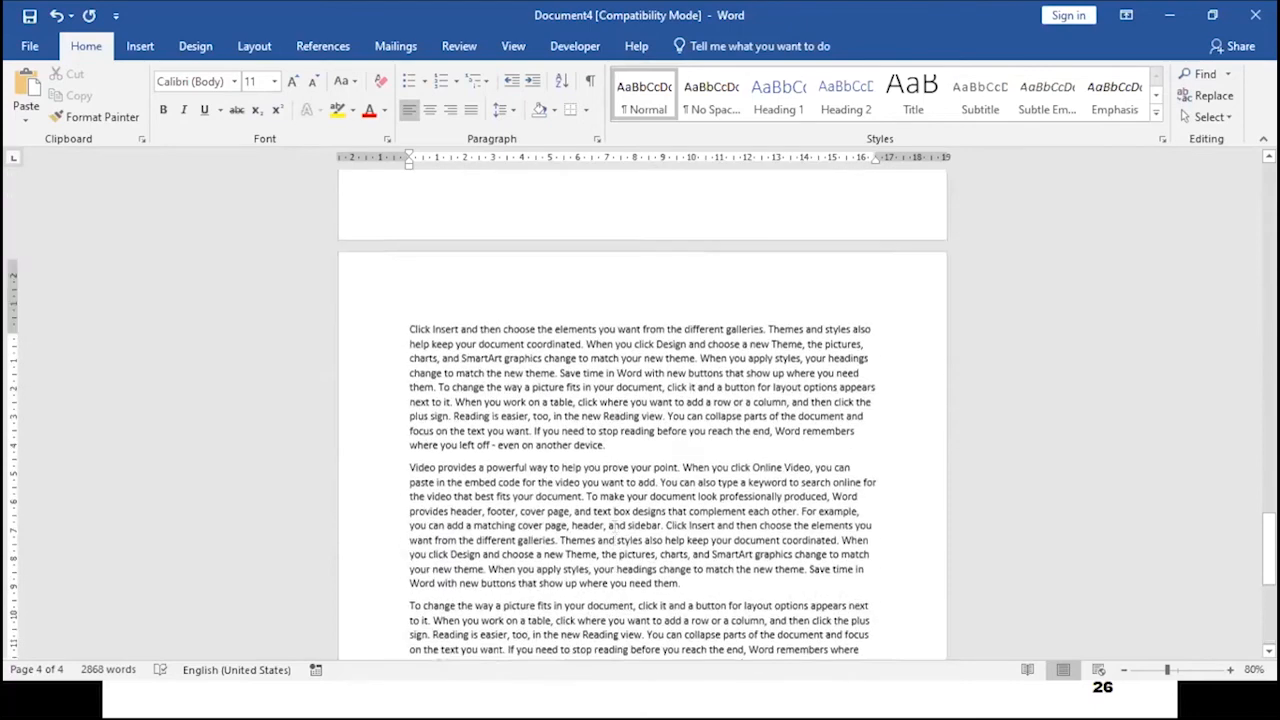
pyautogui.scroll(15, 600, 512)
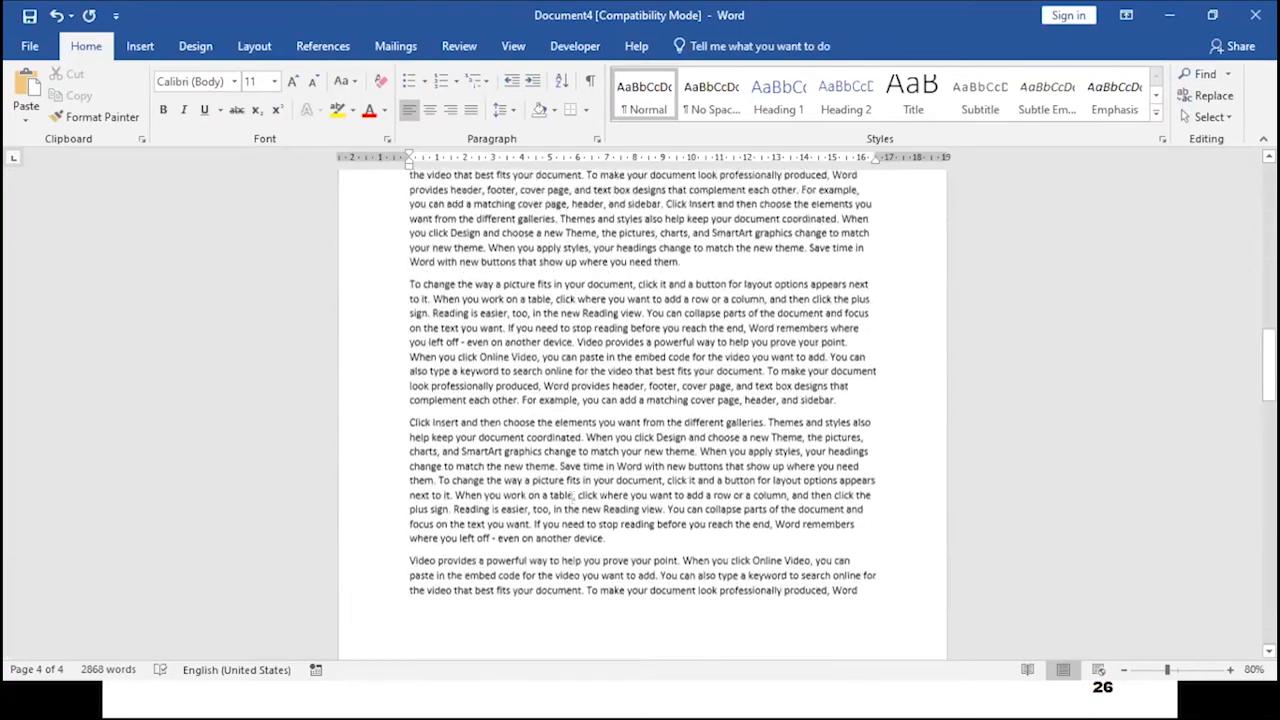
pyautogui.scroll(10, 567, 479)
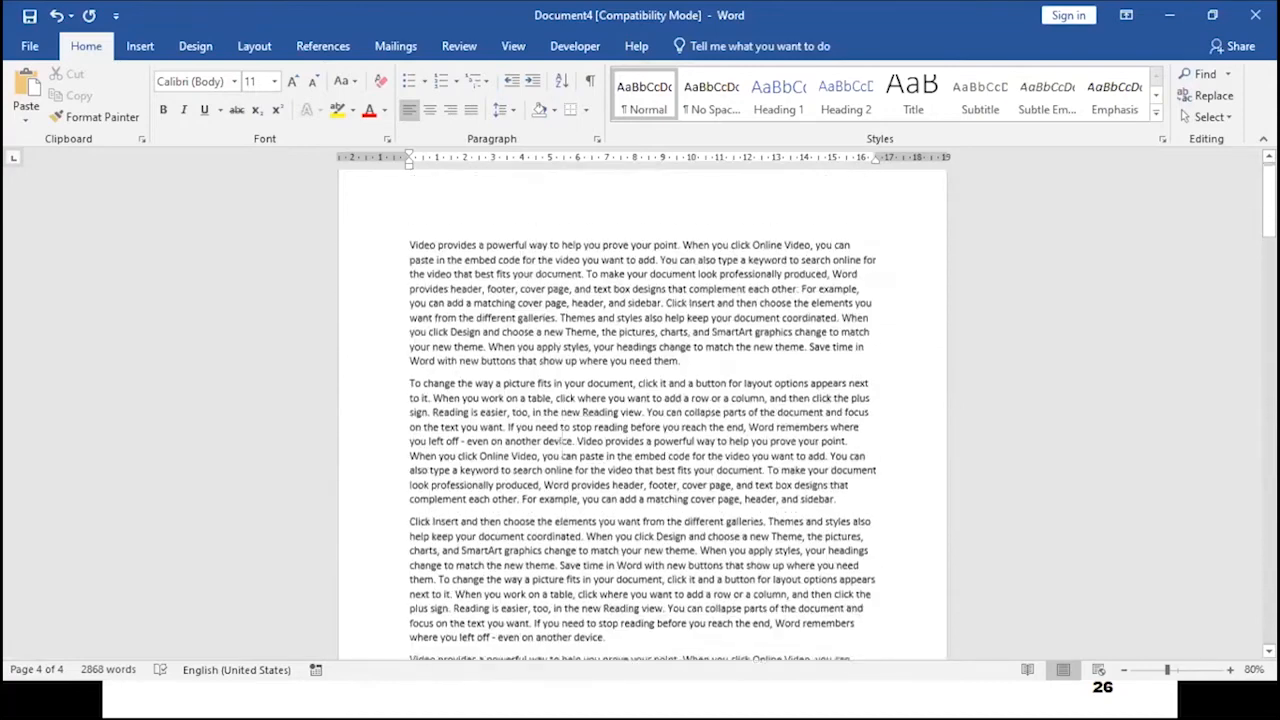
pyautogui.keyDown('ctrl'); pyautogui.scroll(5, 552, 420); pyautogui.keyUp('ctrl')
pyautogui.keyDown('ctrl'); pyautogui.scroll(2, 552, 414); pyautogui.keyUp('ctrl')
pyautogui.scroll(1, 468, 437)
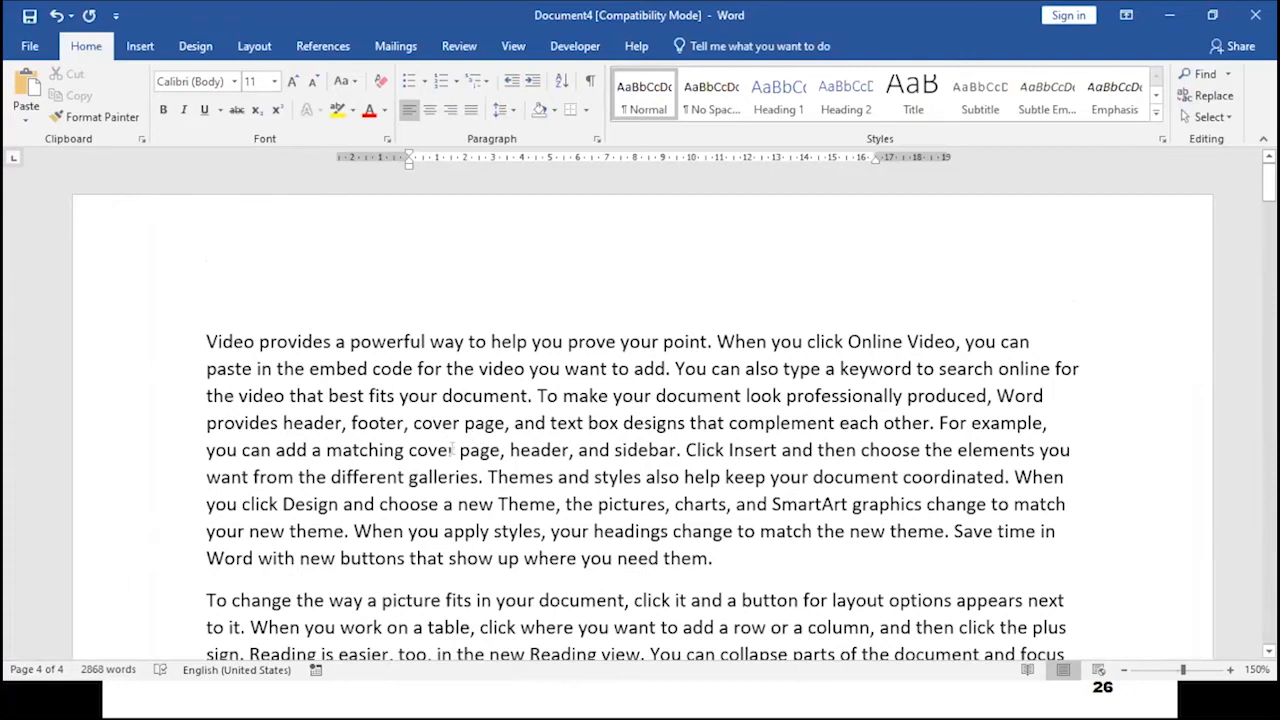
pyautogui.click(531, 395)
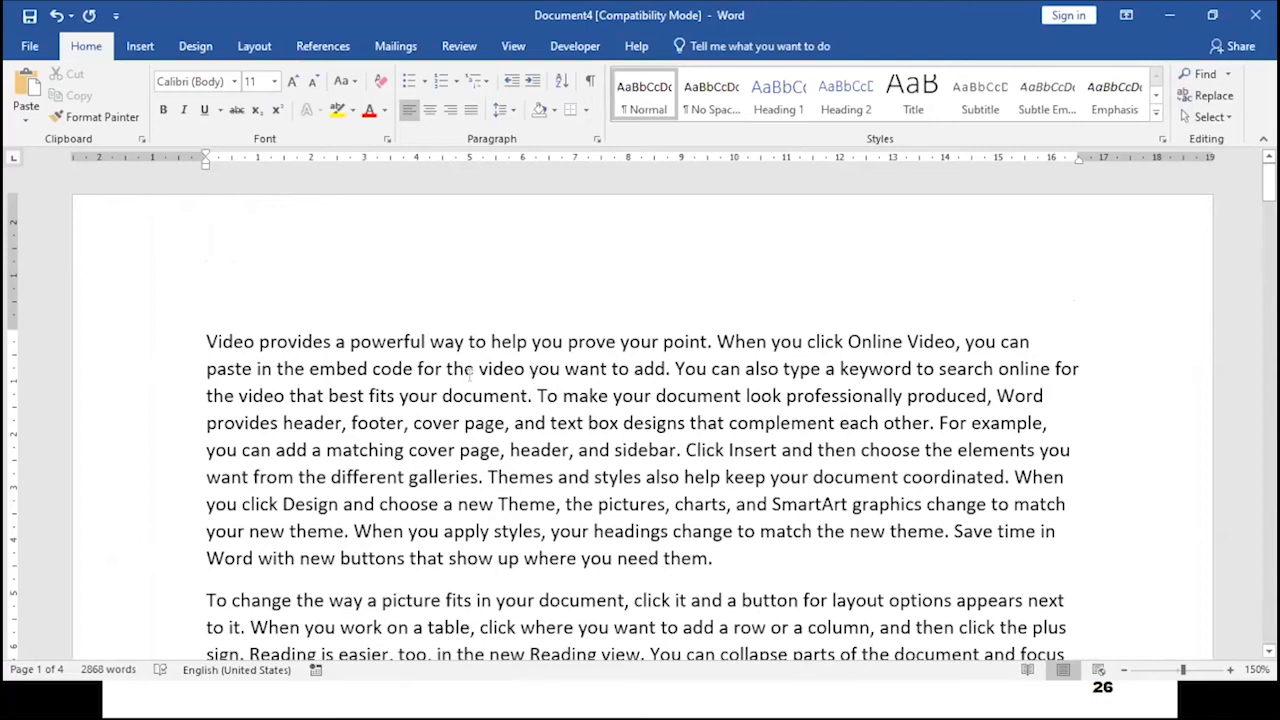
pyautogui.scroll(-15, 472, 370)
pyautogui.scroll(-15, 477, 369)
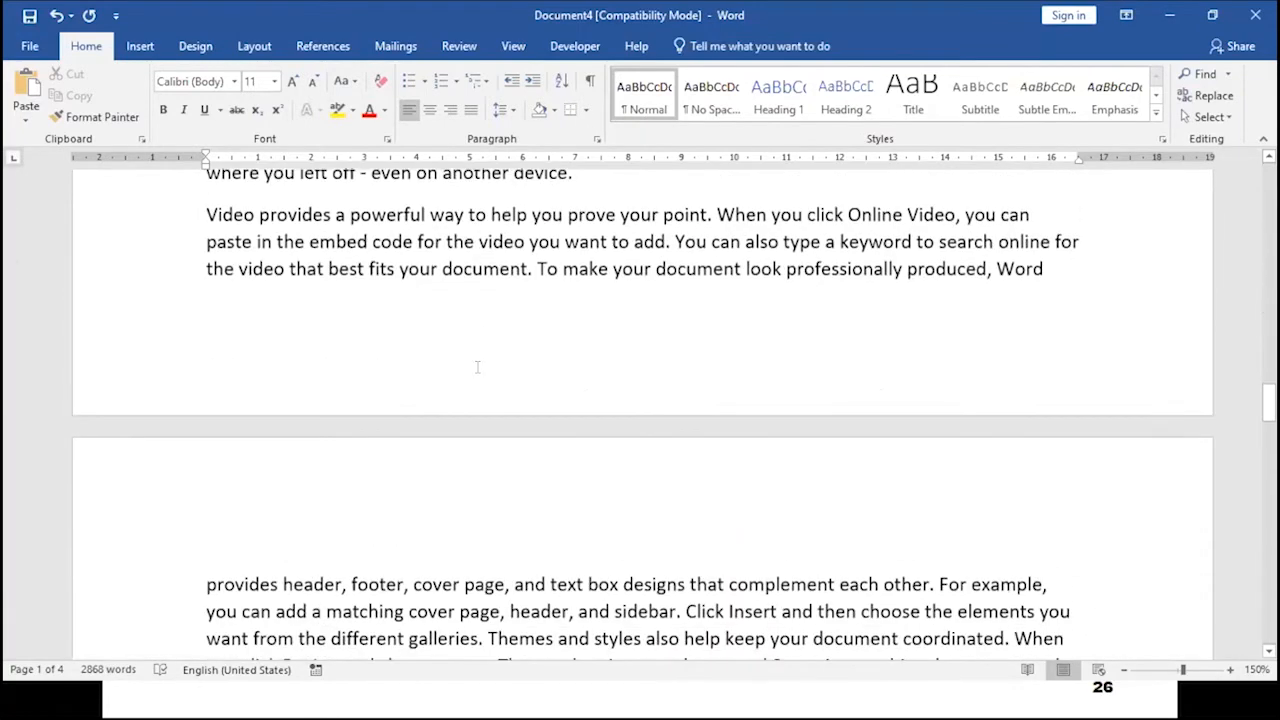
# - Insert a Next Page section break after the last word on the first page
pyautogui.click(1046, 269)
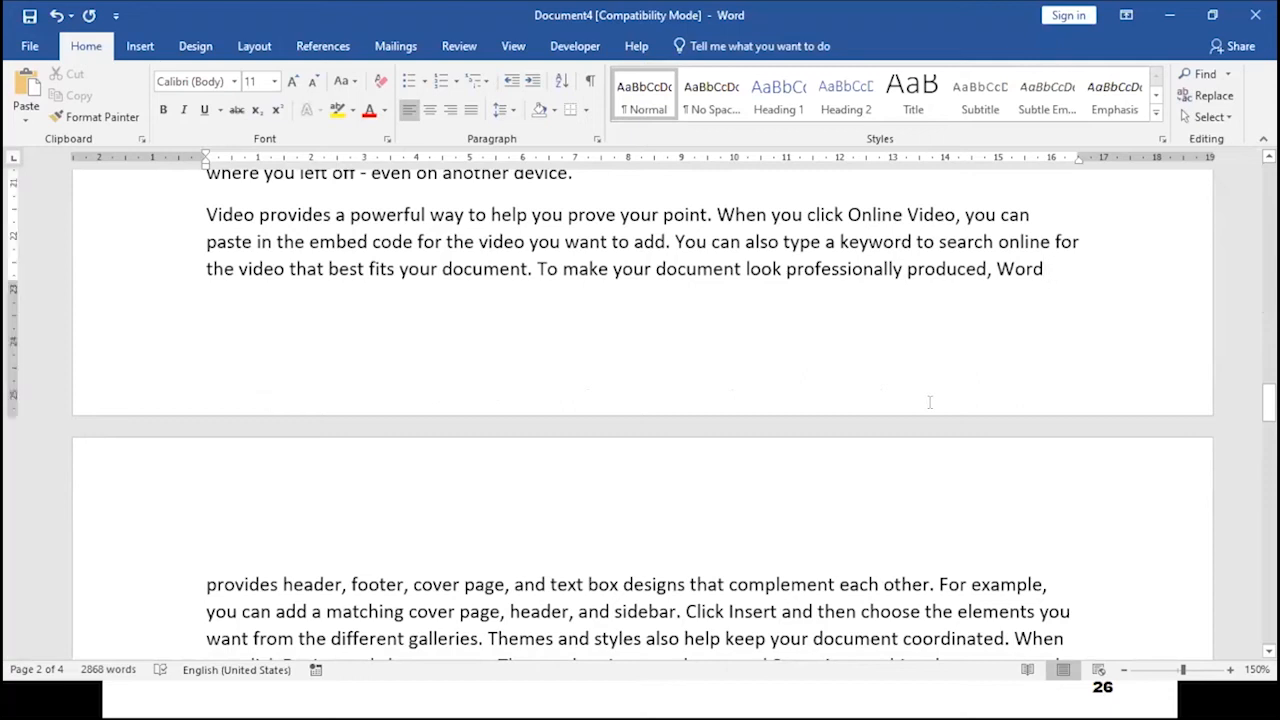
pyautogui.click(262, 52)
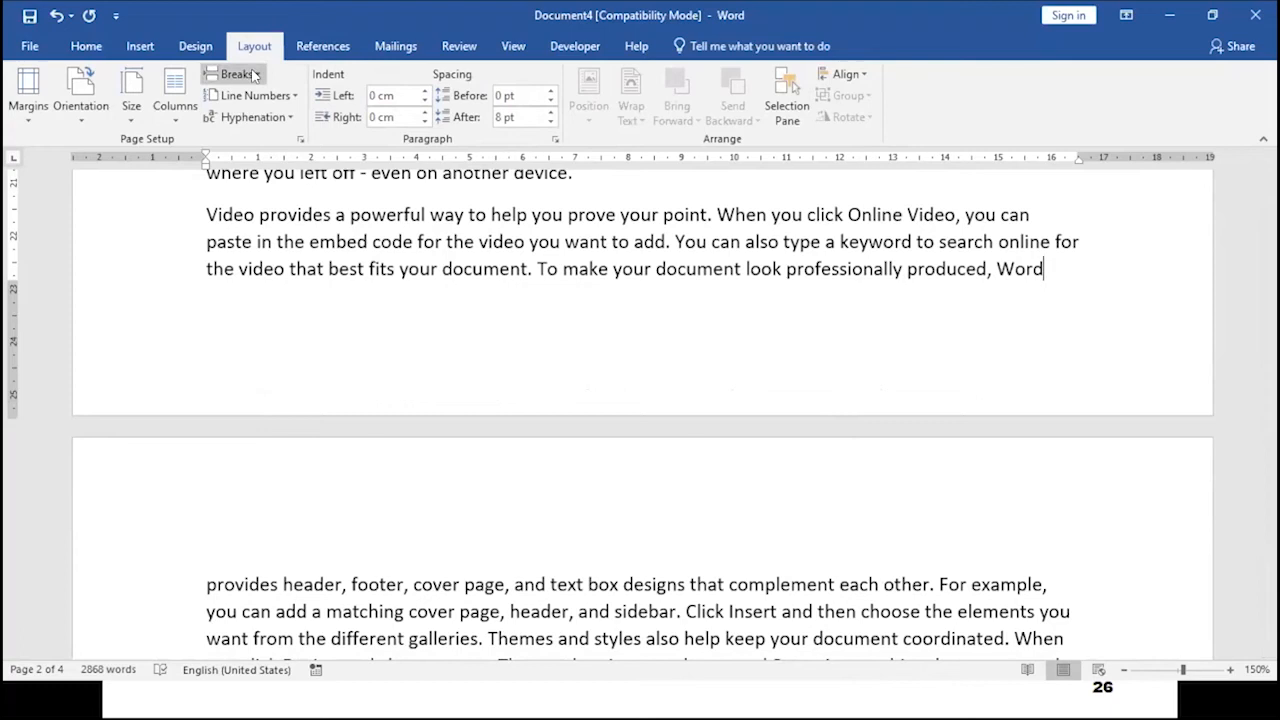
pyautogui.click(236, 74)
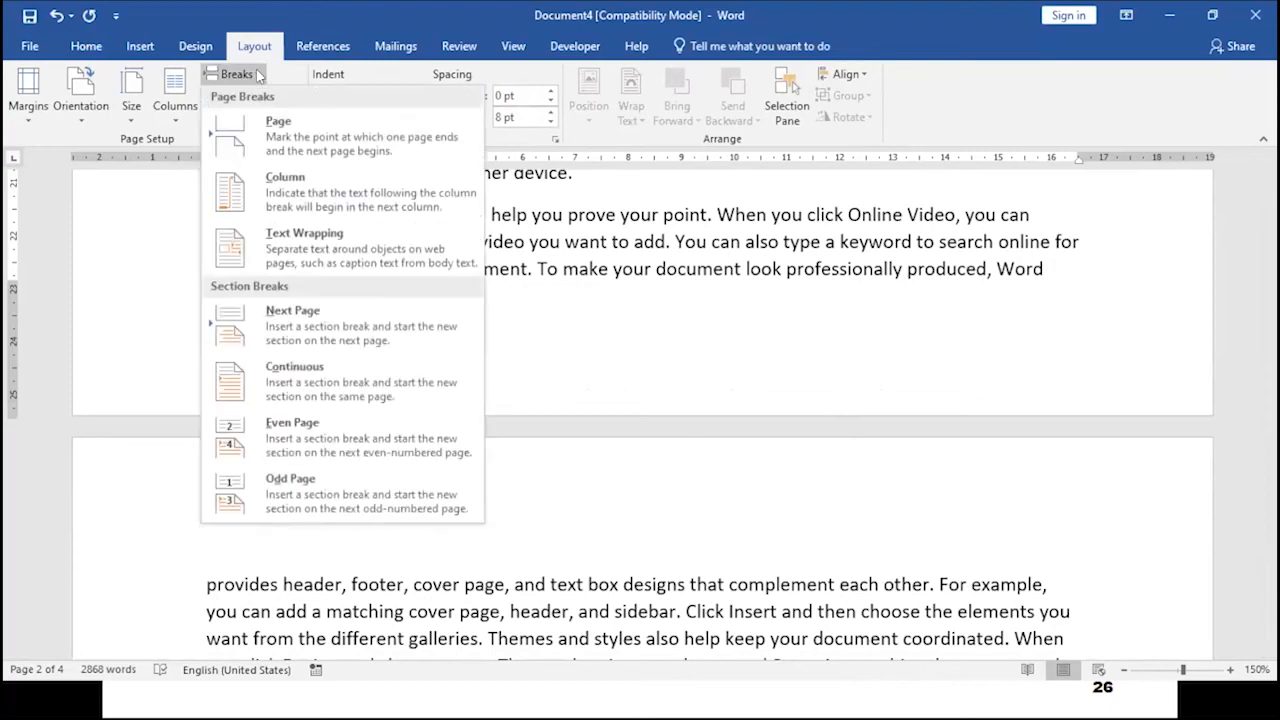
pyautogui.click(323, 323)
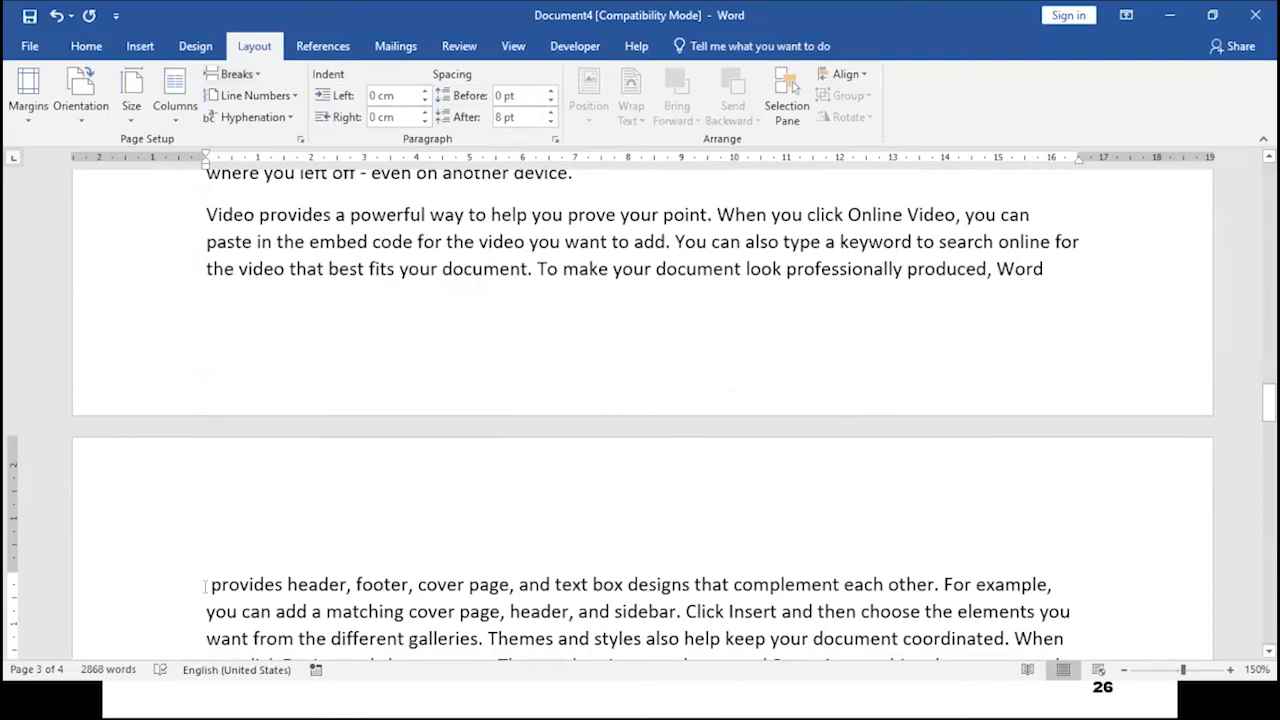
pyautogui.scroll(-2, 255, 588)
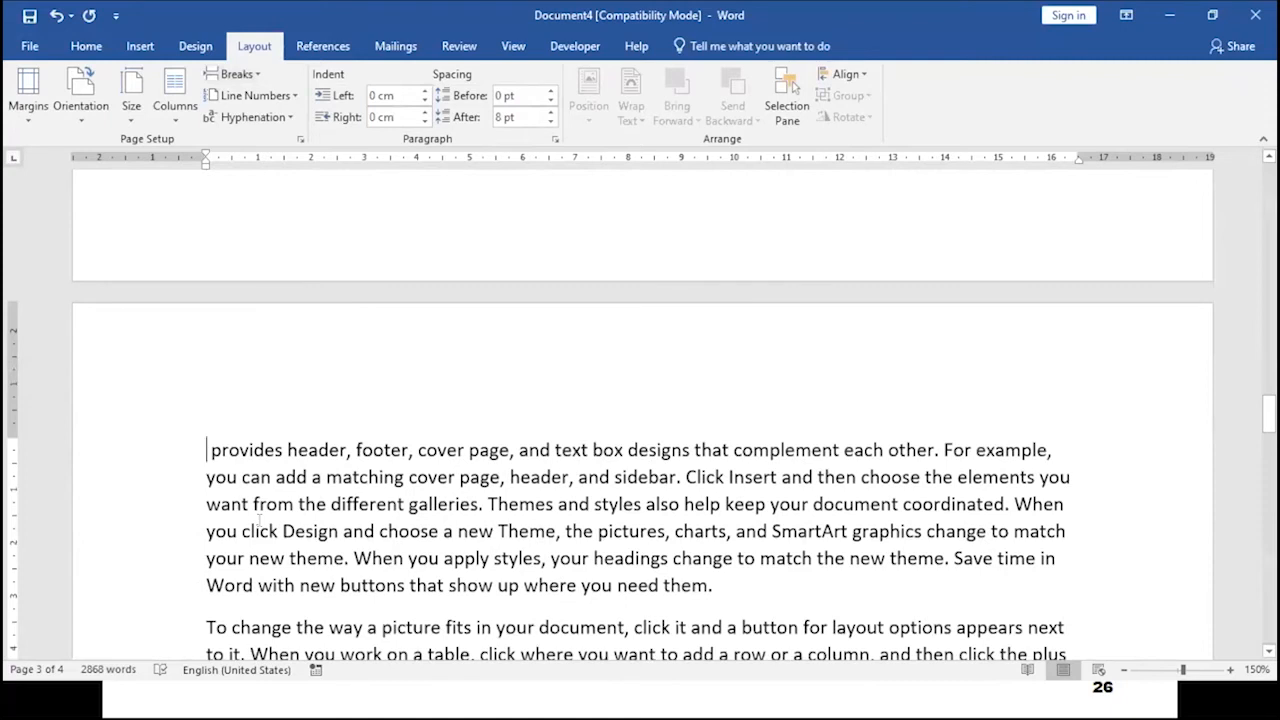
pyautogui.scroll(-7, 259, 519)
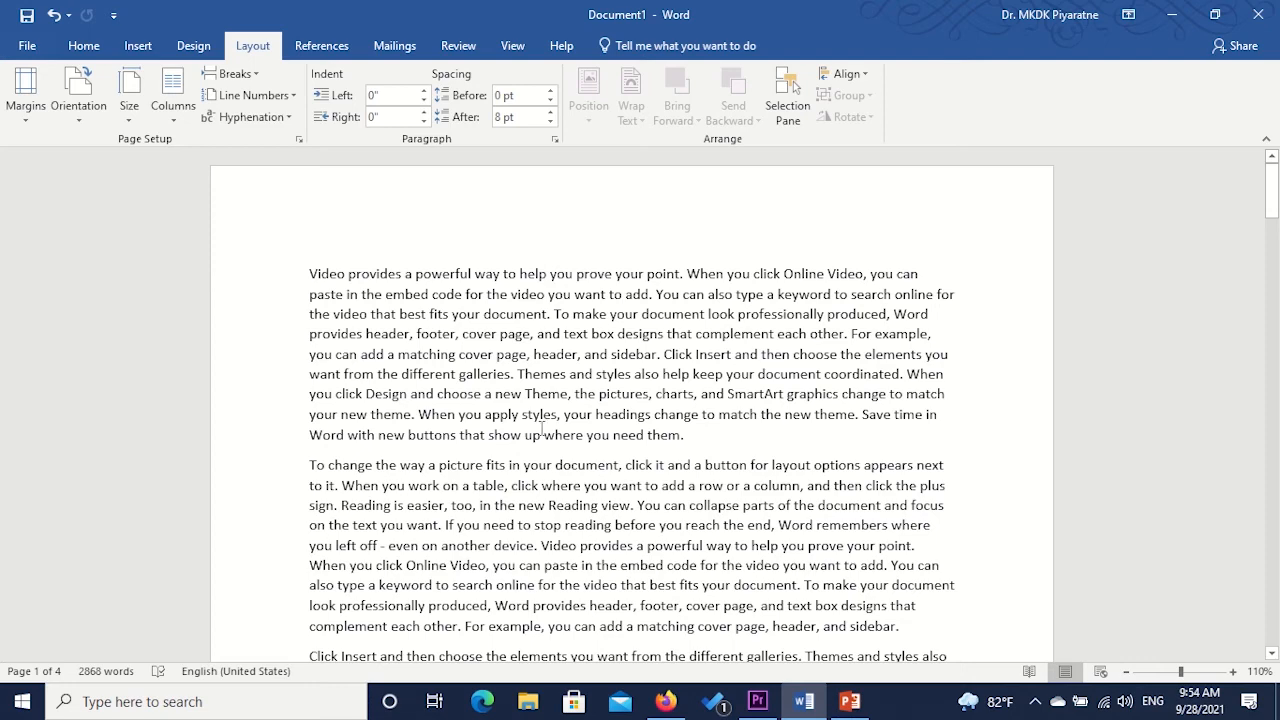
# - Open the first page's header and insert an Accent Bar 2 page number at the top of the page
pyautogui.scroll(-5, 541, 428)
pyautogui.scroll(6, 540, 410)
pyautogui.doubleClick(677, 223)
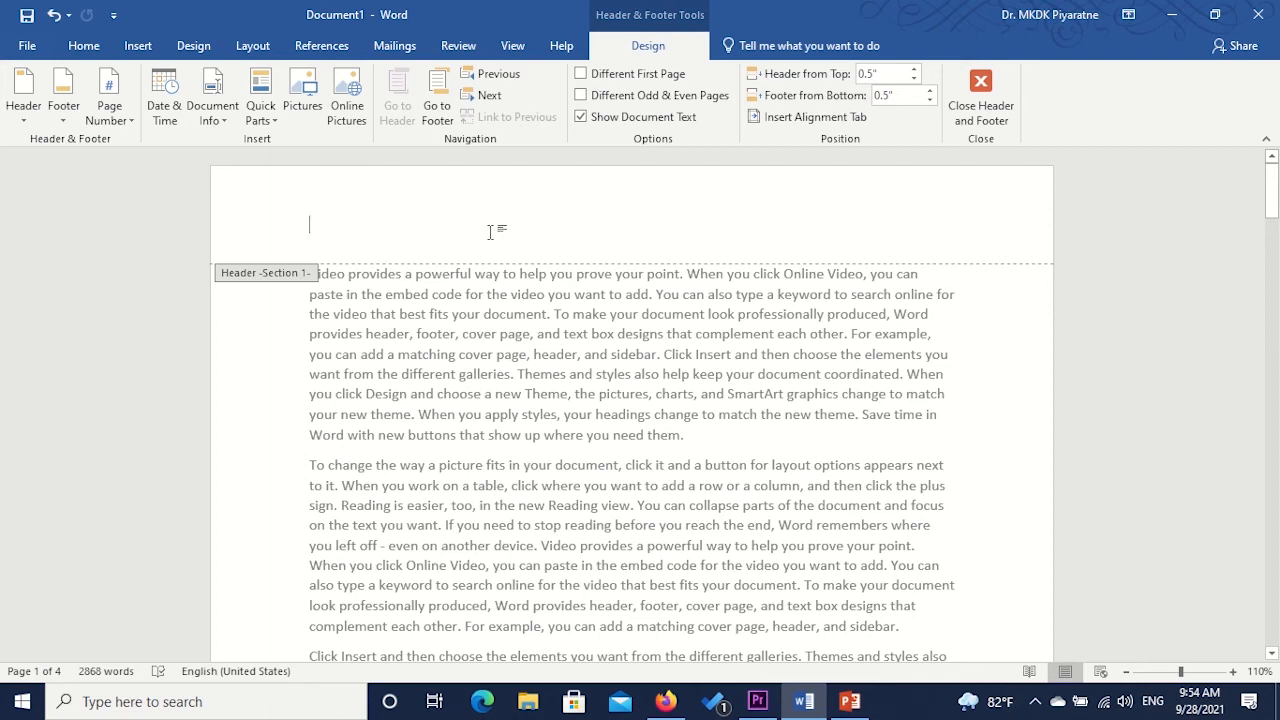
pyautogui.click(128, 120)
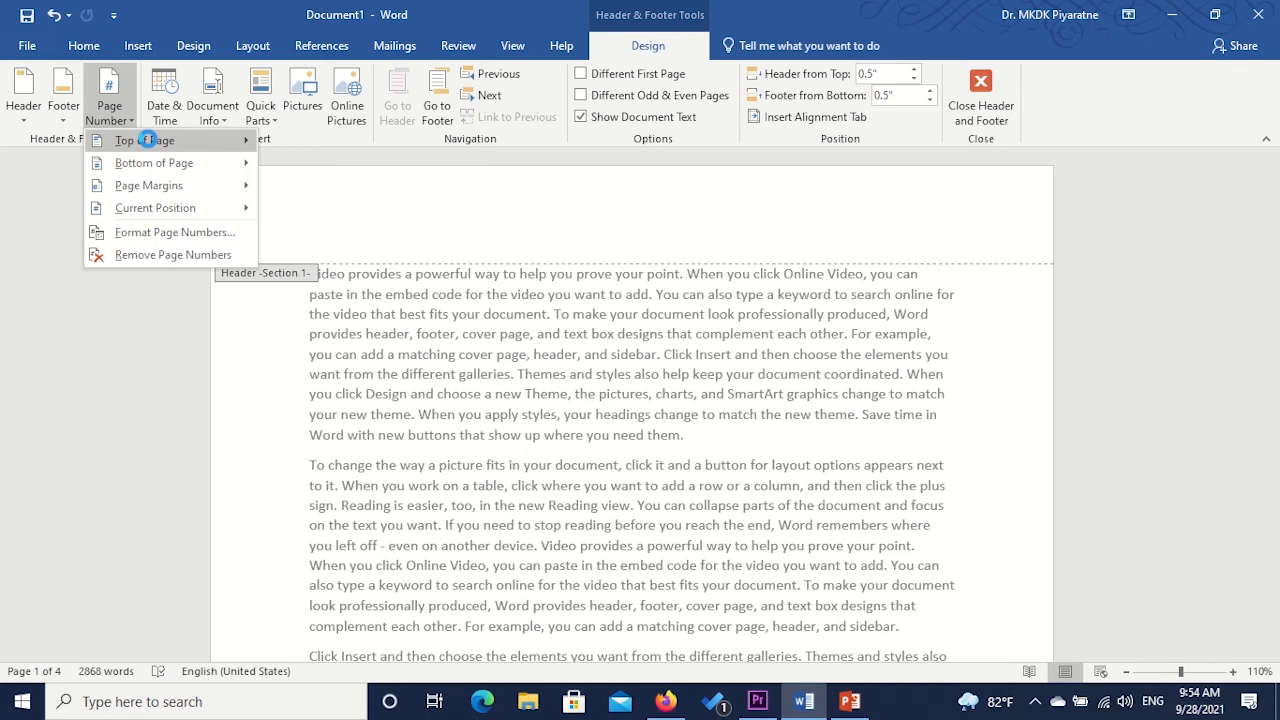
pyautogui.moveTo(183, 147)
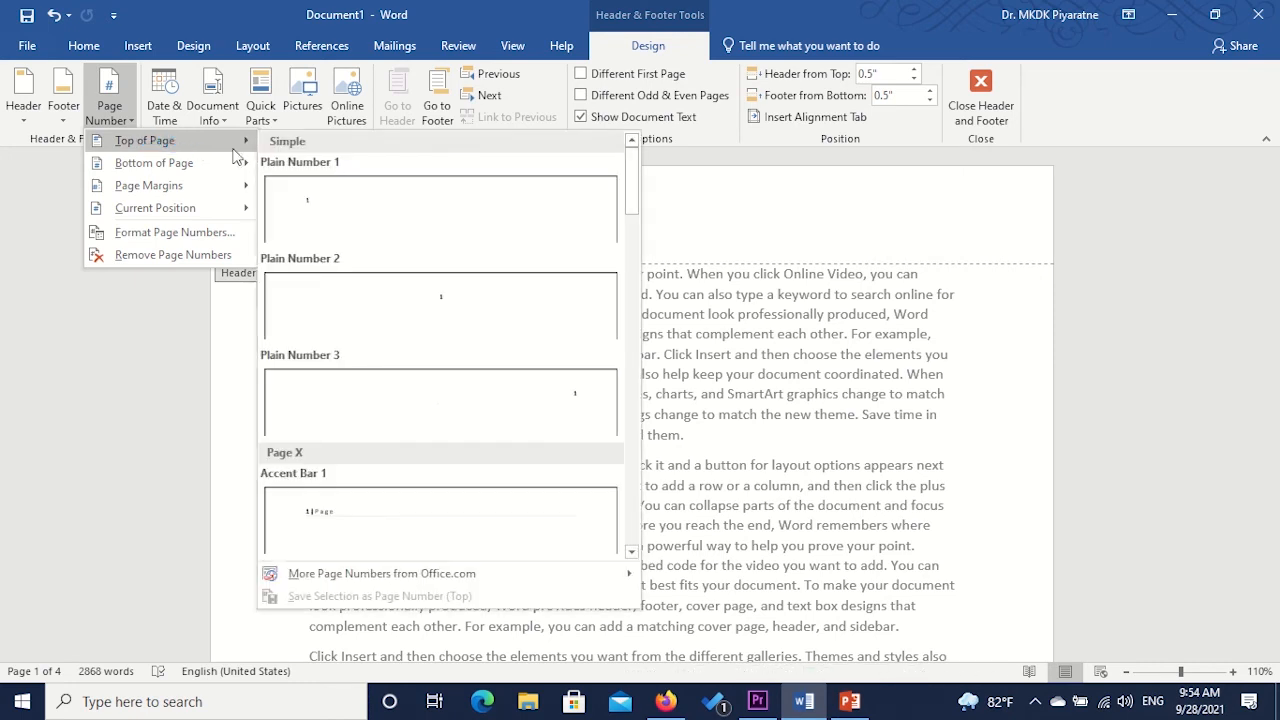
pyautogui.scroll(-3, 553, 335)
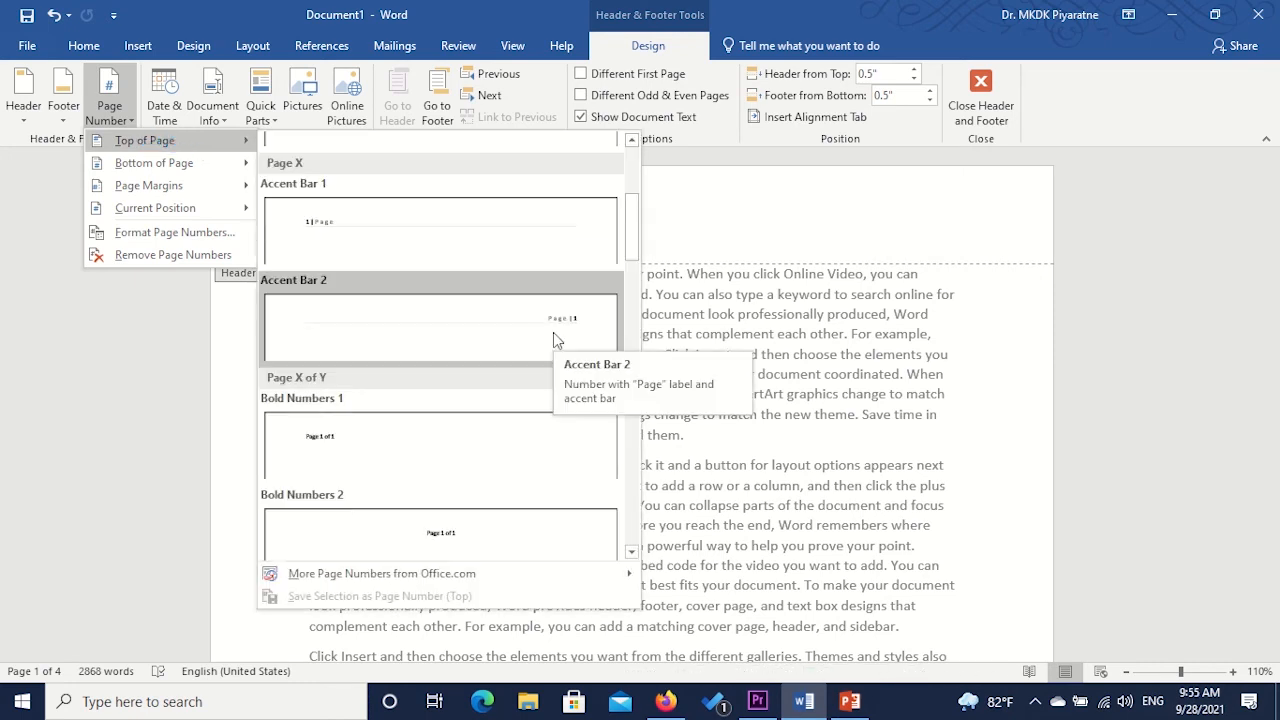
pyautogui.click(553, 338)
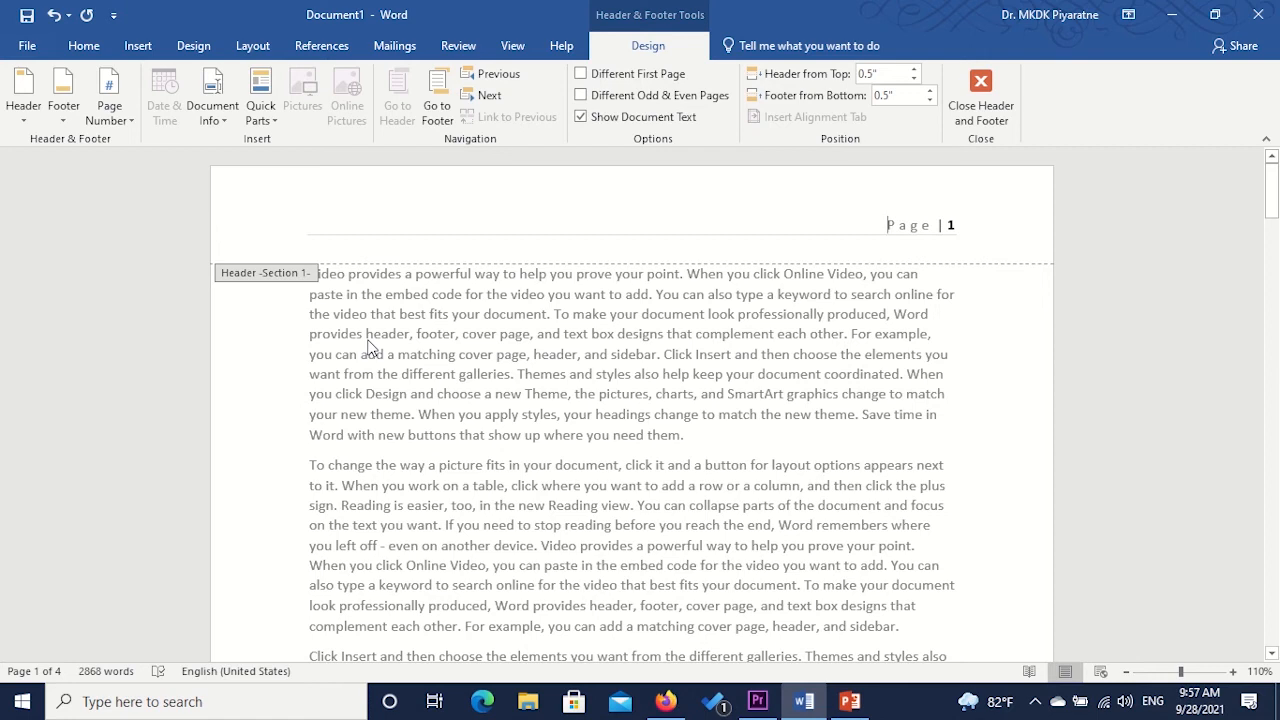
# - Enter 'Header in Section 1-' before the page number in the header, then close the header and footer
pyautogui.write('Heade')
pyautogui.write('r Se')
pyautogui.write('ction')
pyautogui.write(' 1')
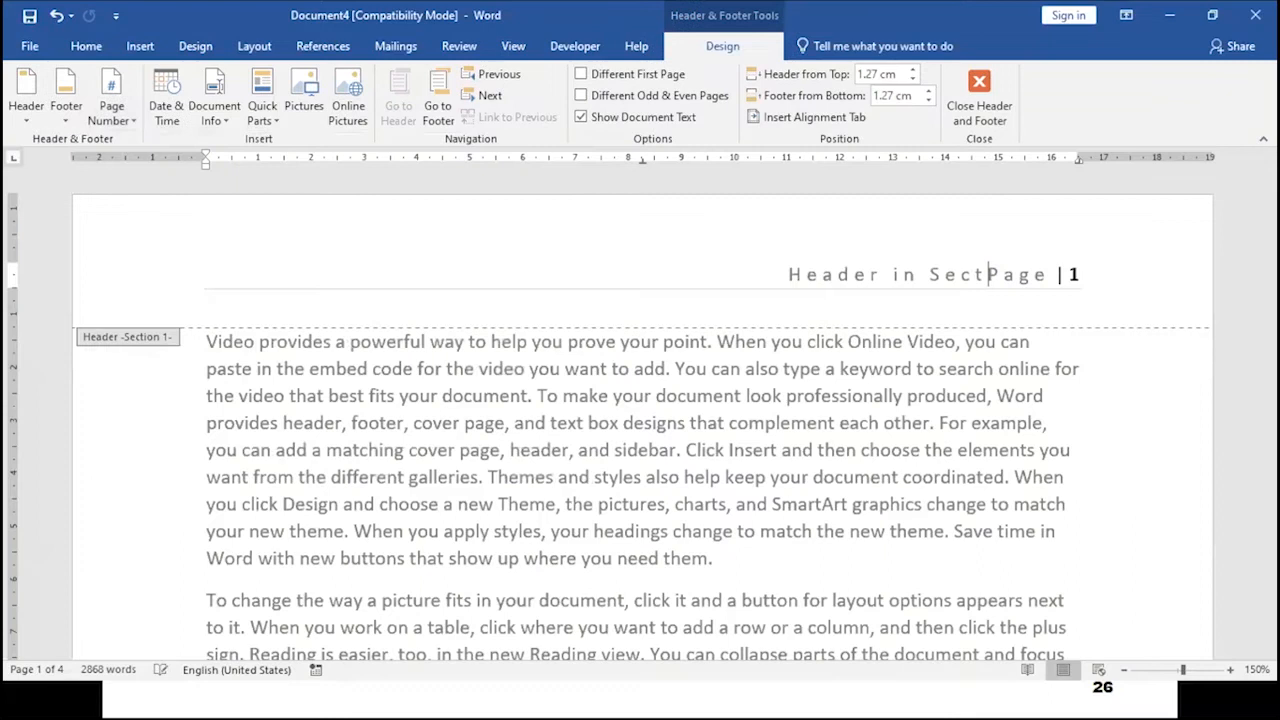
pyautogui.write('ion 1')
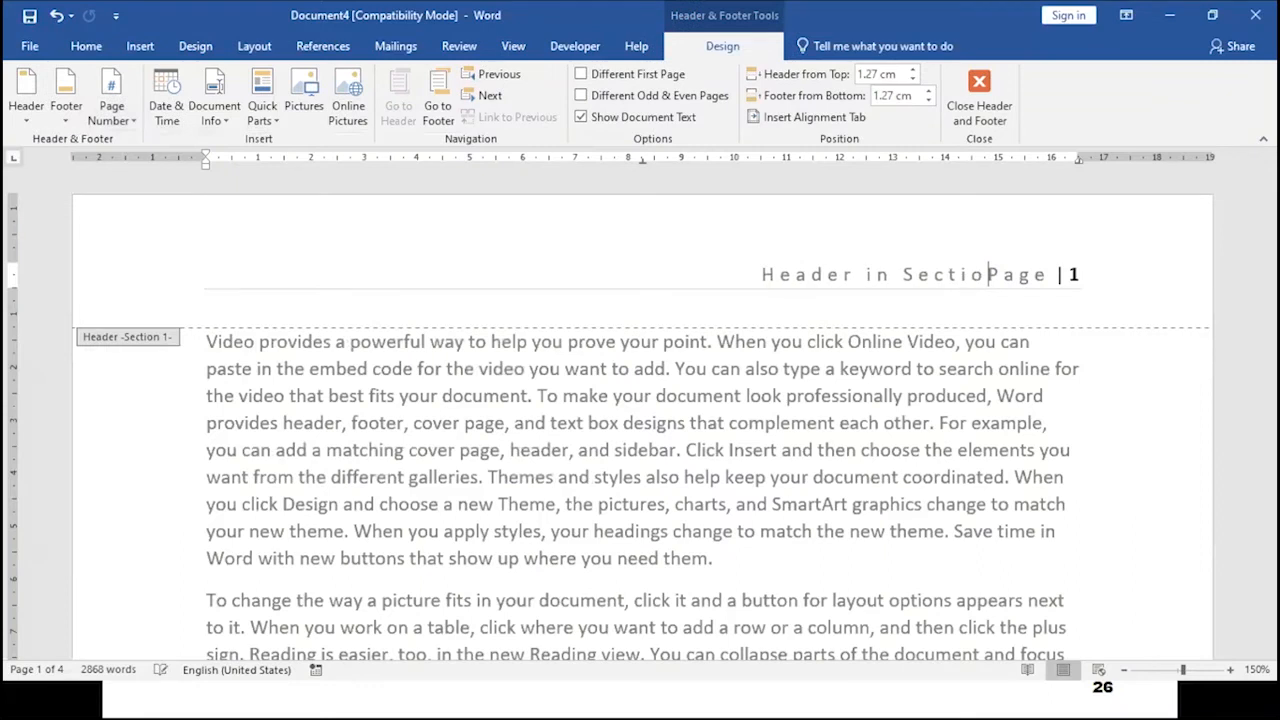
pyautogui.write('-')
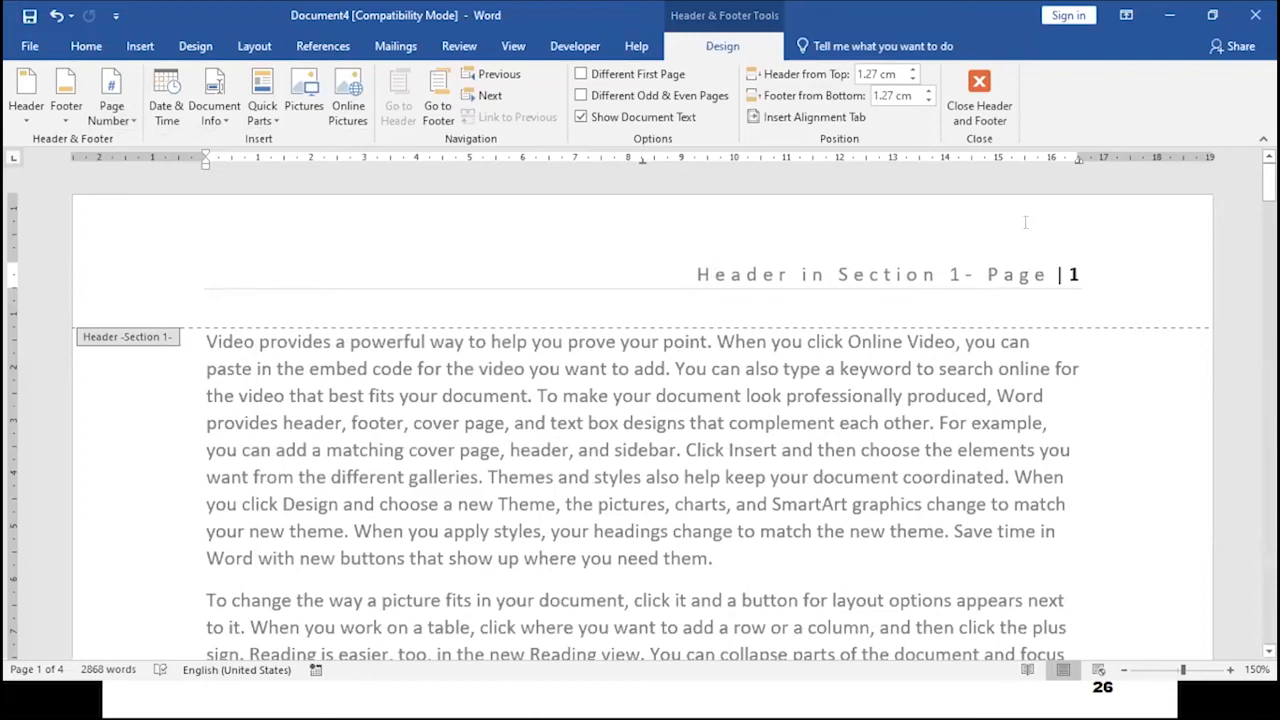
pyautogui.click(983, 90)
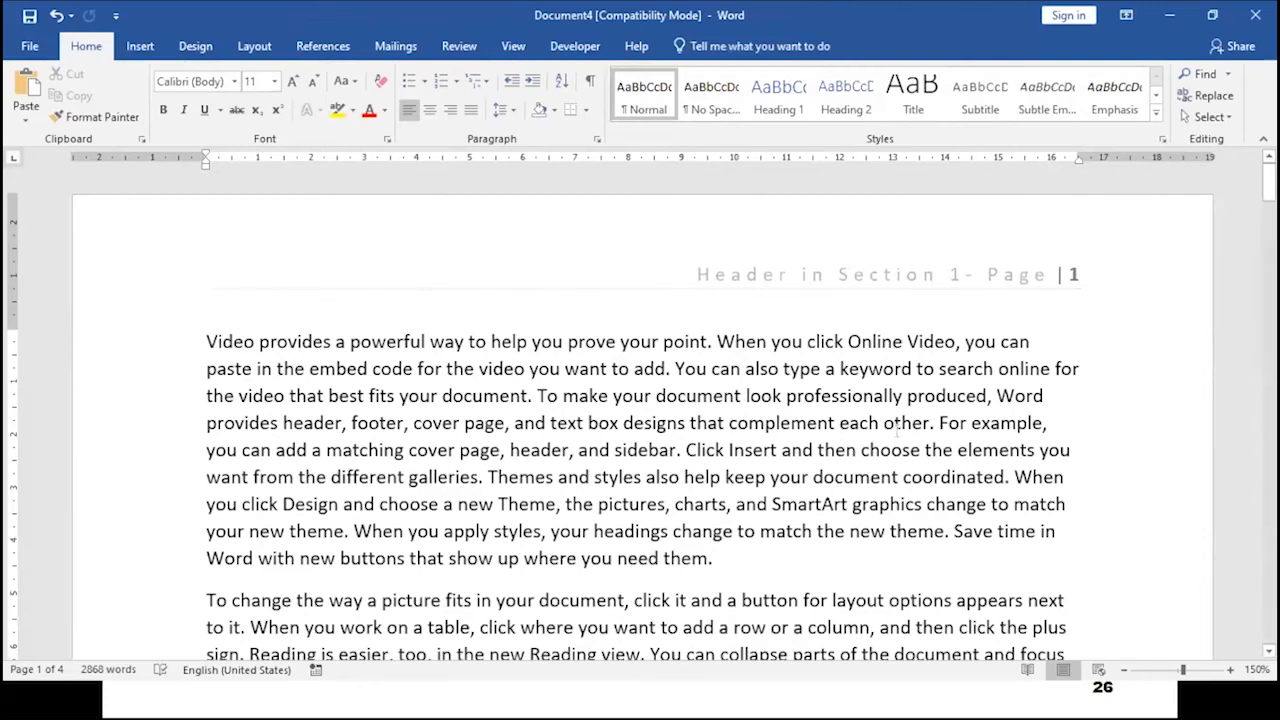
# - Open the header of the second section on page 3 and turn off its link to the previous section
pyautogui.scroll(-5, 890, 447)
pyautogui.scroll(-5, 890, 447)
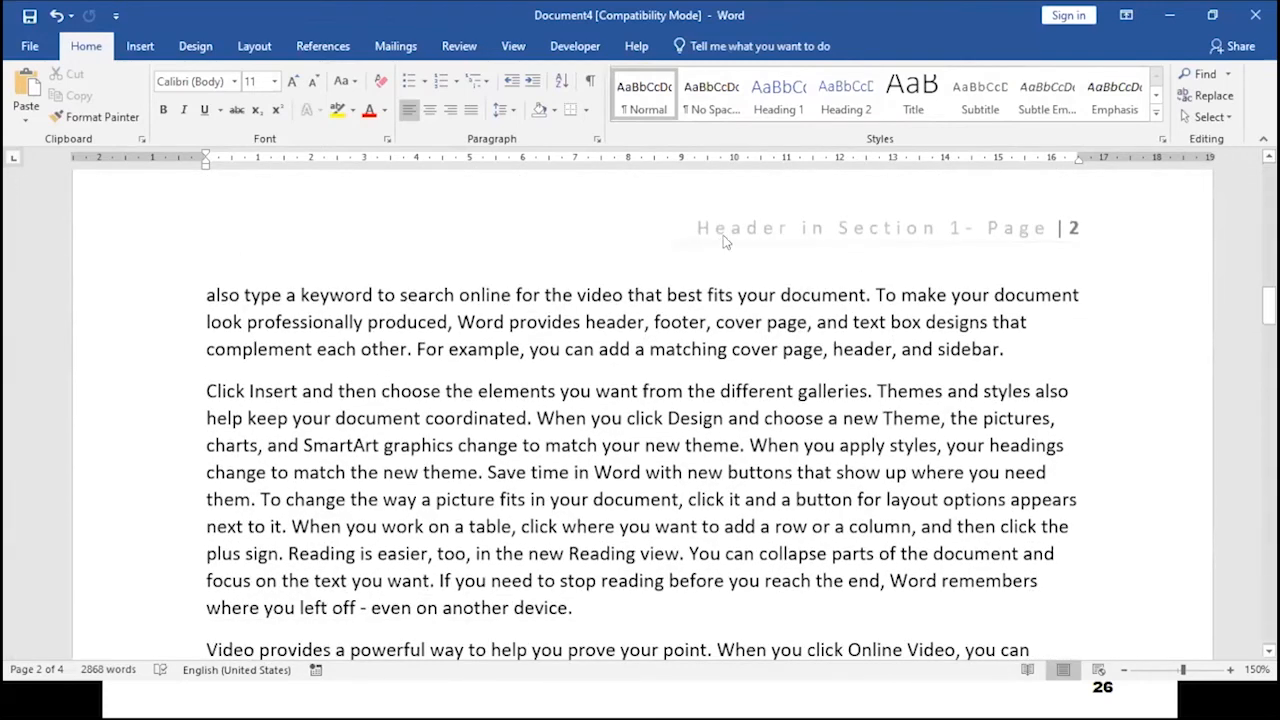
pyautogui.scroll(-1, 953, 368)
pyautogui.scroll(-12, 953, 370)
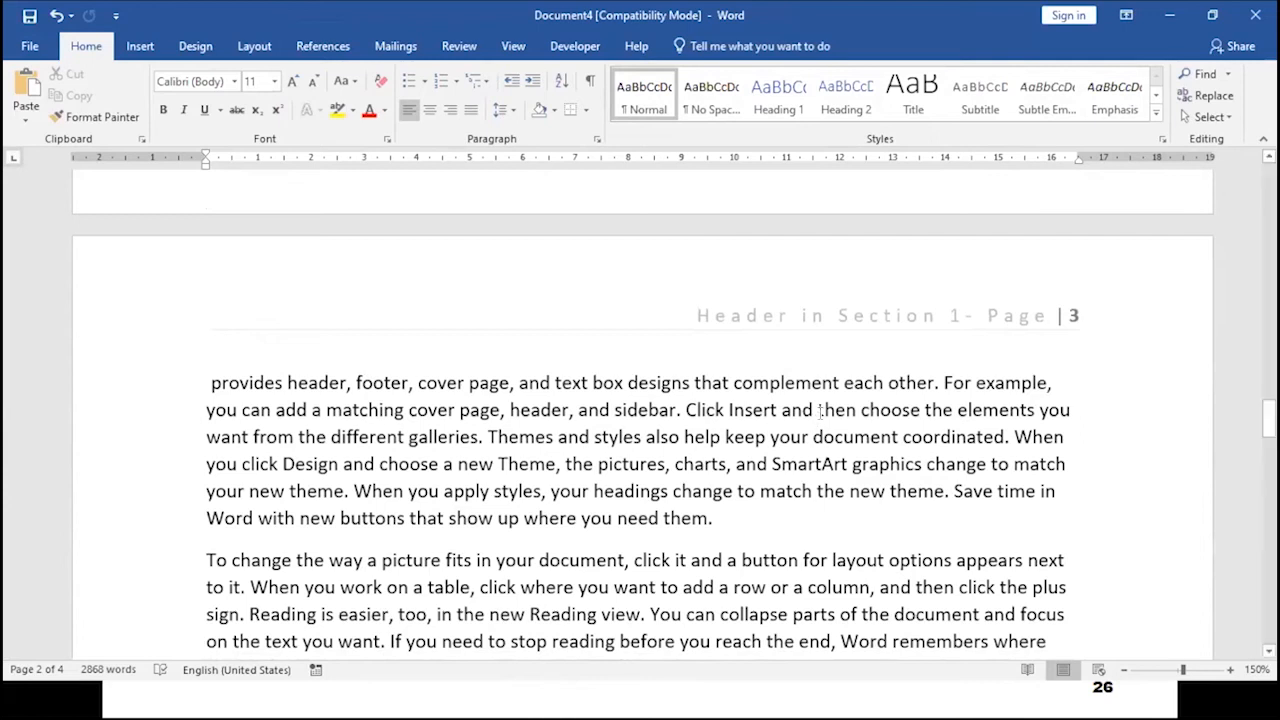
pyautogui.doubleClick(818, 316)
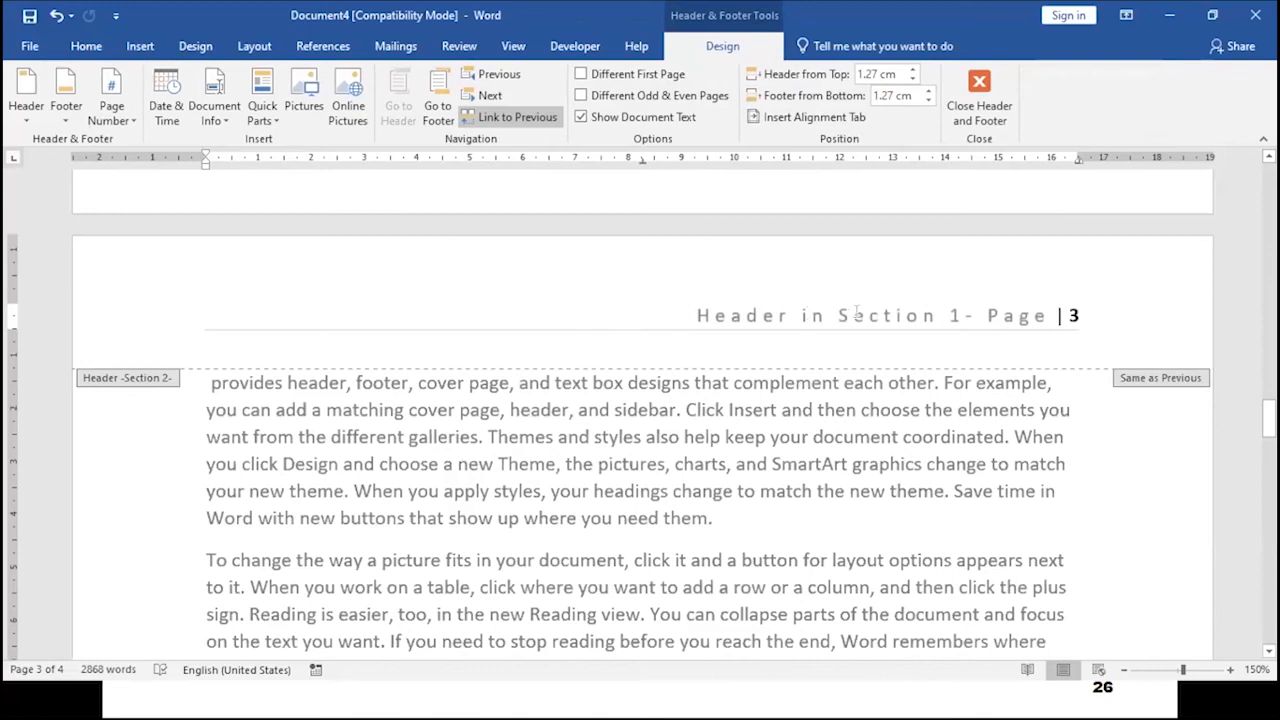
pyautogui.click(500, 118)
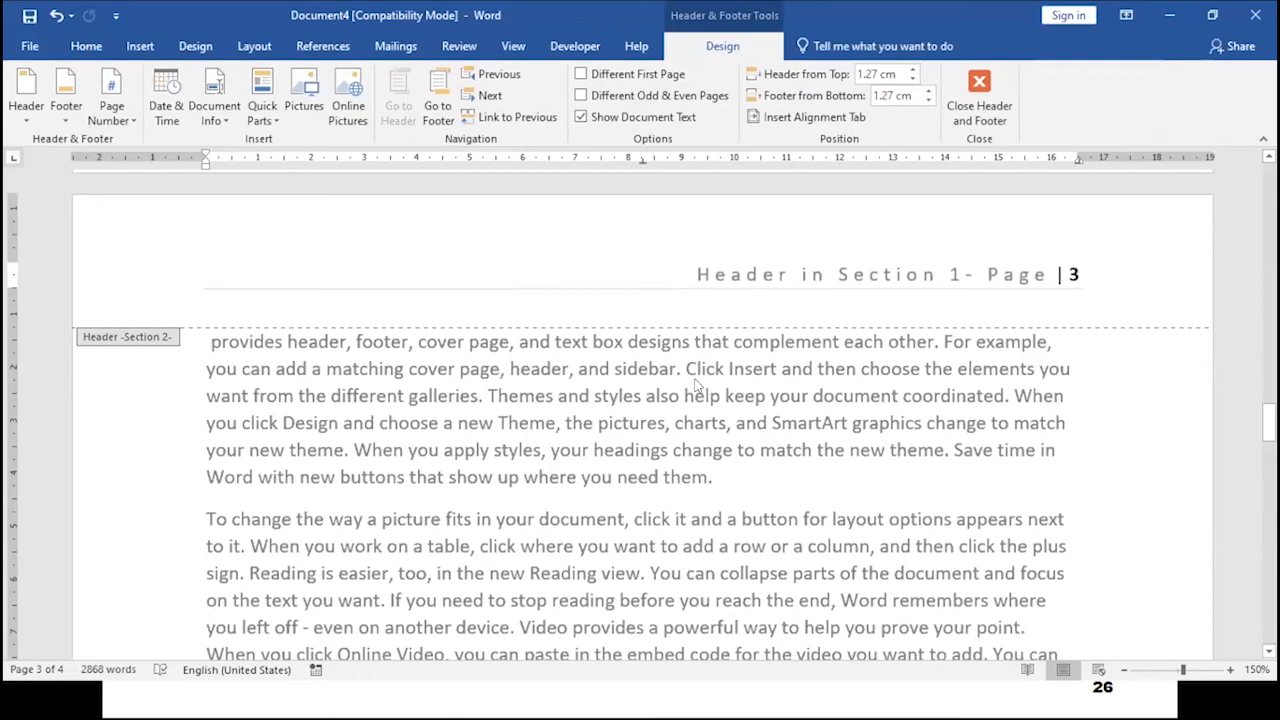
# - Change the section 2 header text to 'Header in Section2-' and close the header and footer
pyautogui.click(945, 273)
pyautogui.press('Delete')
pyautogui.press('BackSpace')
pyautogui.write('2')
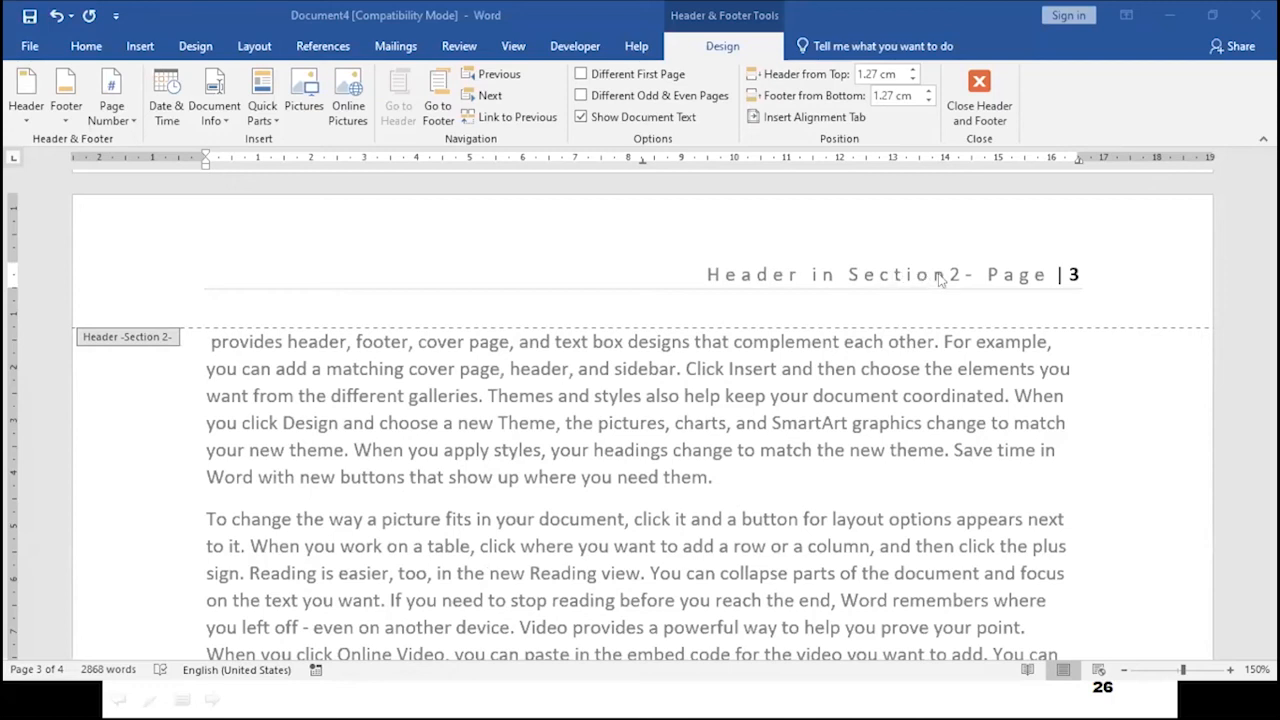
pyautogui.click(979, 107)
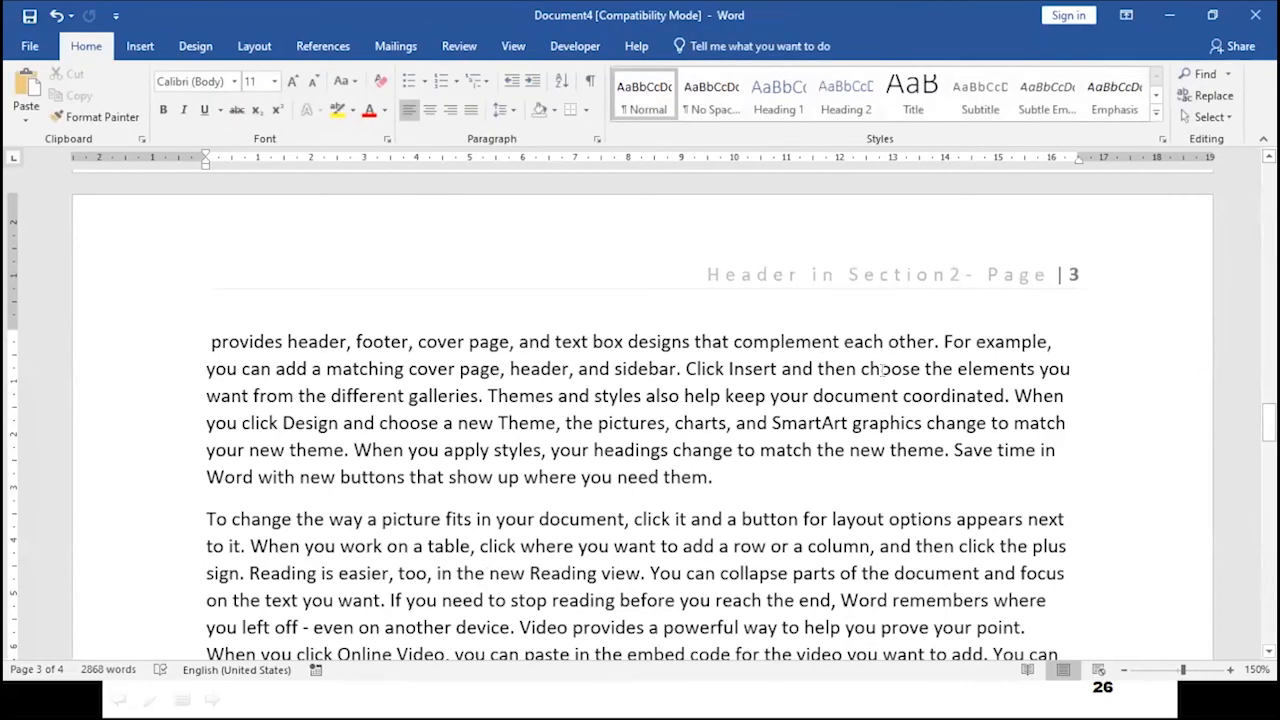
# - Scroll through the pages to compare the headers of section 1 and section 2
pyautogui.scroll(10, 880, 368)
pyautogui.scroll(10, 885, 358)
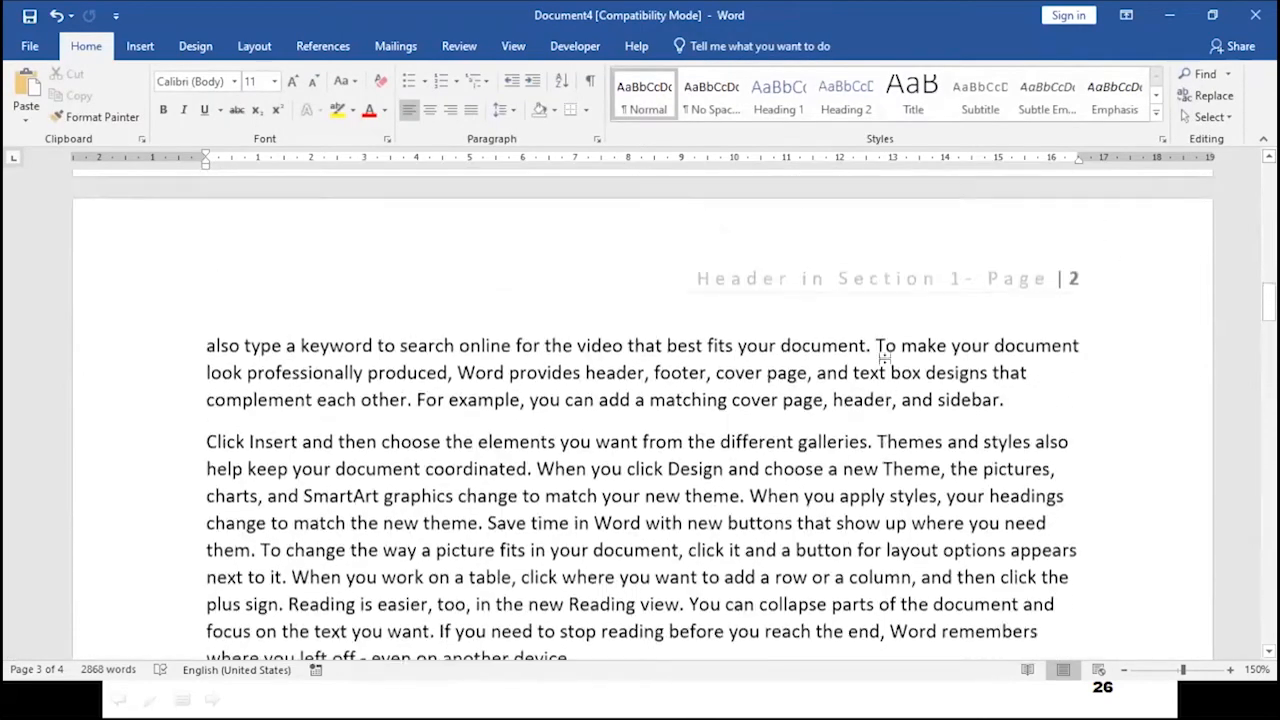
pyautogui.scroll(-3, 660, 368)
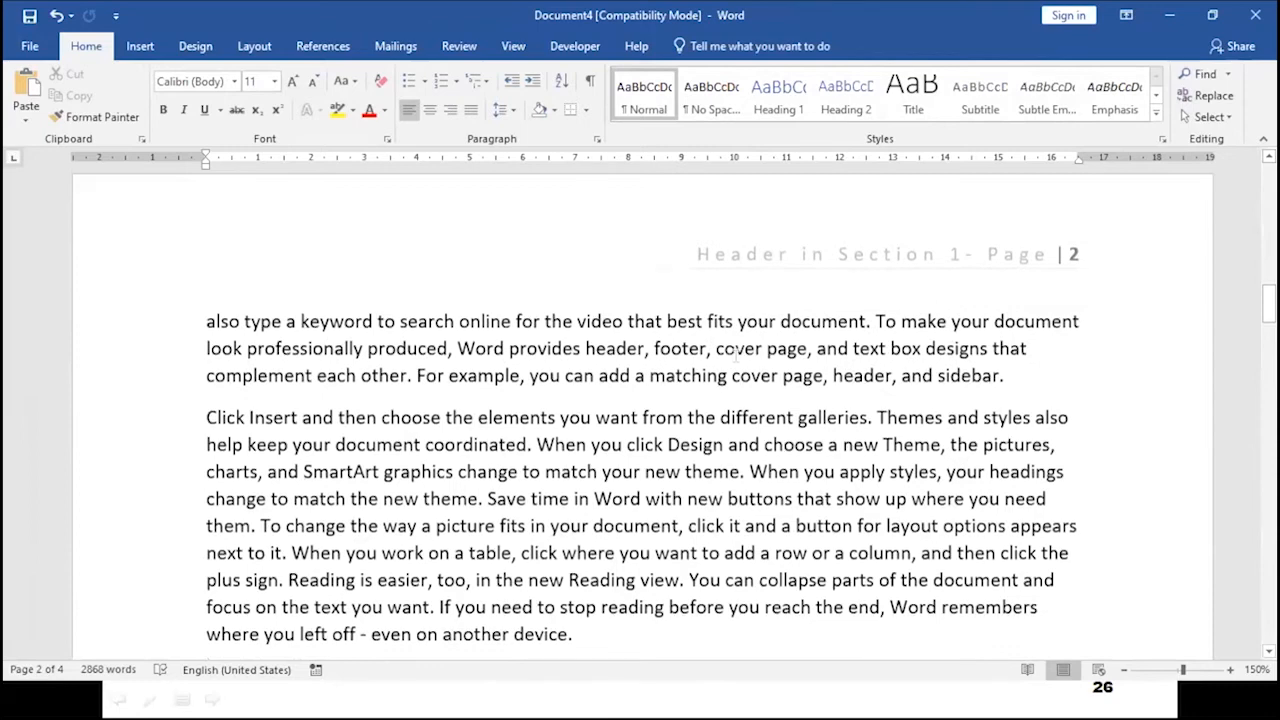
pyautogui.scroll(12, 660, 368)
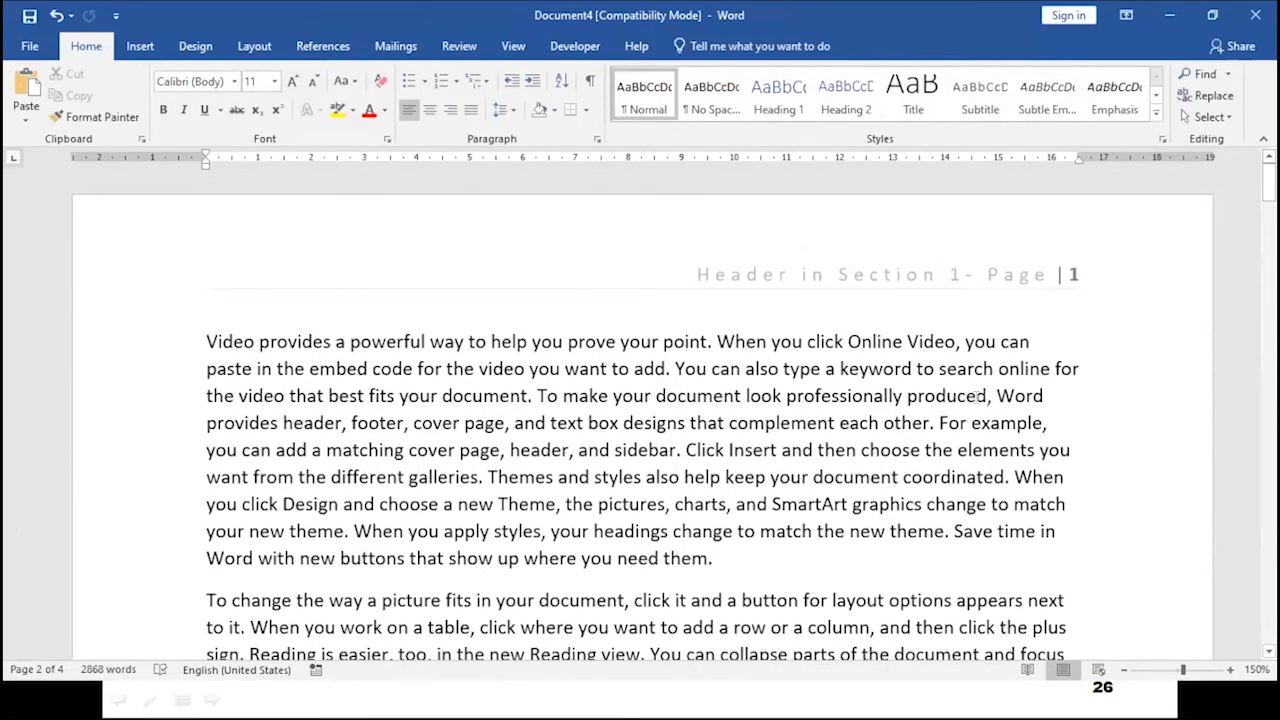
pyautogui.scroll(-12, 1028, 285)
pyautogui.scroll(-3, 846, 390)
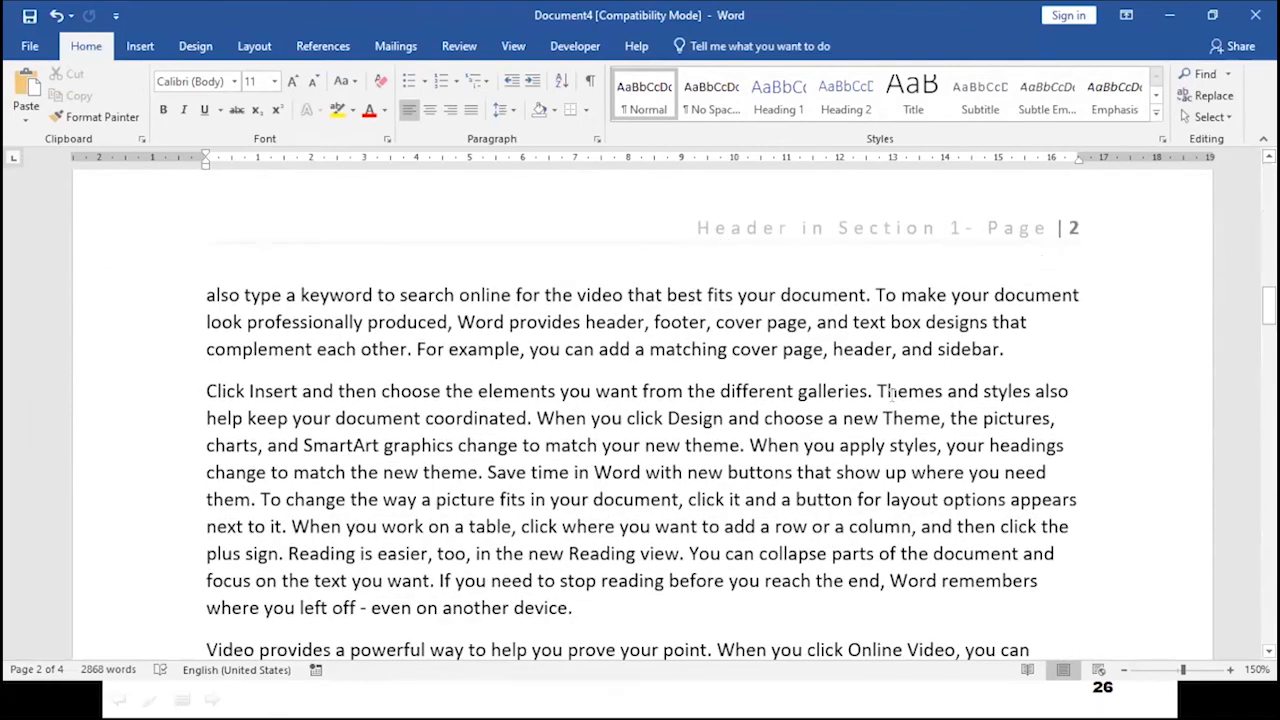
pyautogui.scroll(-18, 866, 396)
pyautogui.scroll(-1, 868, 396)
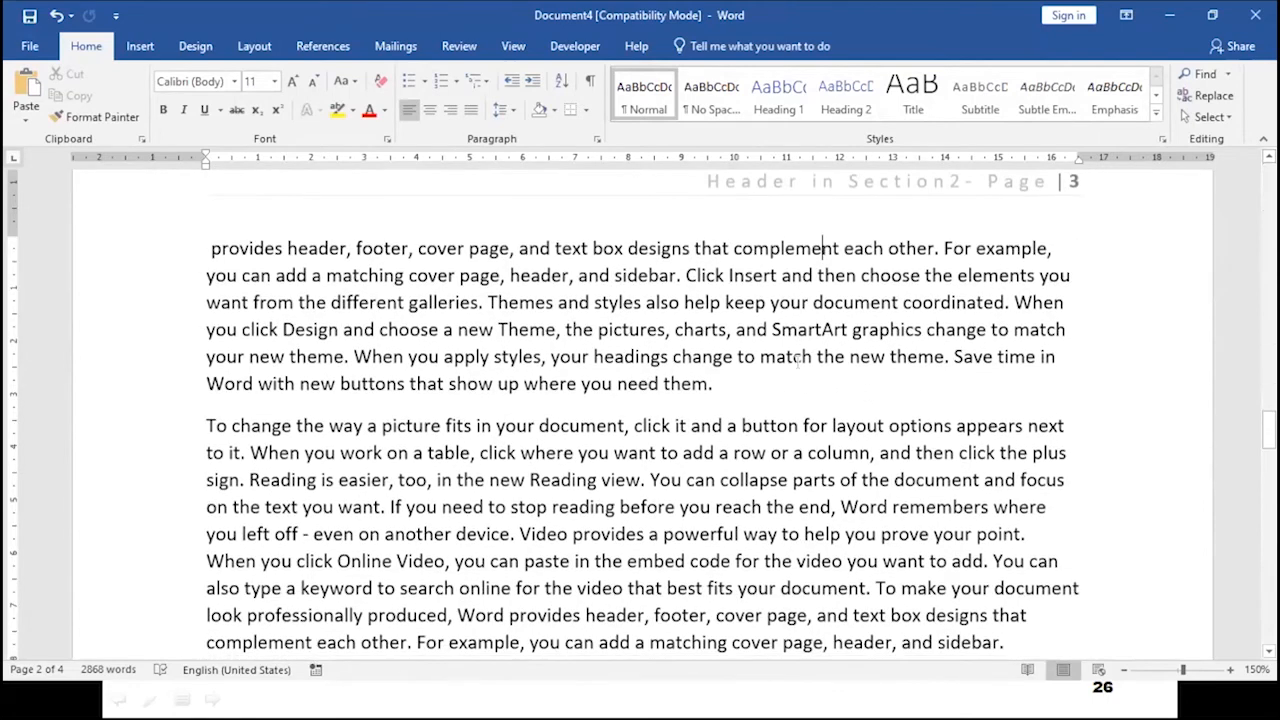
pyautogui.scroll(1, 797, 362)
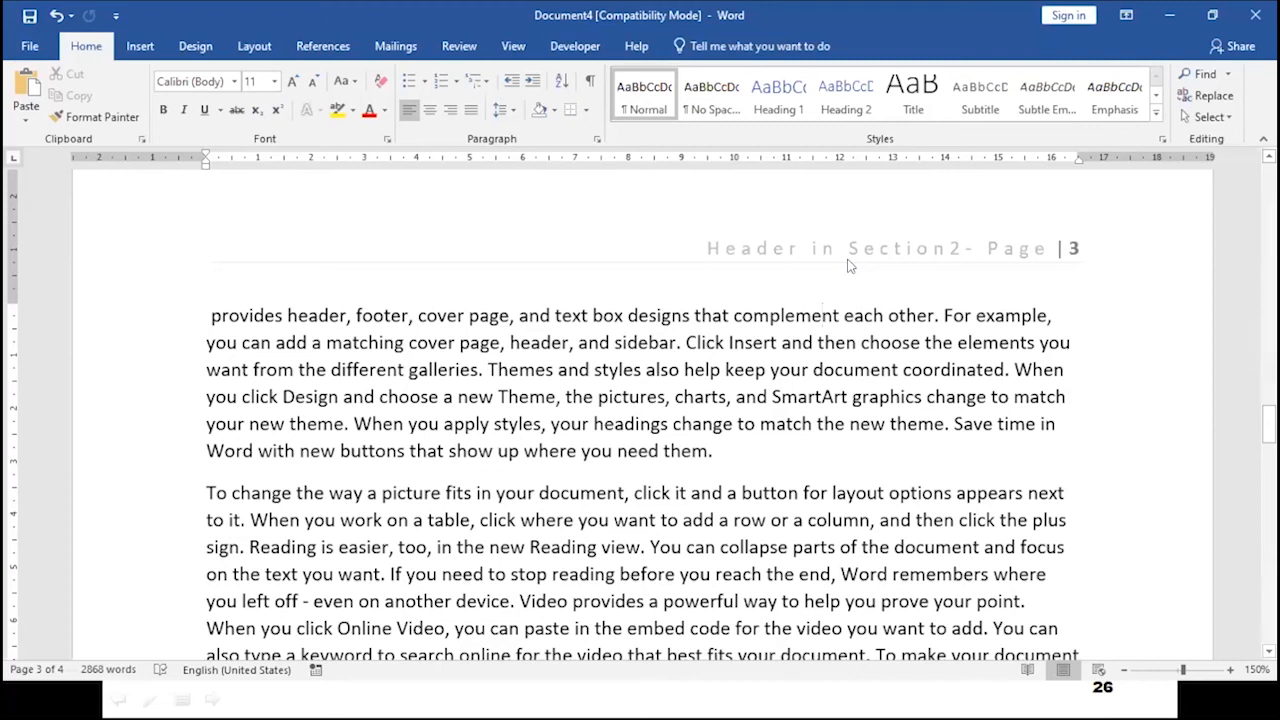
# - Format the section 2 page number to restart at 1, then close the header and footer
pyautogui.doubleClick(936, 252)
pyautogui.doubleClick(1073, 248)
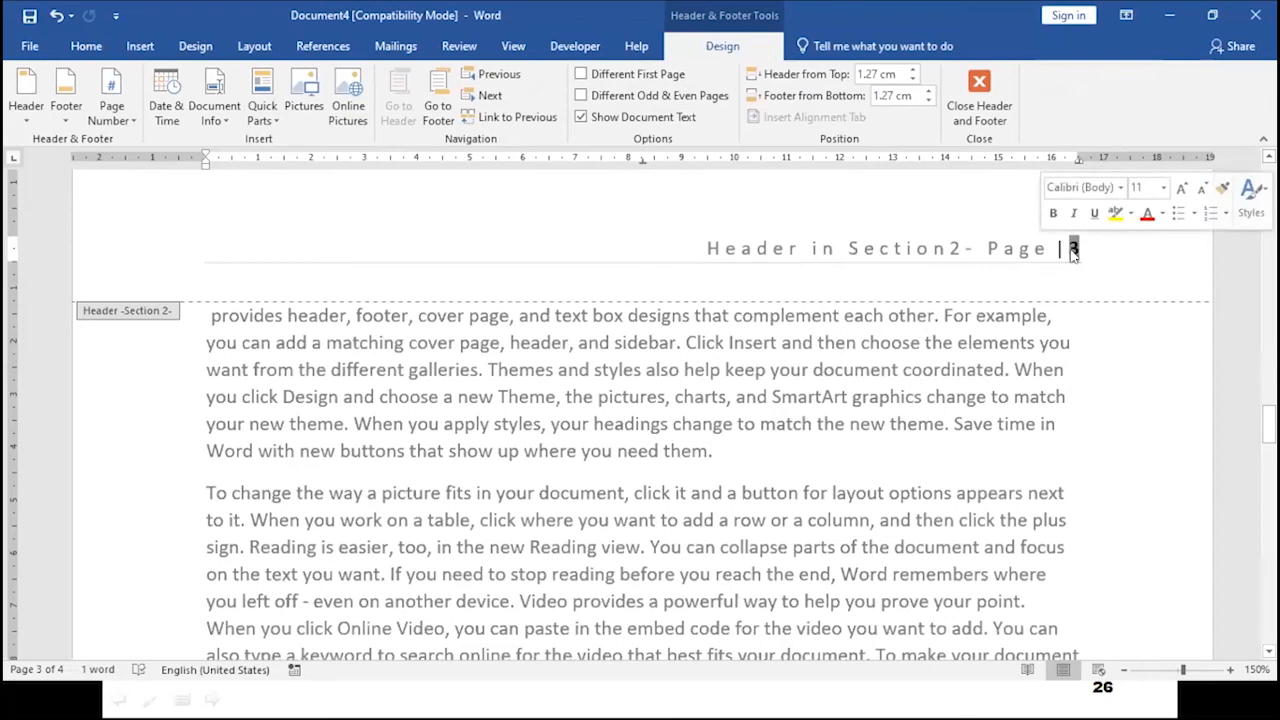
pyautogui.click(111, 110)
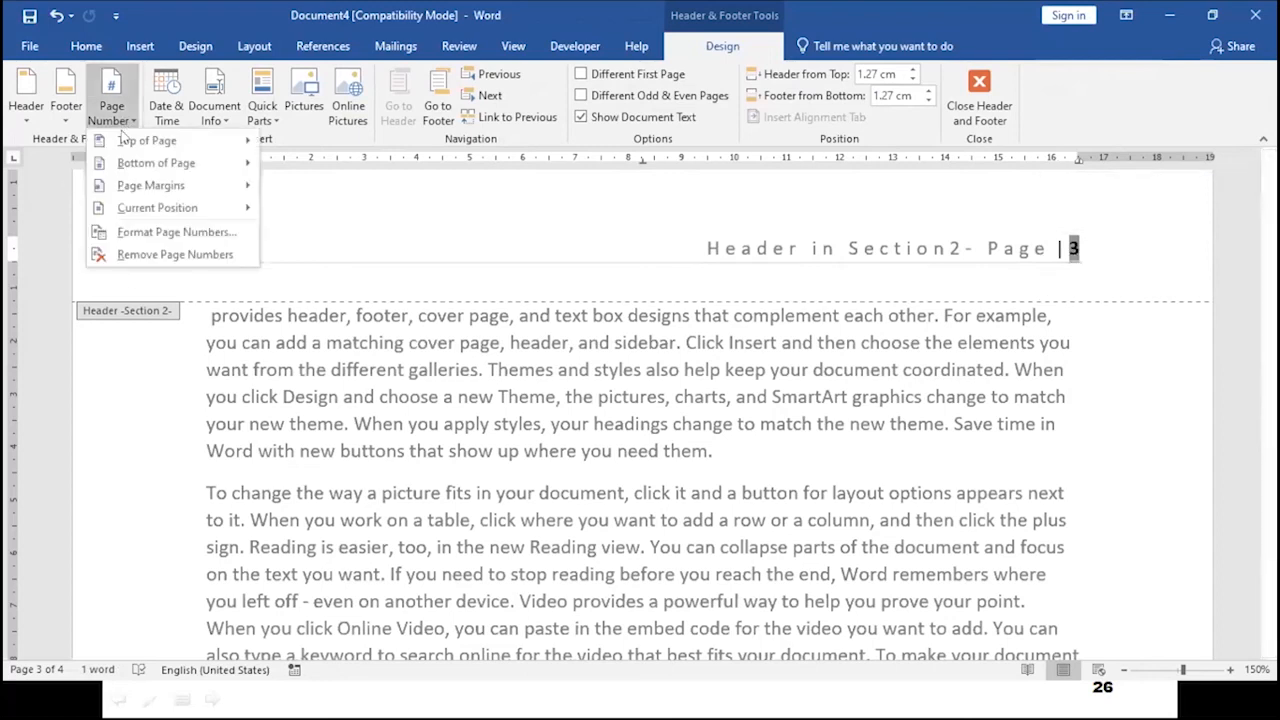
pyautogui.click(155, 232)
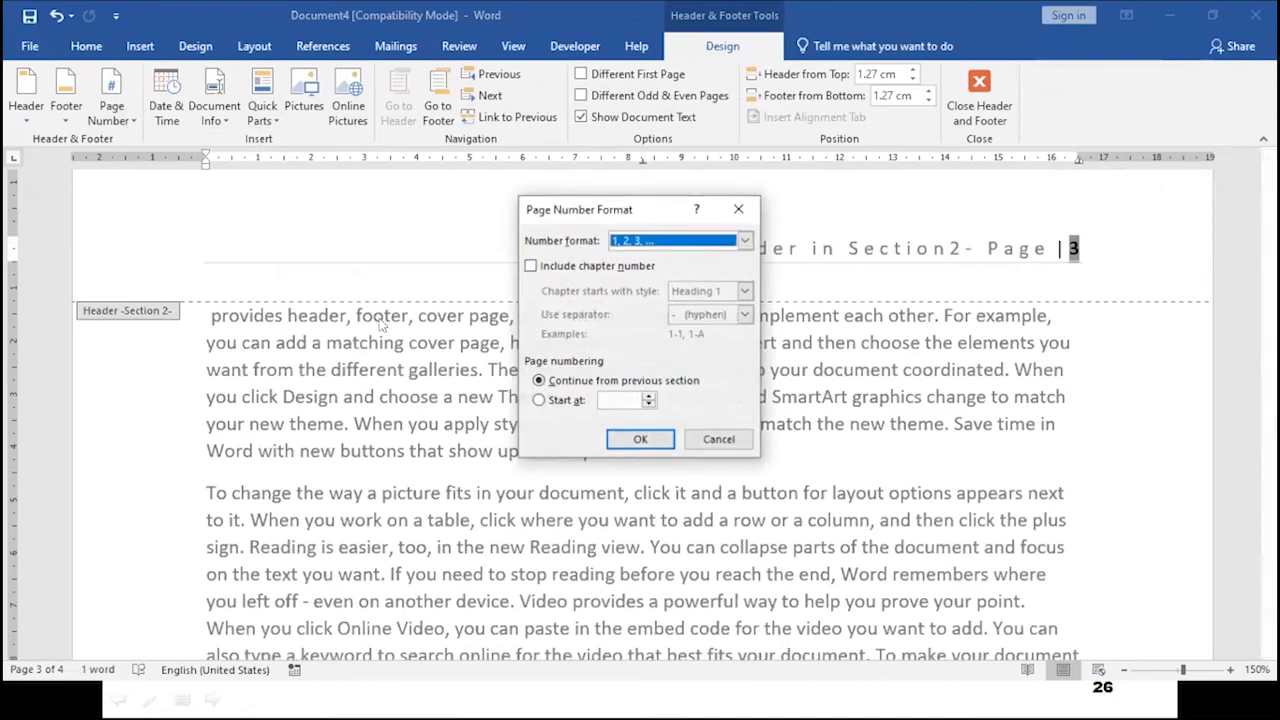
pyautogui.click(540, 400)
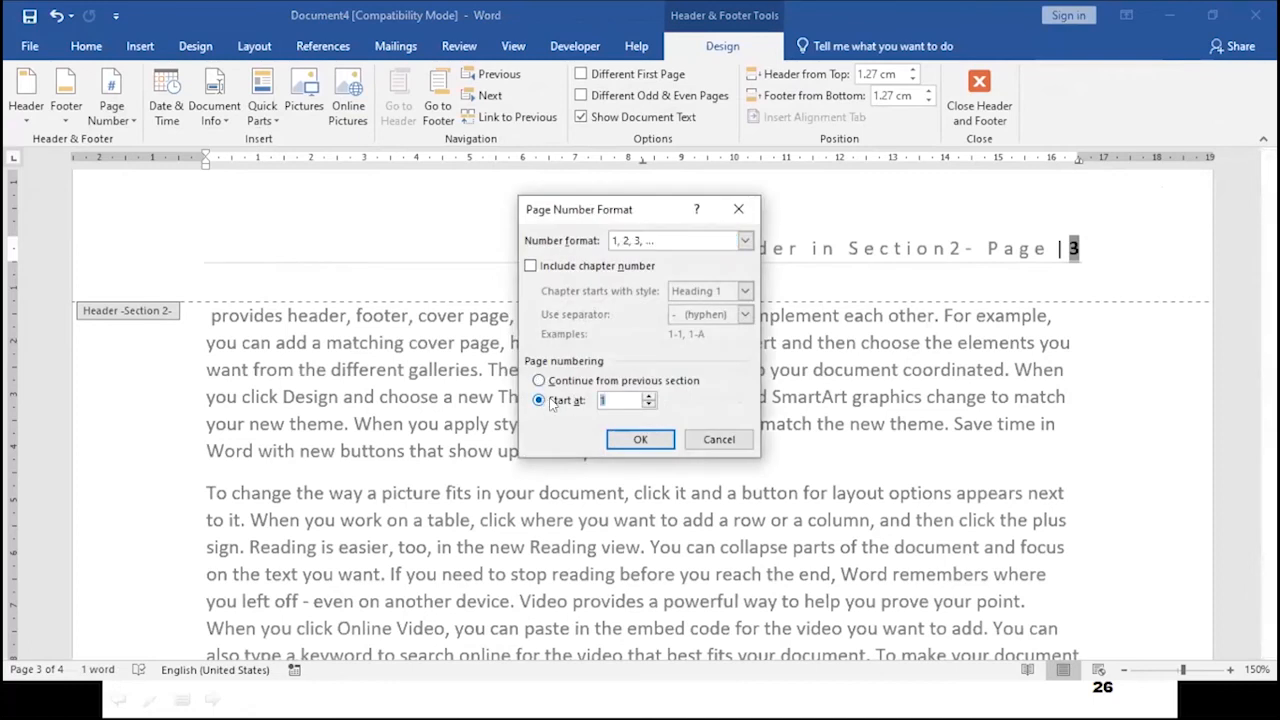
pyautogui.click(640, 440)
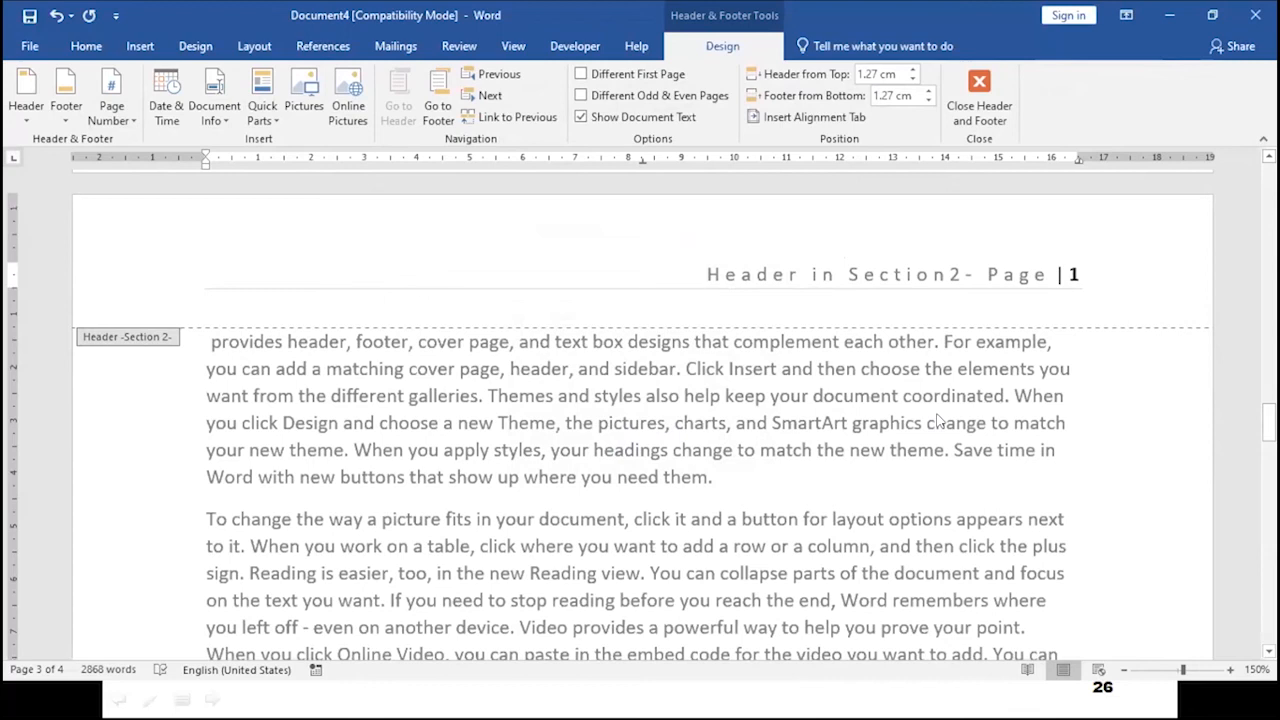
pyautogui.scroll(5, 938, 420)
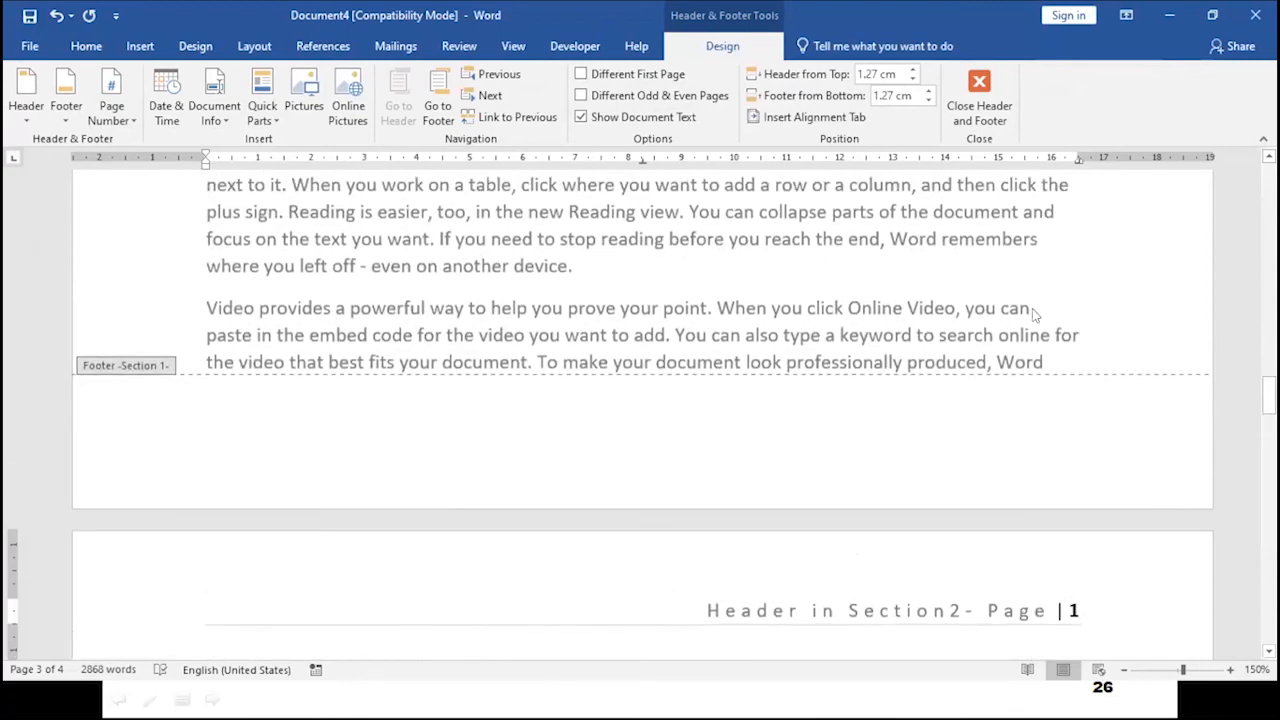
pyautogui.scroll(3, 1010, 460)
pyautogui.click(978, 112)
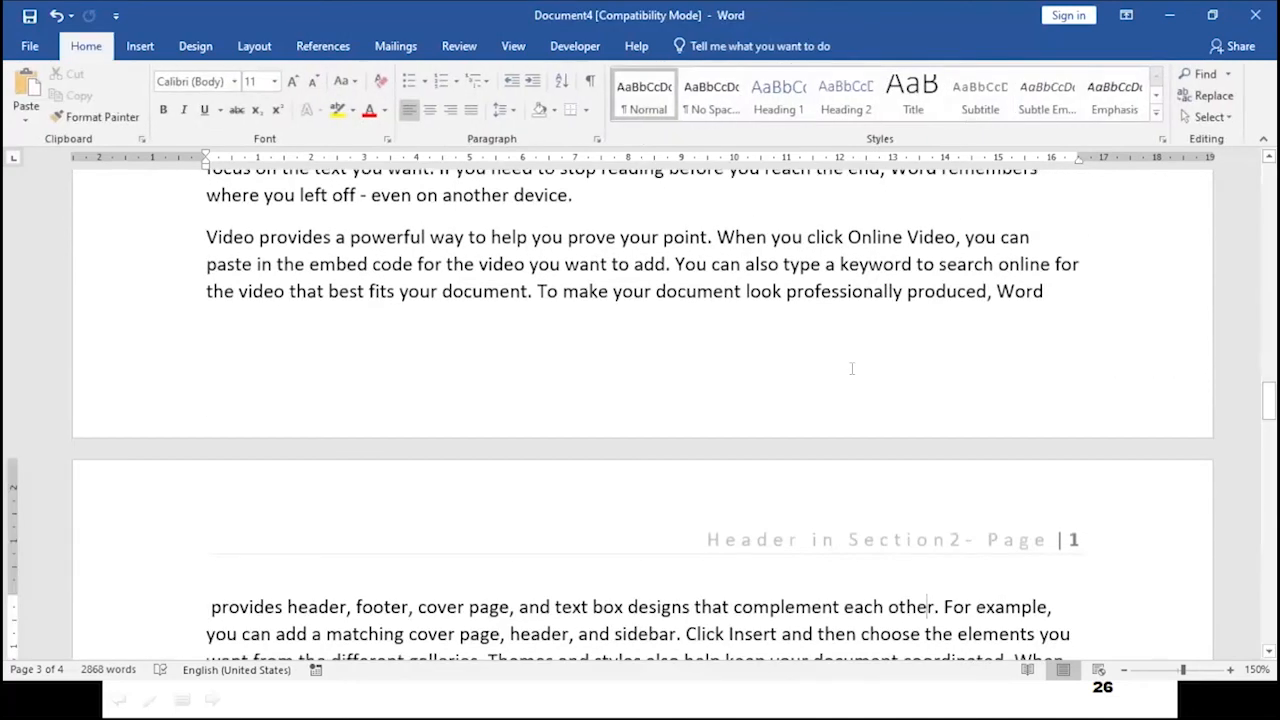
# - Scroll up and down the document to review the page numbers shown in both sections
pyautogui.scroll(3, 851, 368)
pyautogui.scroll(10, 851, 368)
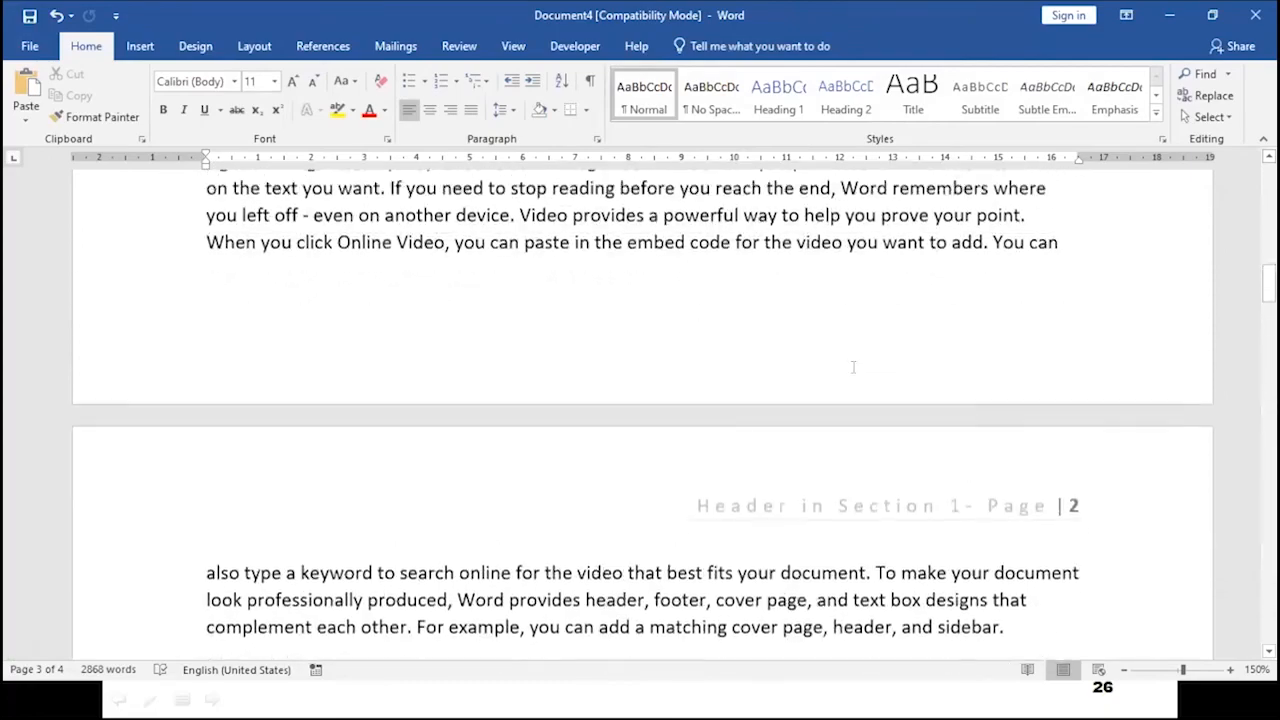
pyautogui.scroll(5, 852, 368)
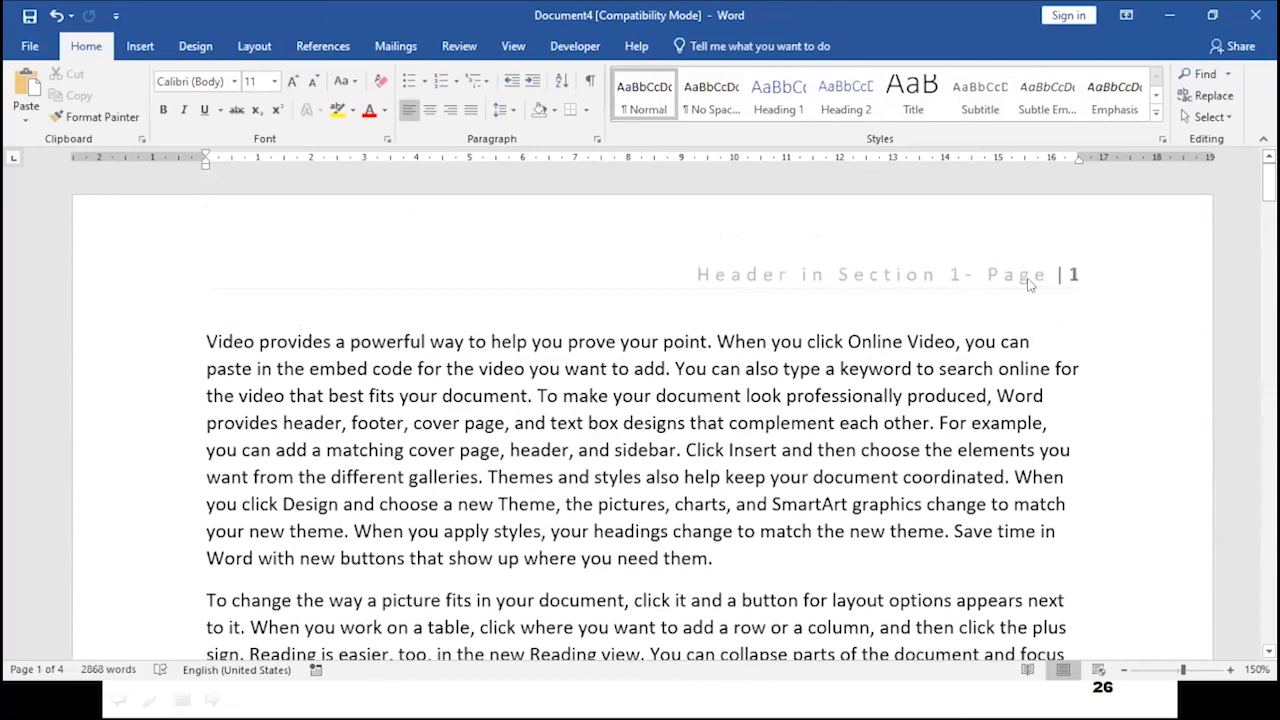
pyautogui.scroll(-5, 895, 430)
pyautogui.scroll(-5, 893, 430)
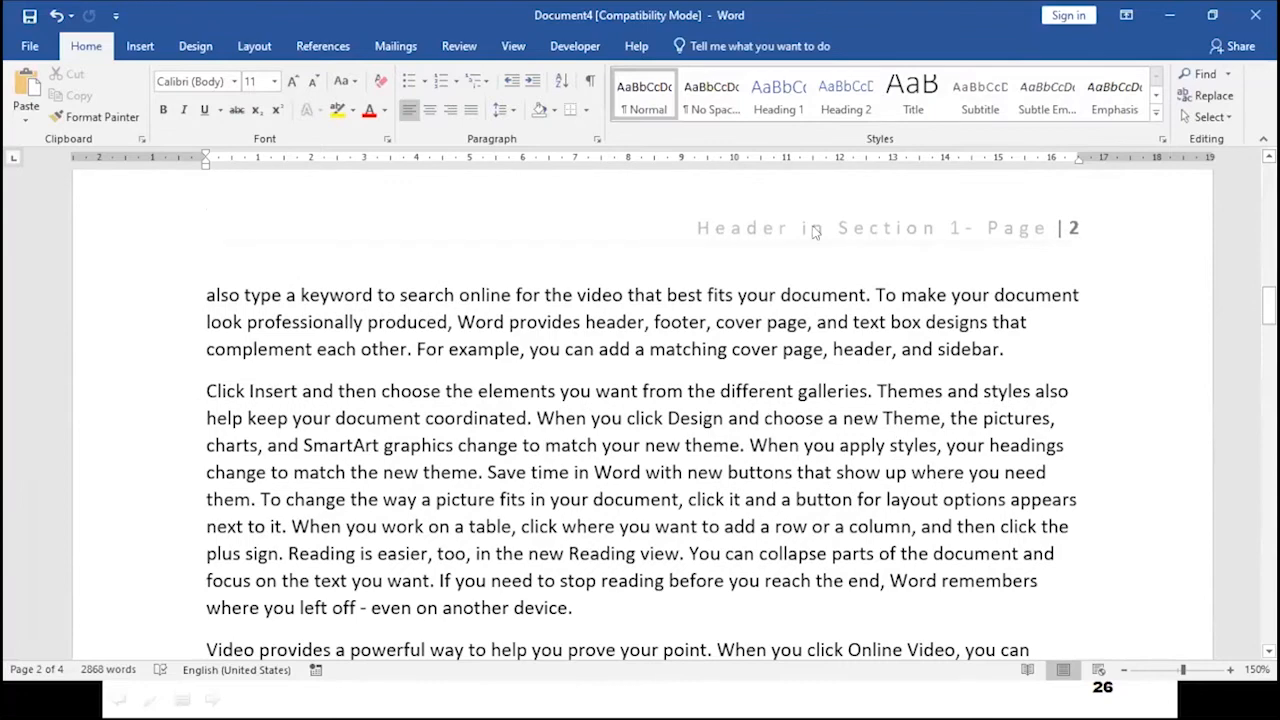
pyautogui.scroll(-5, 848, 405)
pyautogui.scroll(-5, 848, 397)
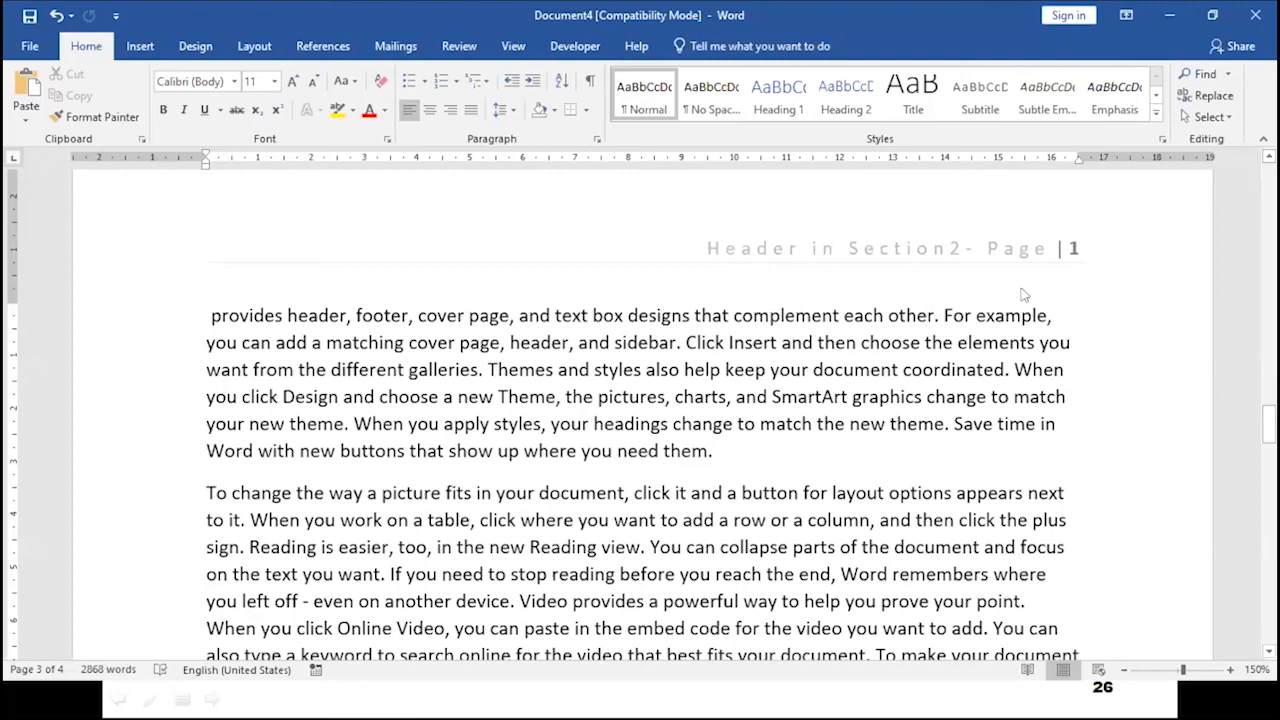
pyautogui.scroll(5, 830, 411)
pyautogui.scroll(-8, 830, 411)
pyautogui.scroll(5, 830, 411)
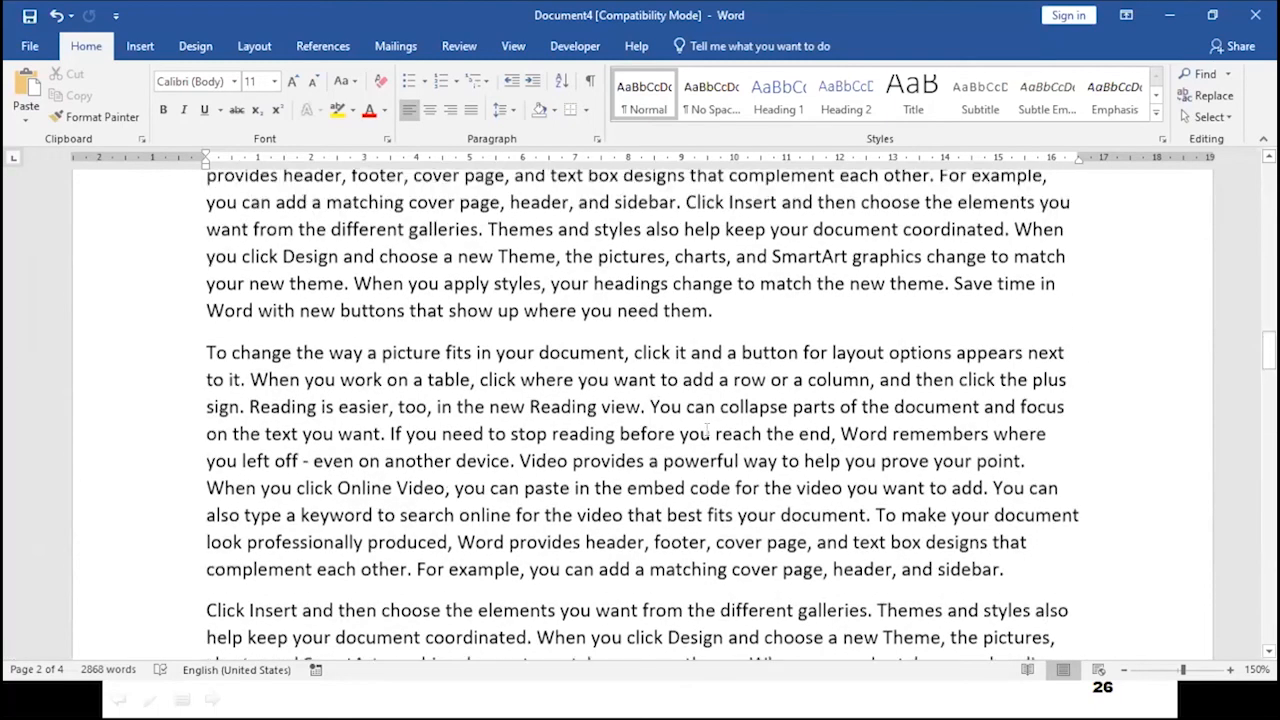
pyautogui.scroll(5, 704, 430)
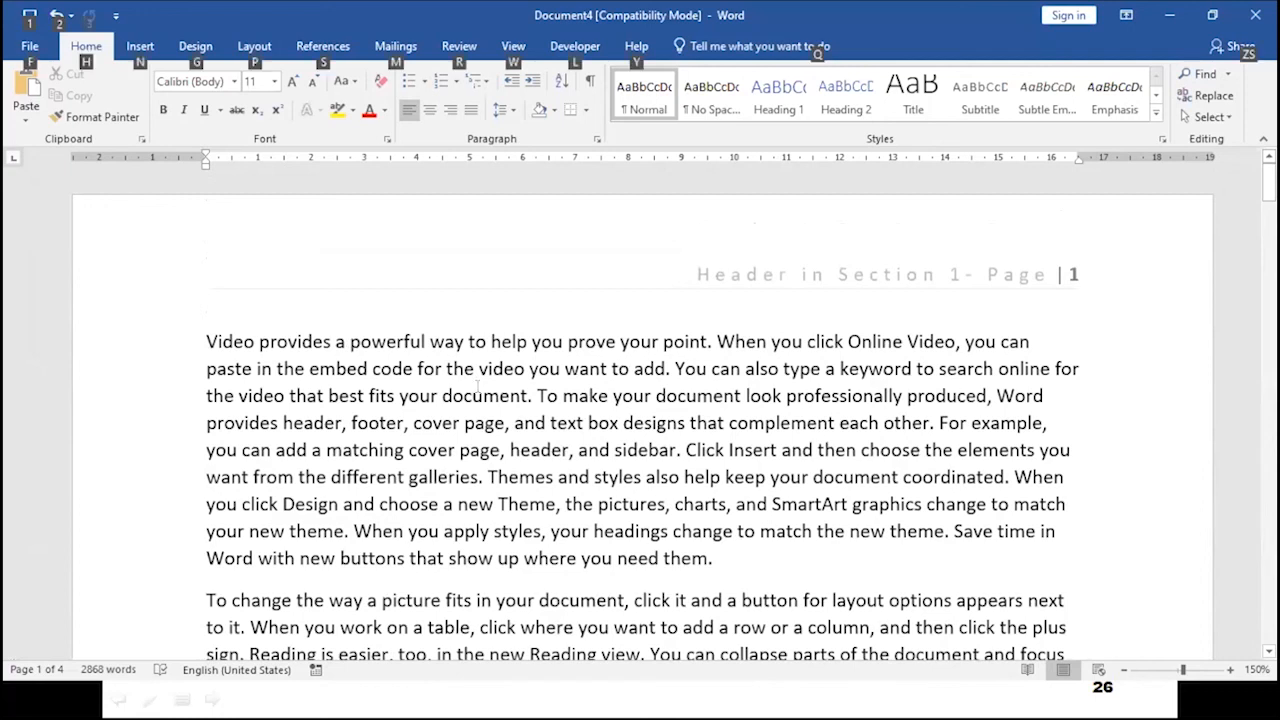
pyautogui.hotkey('alt', 'Tab')
pyautogui.hotkey('alt', 'Tab')
pyautogui.hotkey('alt', 'Tab')
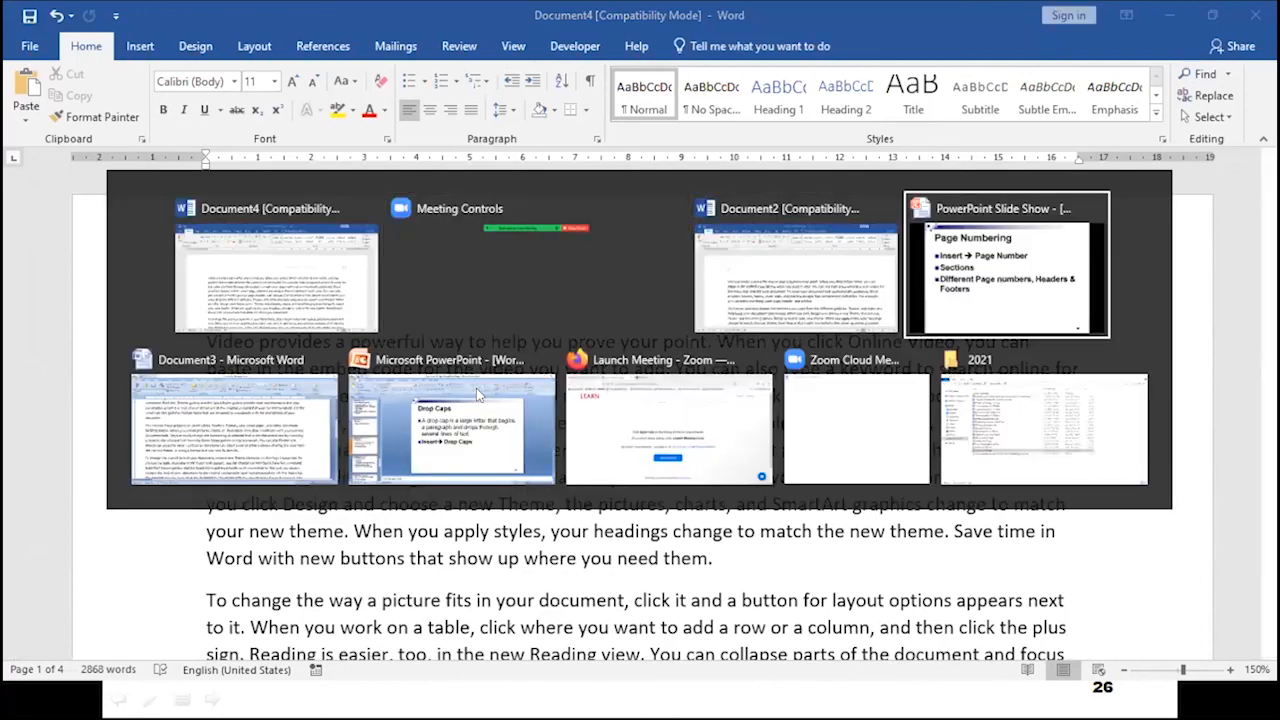
pyautogui.hotkey('alt', 'Tab')
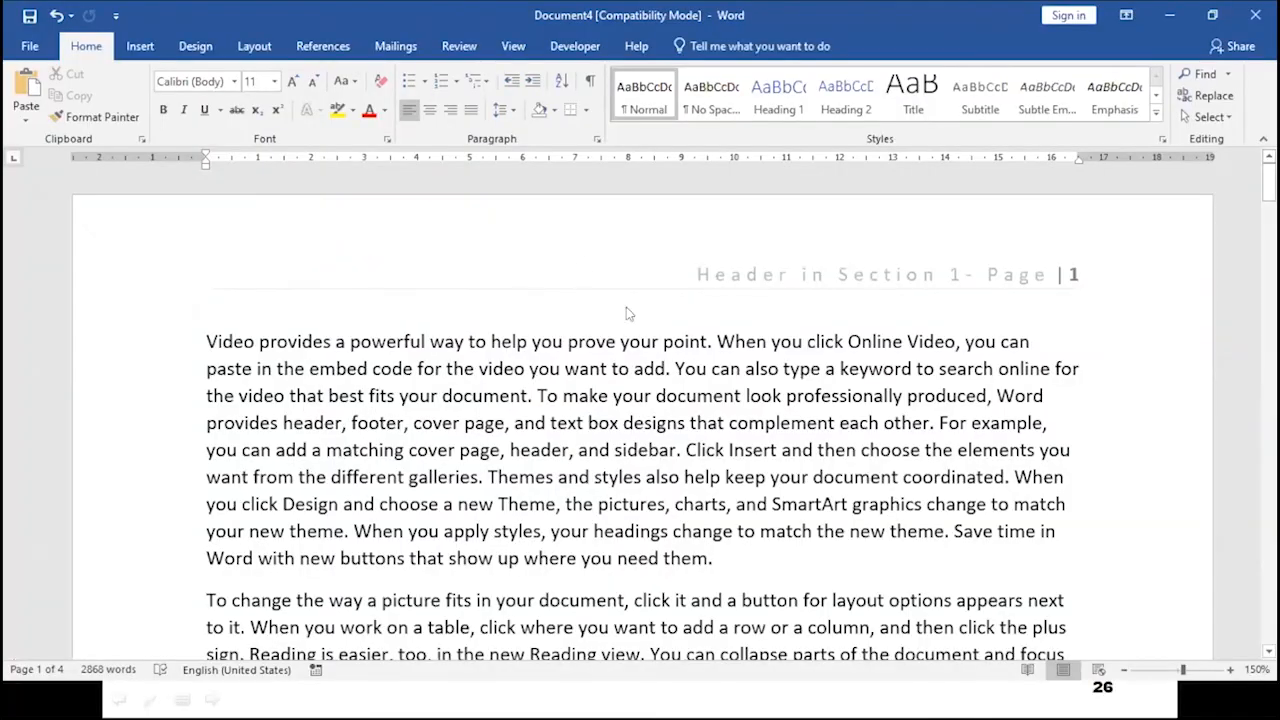
# - Open the header for editing and inspect the section 1 headers on the first two pages
pyautogui.doubleClick(748, 272)
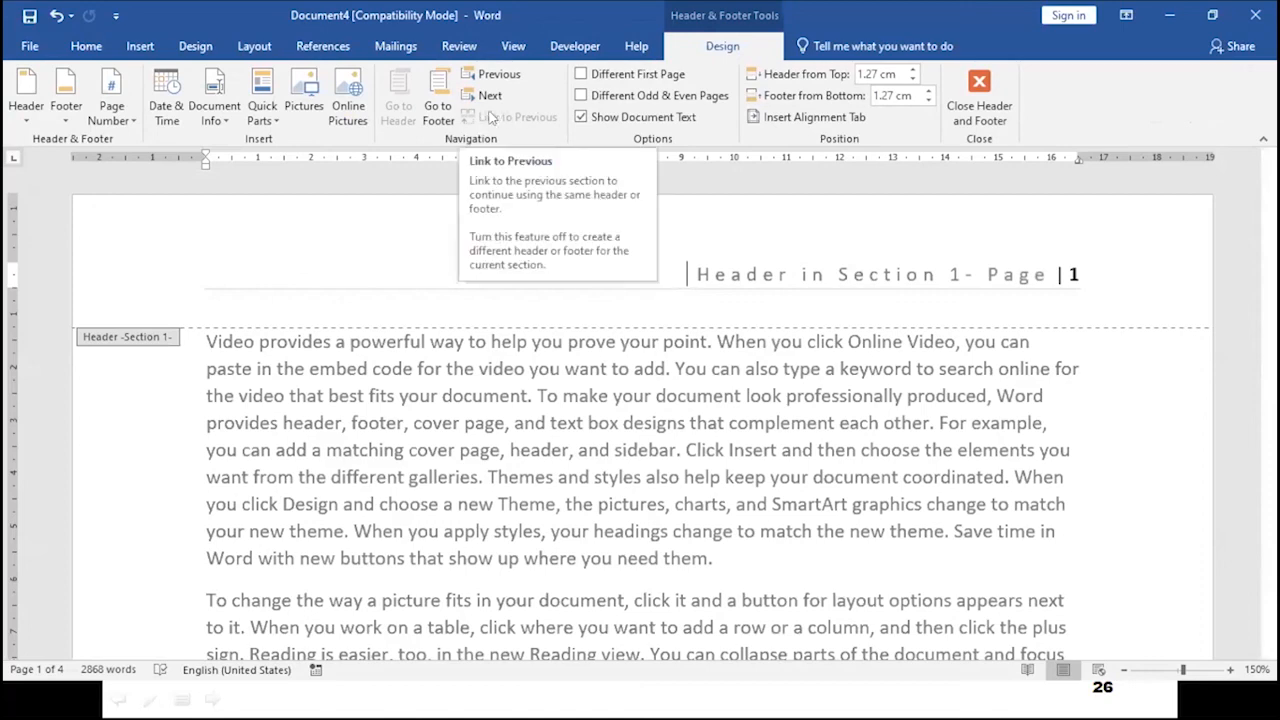
pyautogui.scroll(-2, 681, 341)
pyautogui.scroll(1, 690, 350)
pyautogui.scroll(-6, 720, 360)
pyautogui.scroll(-6, 743, 368)
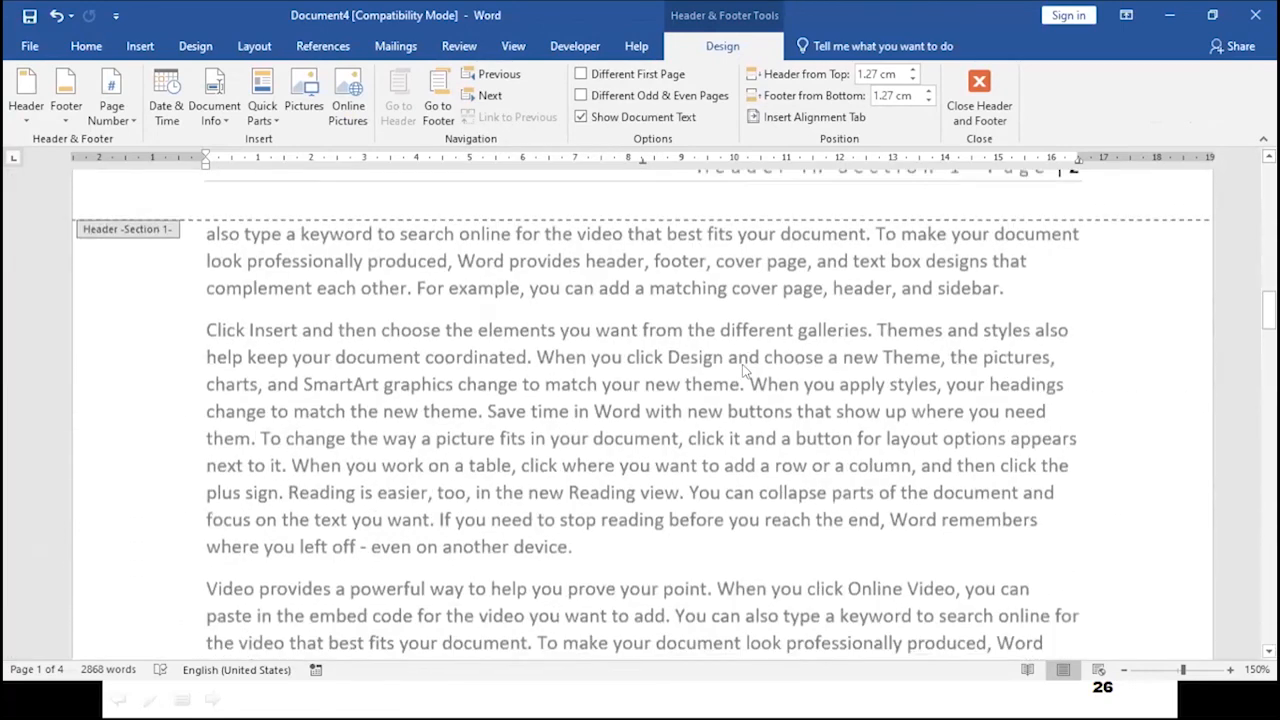
pyautogui.scroll(3, 740, 365)
pyautogui.click(737, 362)
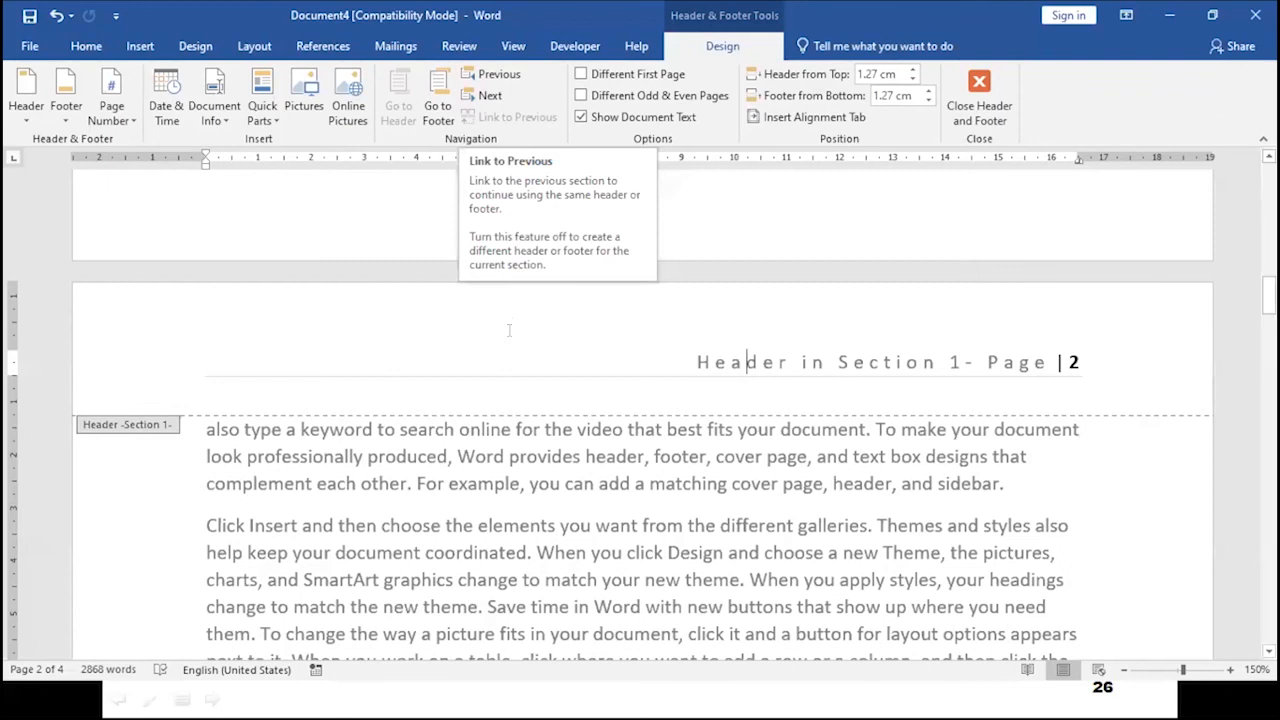
# - Inspect the section 2 header with its restarted page number, then close the header and footer
pyautogui.scroll(-6, 519, 398)
pyautogui.scroll(4, 519, 398)
pyautogui.scroll(4, 519, 398)
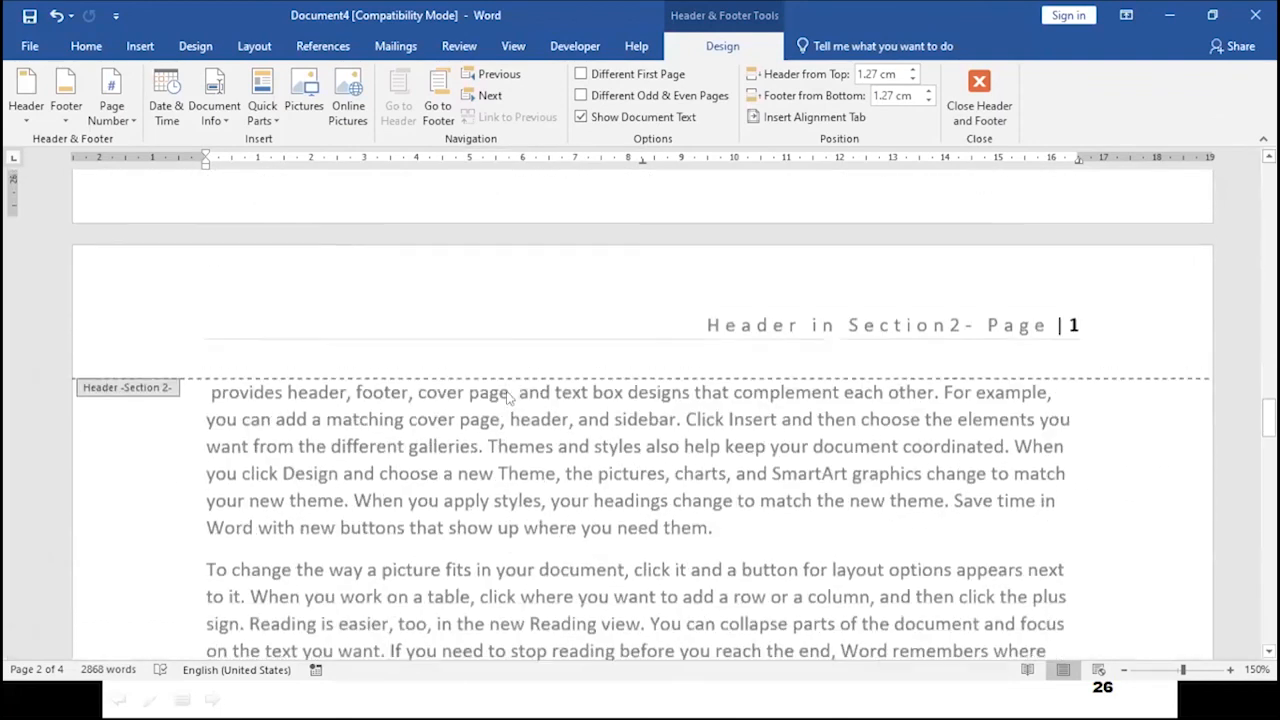
pyautogui.click(731, 315)
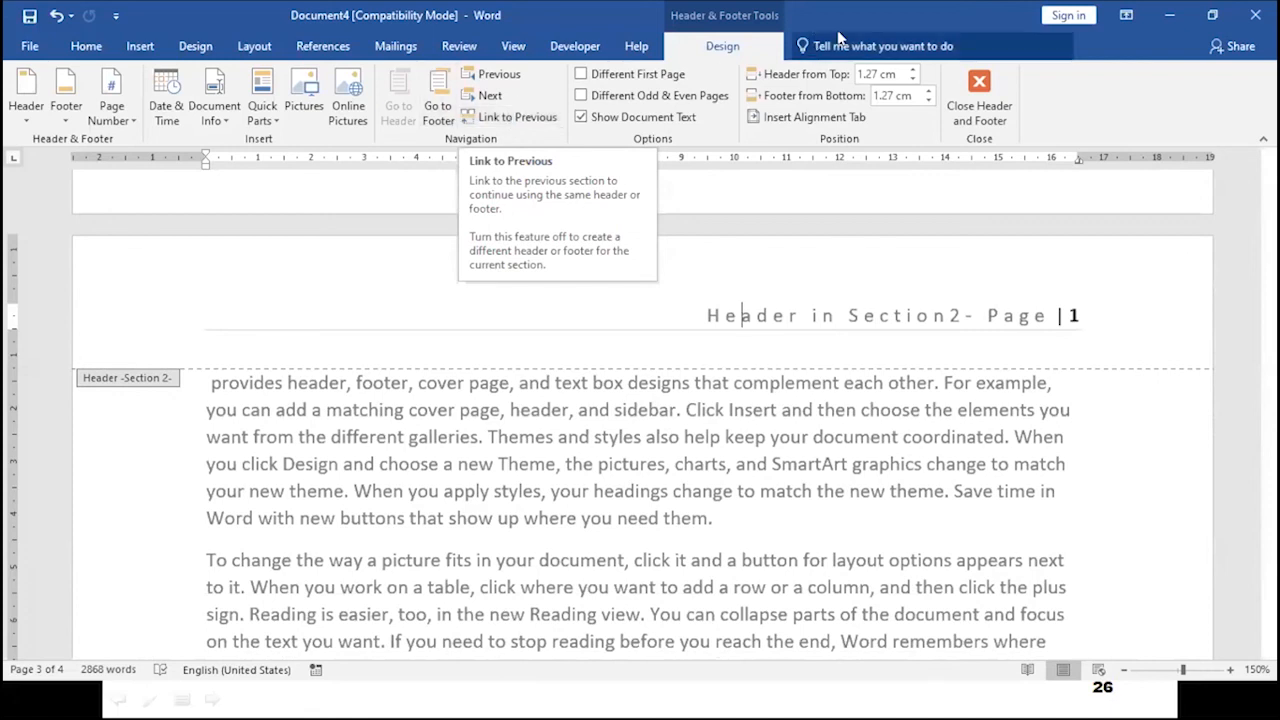
pyautogui.click(979, 97)
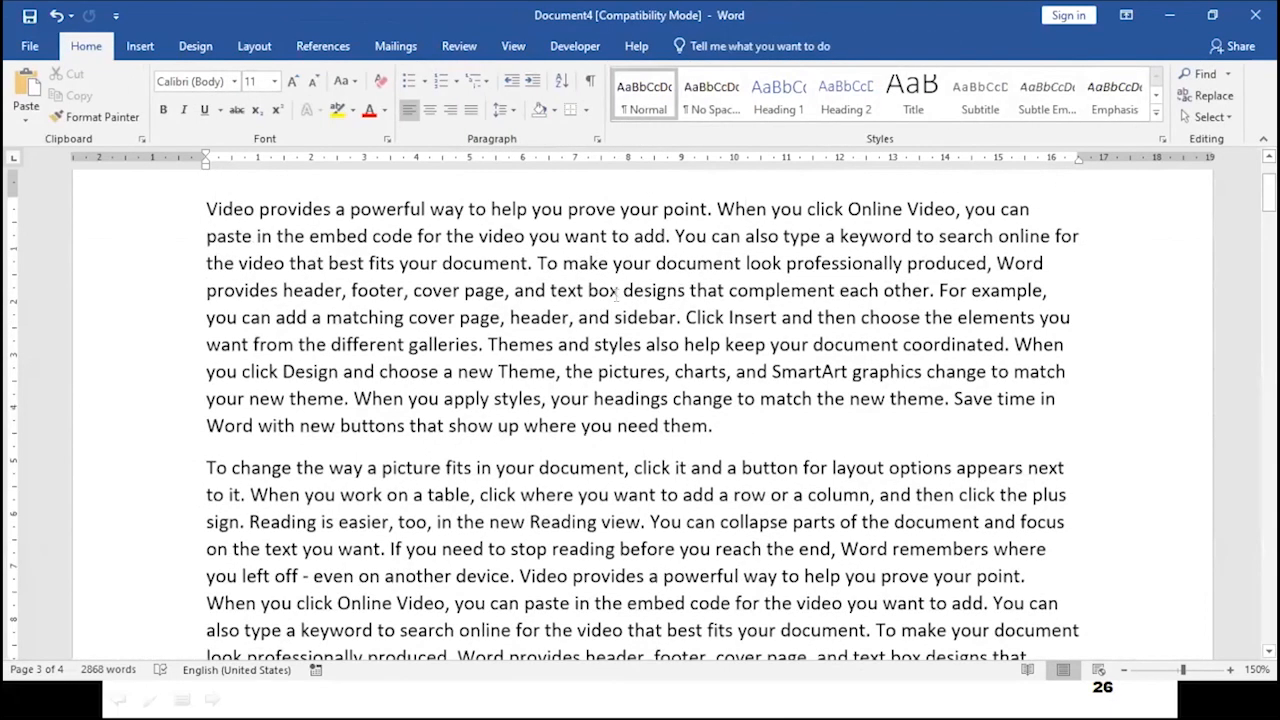